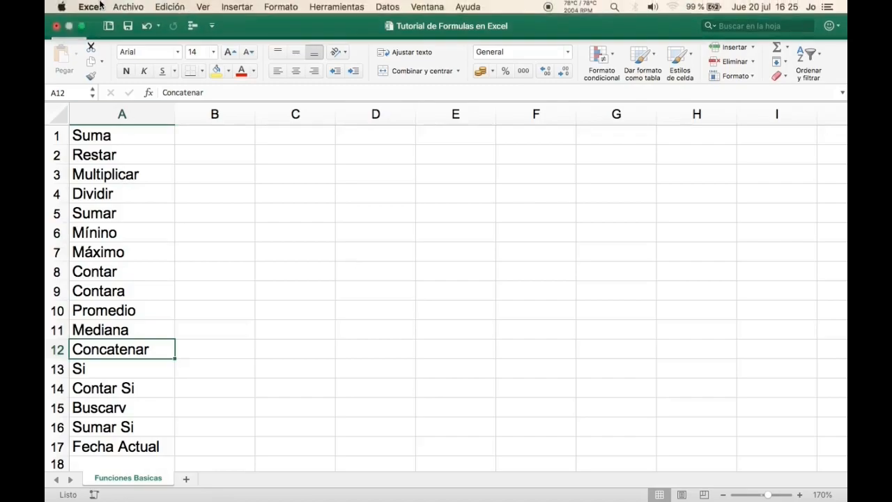
# - View the program's version information in the About window and close it
pyautogui.click(101, 7)
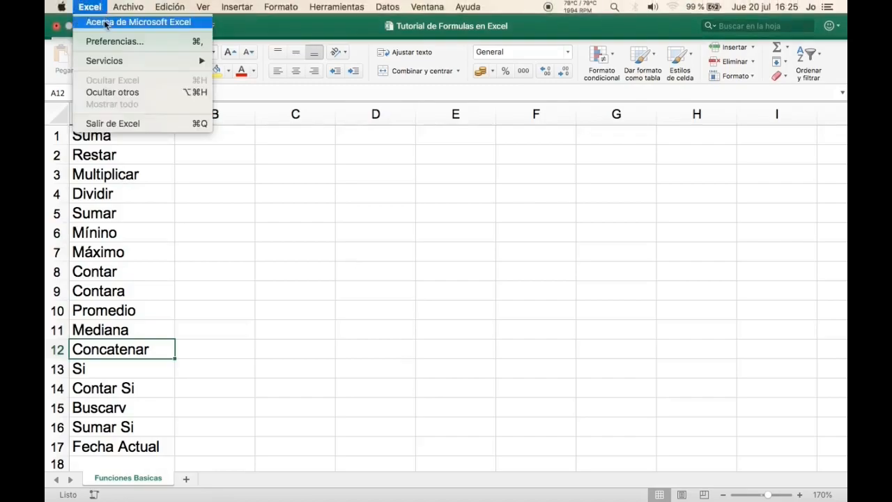
pyautogui.click(105, 22)
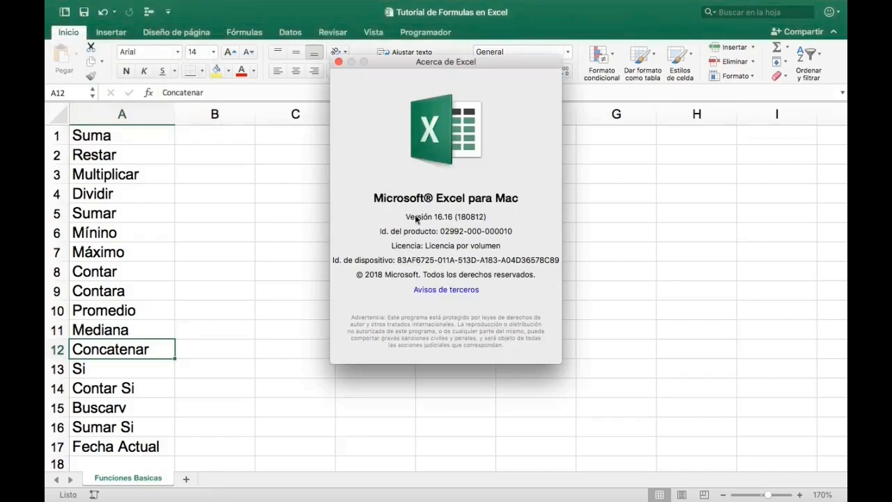
pyautogui.click(338, 62)
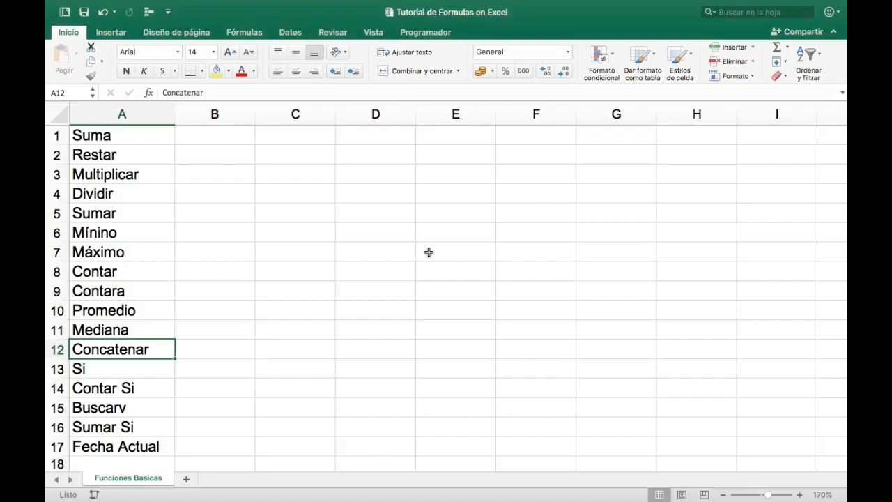
pyautogui.click(375, 330)
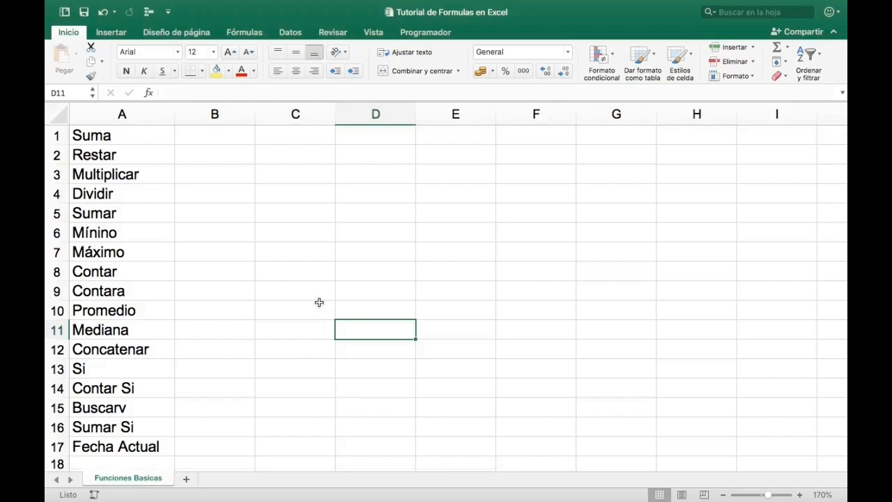
pyautogui.moveTo(124, 133); pyautogui.dragTo(131, 368)
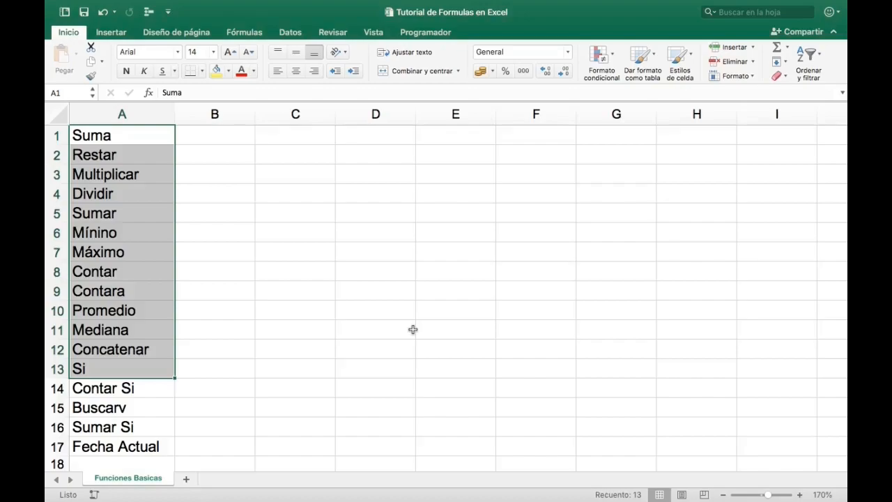
pyautogui.click(313, 307)
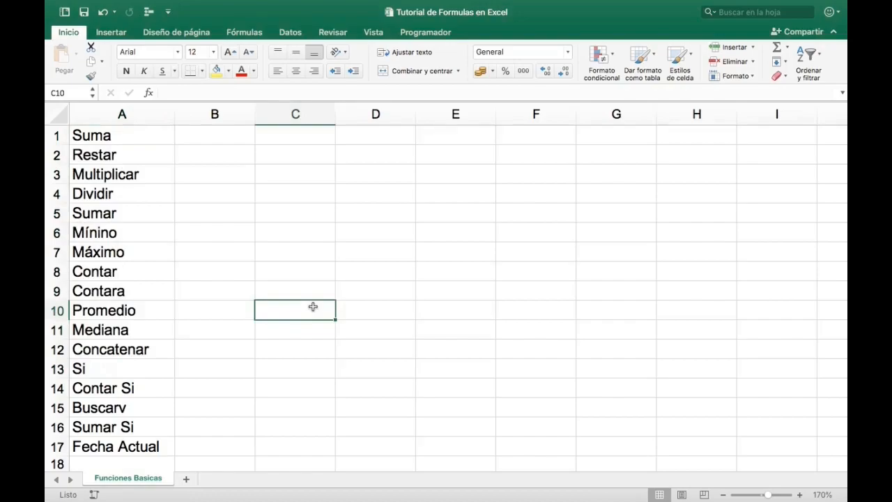
pyautogui.moveTo(143, 133); pyautogui.dragTo(145, 194)
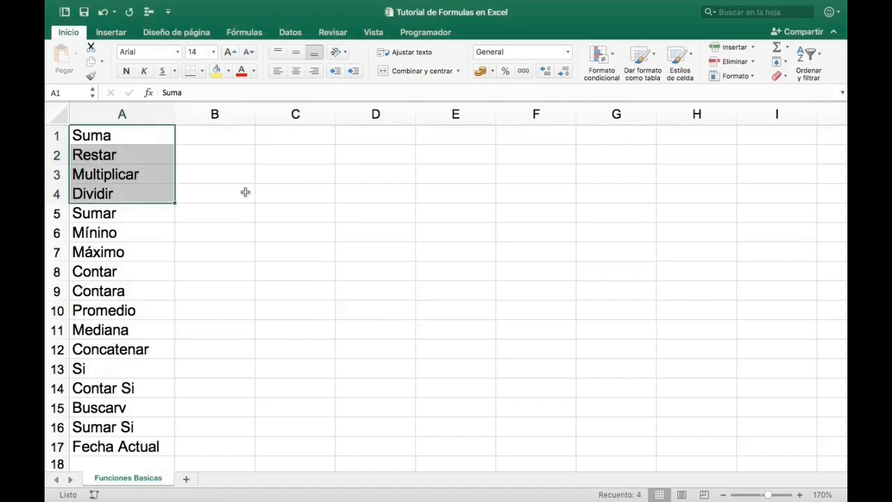
# - Enter the value 1 in both B1 and C1 as operands for the Suma row
pyautogui.click(206, 133)
pyautogui.write('1')
pyautogui.press('Tab')
pyautogui.write('1')
pyautogui.press('Tab')
pyautogui.hotkey('shift', 'Tab')
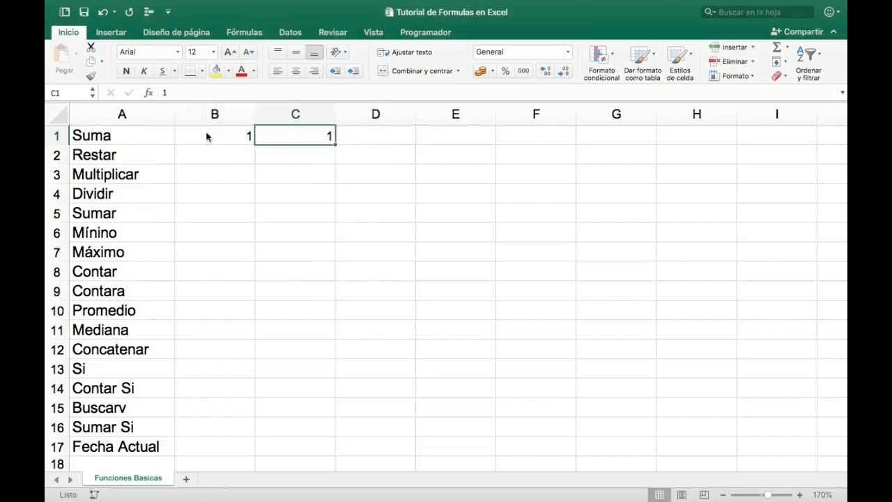
# - Enter the formula =1+1 with literal numbers in D1 of the Suma row
pyautogui.press('Left')
pyautogui.press('Right')
pyautogui.press('Right')
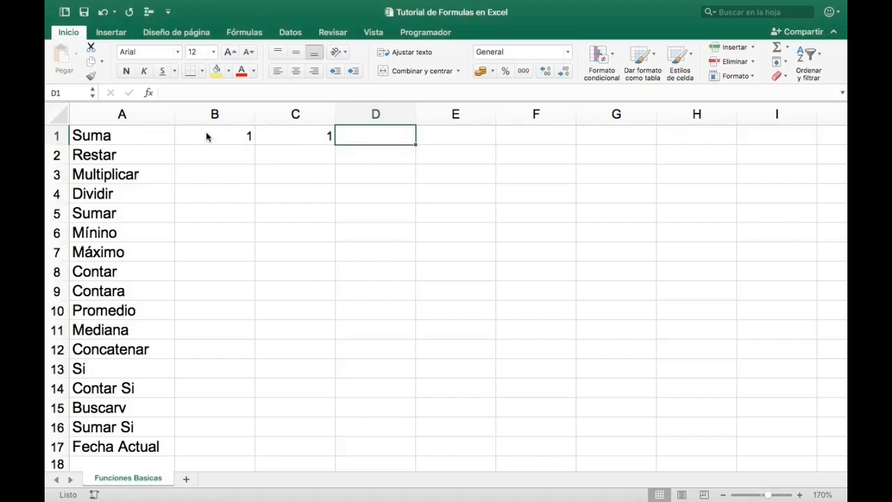
pyautogui.write('=')
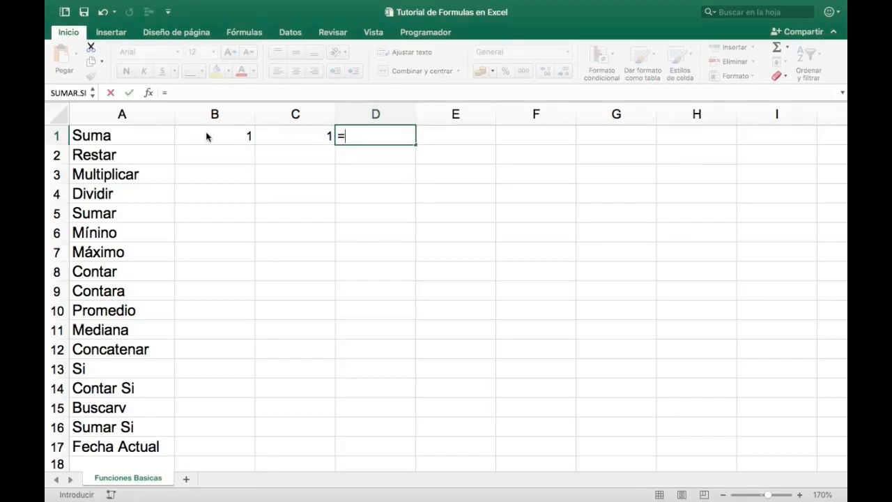
pyautogui.write('1+1')
pyautogui.moveTo(206, 136); pyautogui.dragTo(399, 184)
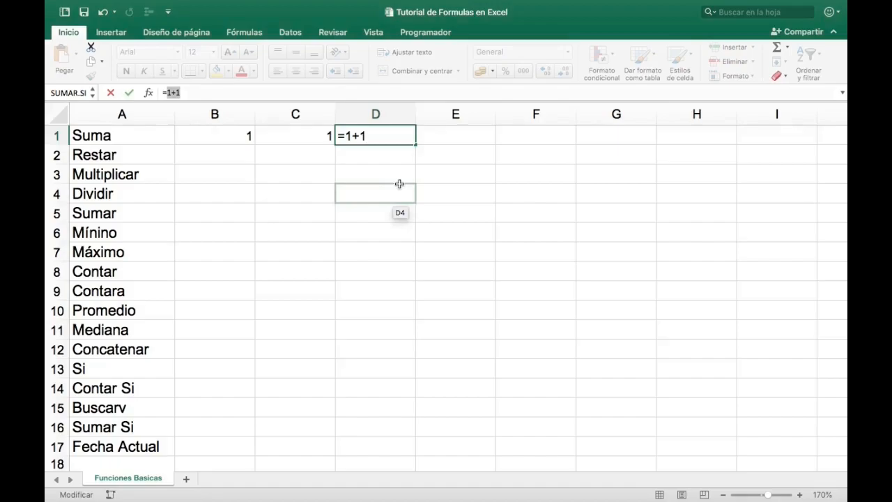
pyautogui.moveTo(399, 183); pyautogui.dragTo(399, 187)
pyautogui.press('Return')
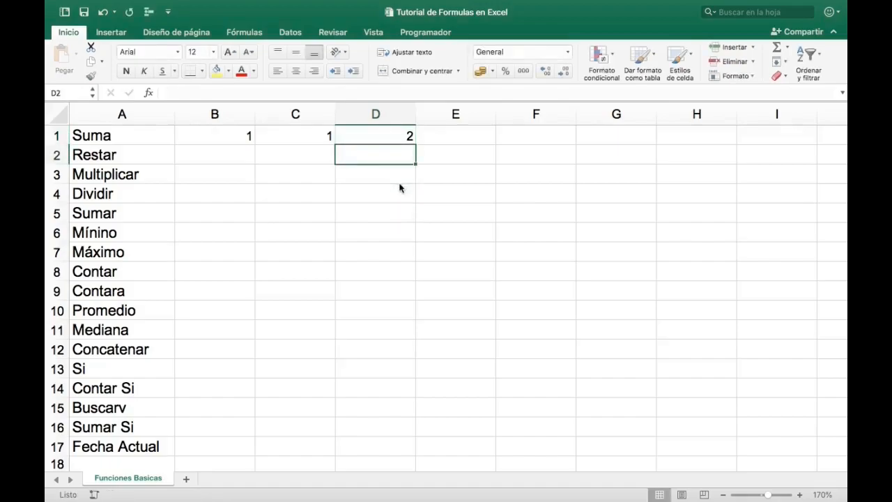
pyautogui.press('Up')
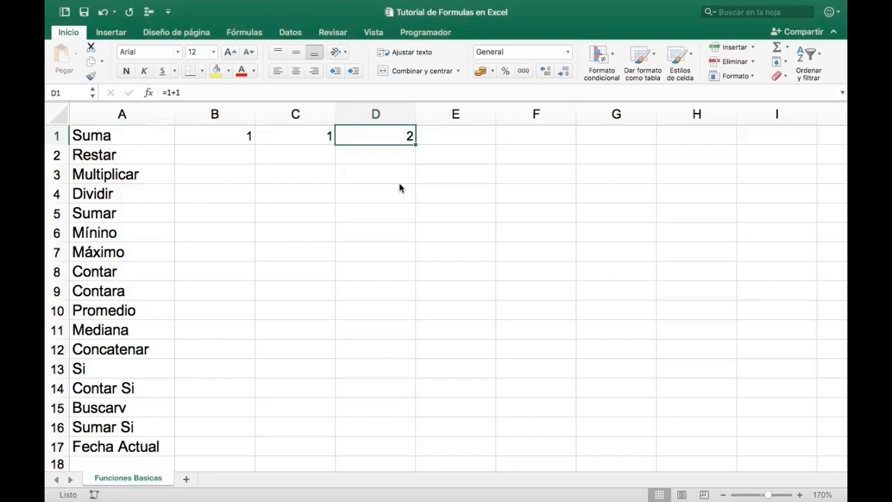
# - Replace the content of D1 with the cell-reference addition formula =B1+C1
pyautogui.press('Left')
pyautogui.press('Left')
pyautogui.press('Right')
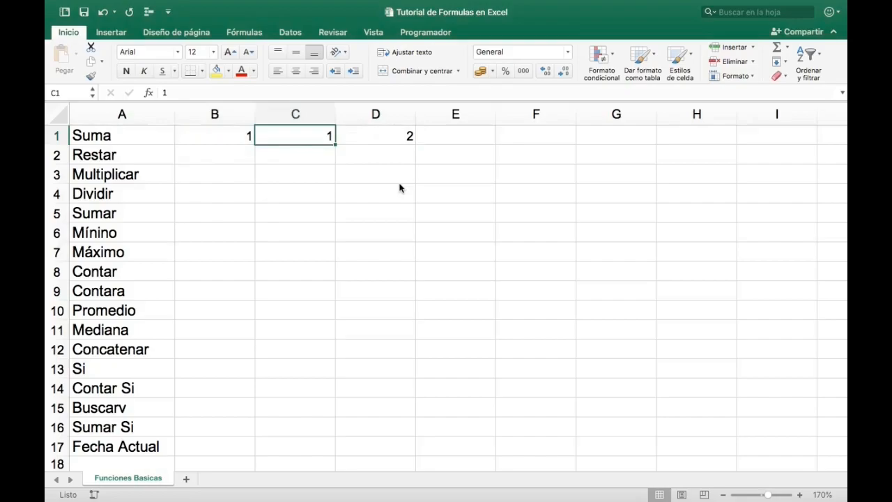
pyautogui.press('Right')
pyautogui.press('Down')
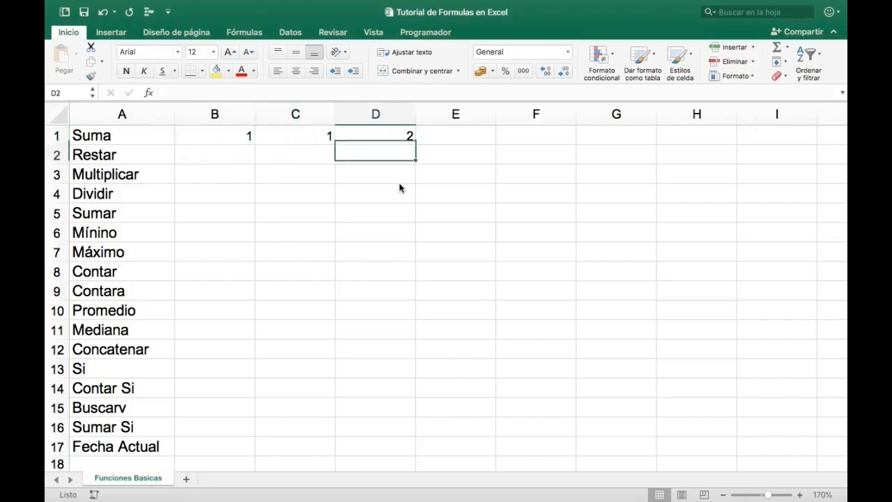
pyautogui.press('Up')
pyautogui.press('Delete')
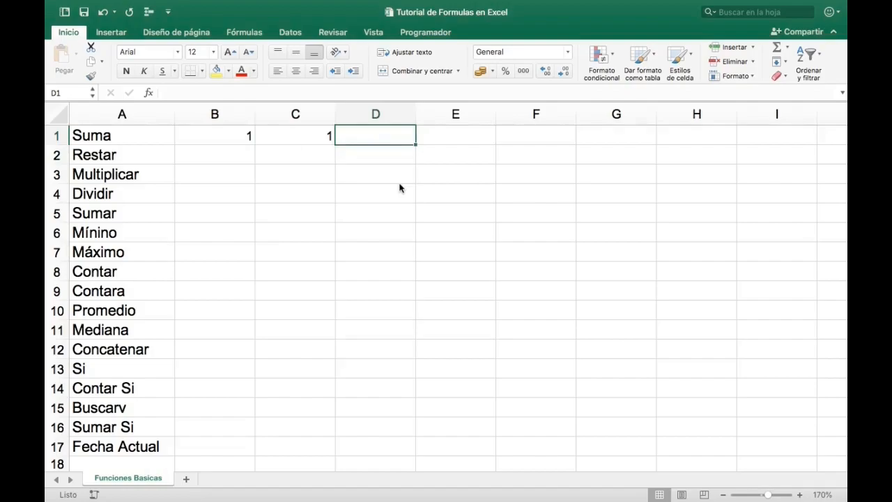
pyautogui.write('=')
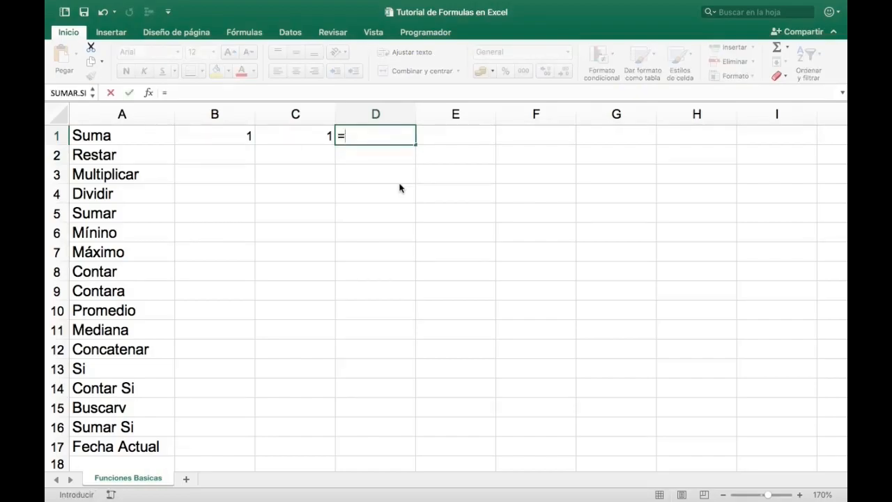
pyautogui.click(246, 132)
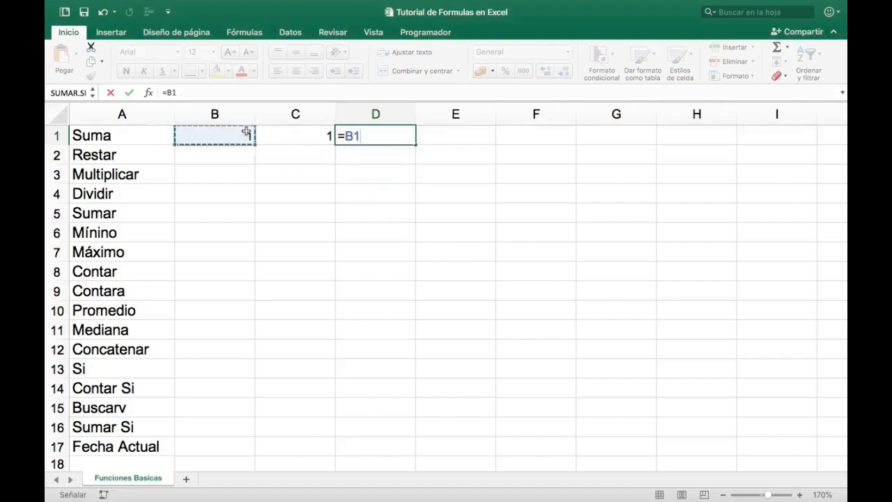
pyautogui.write('+')
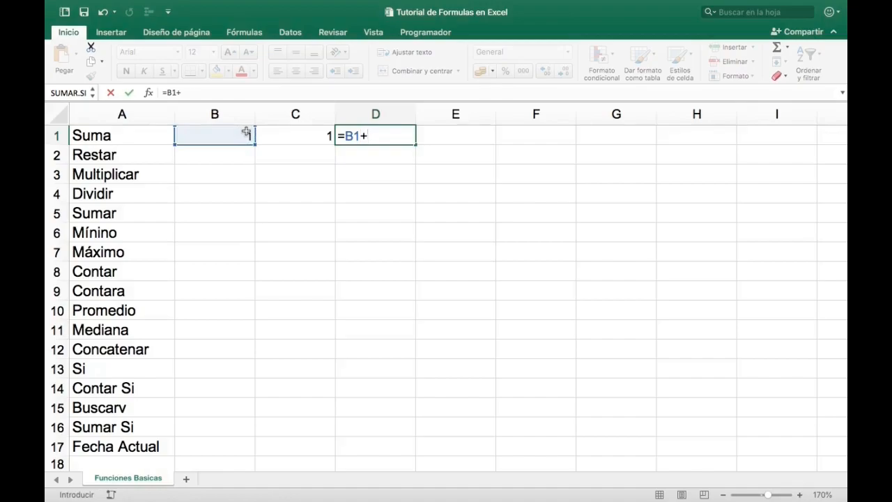
pyautogui.click(292, 135)
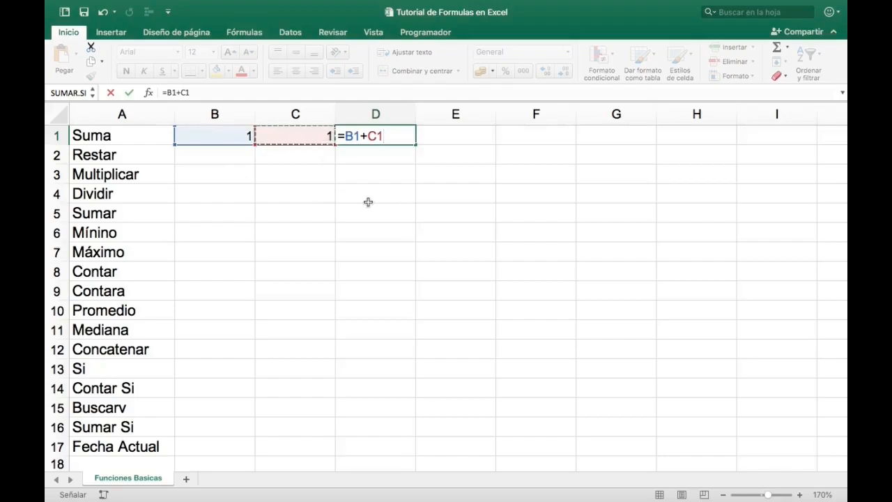
pyautogui.press('Return')
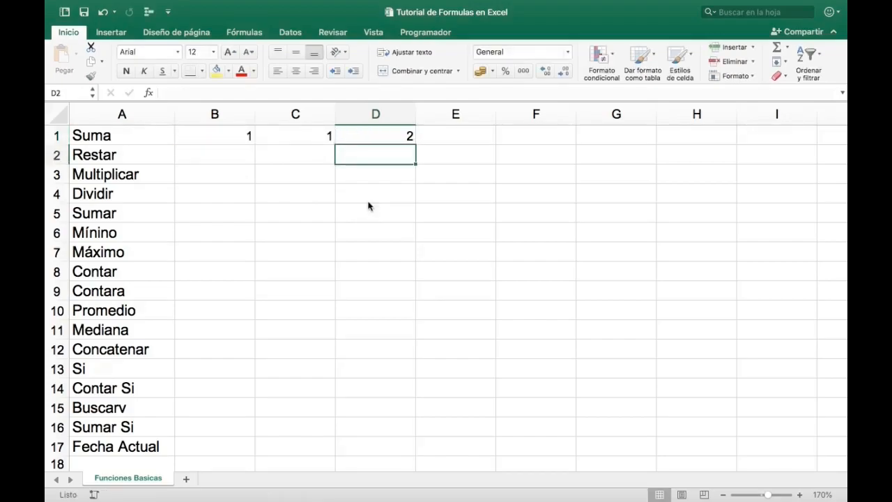
# - Enter 2 in B2 and 1 in C2 as operands for the Restar row
pyautogui.press('Left')
pyautogui.press('Left')
pyautogui.press('Left')
pyautogui.press('Down')
pyautogui.press('Down')
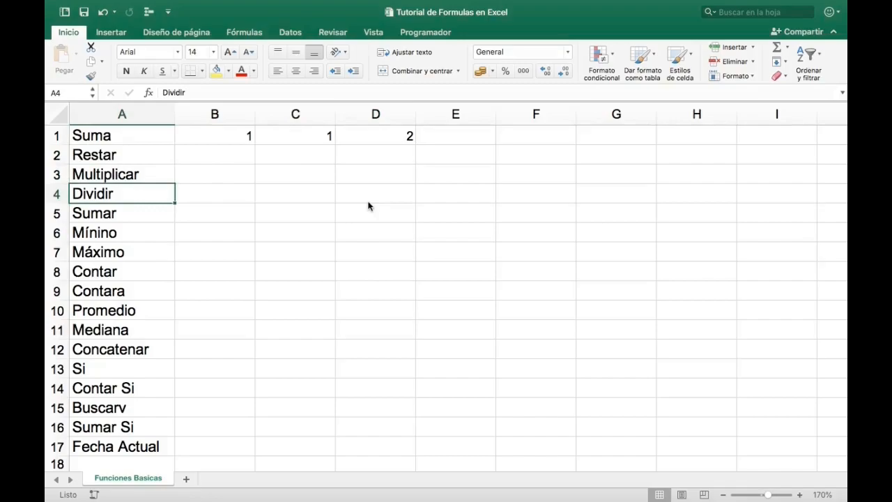
pyautogui.press('Right')
pyautogui.press('Up')
pyautogui.press('Up')
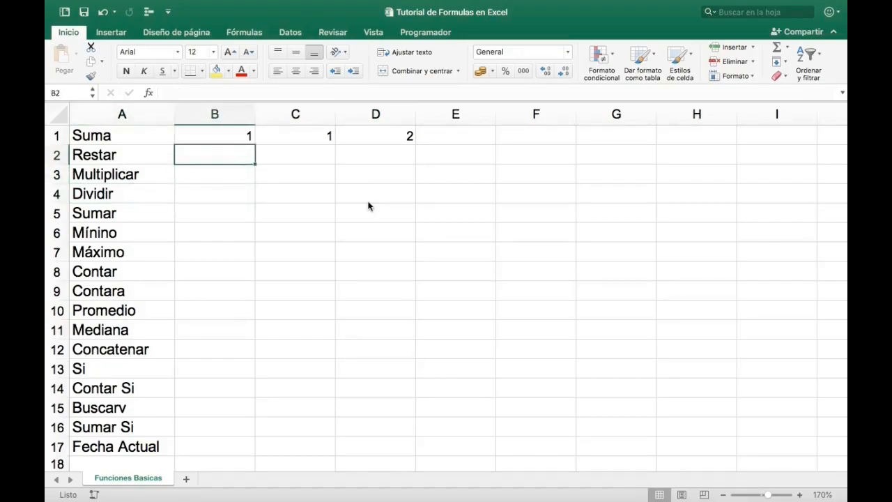
pyautogui.write('2')
pyautogui.press('Tab')
pyautogui.write('1')
pyautogui.press('Tab')
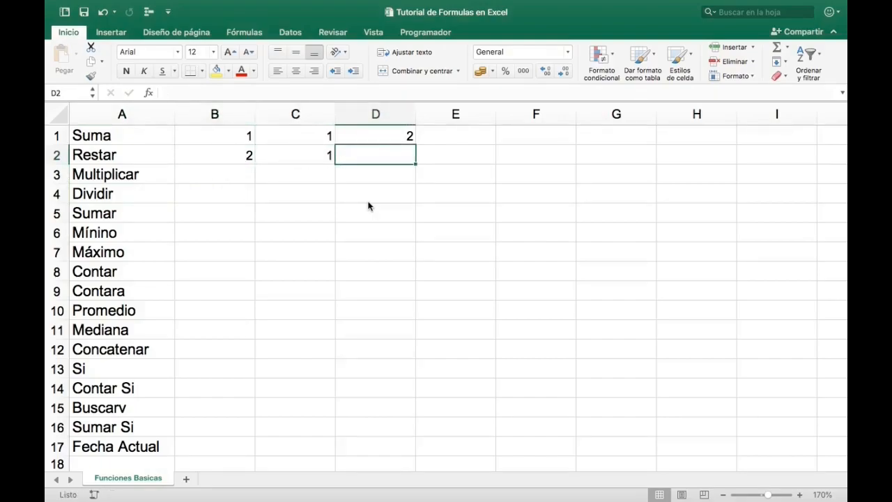
# - Enter the formula =2-1 with literal numbers in D2 of the Restar row
pyautogui.write('=')
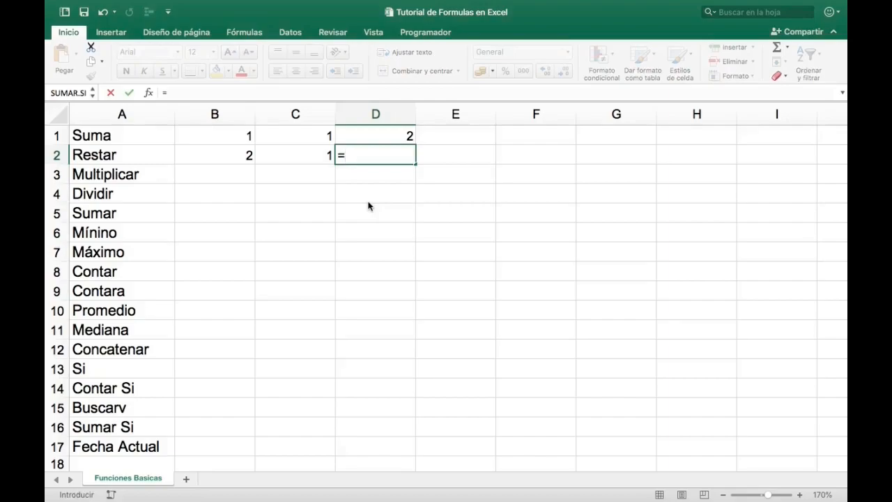
pyautogui.write('2-1')
pyautogui.press('Return')
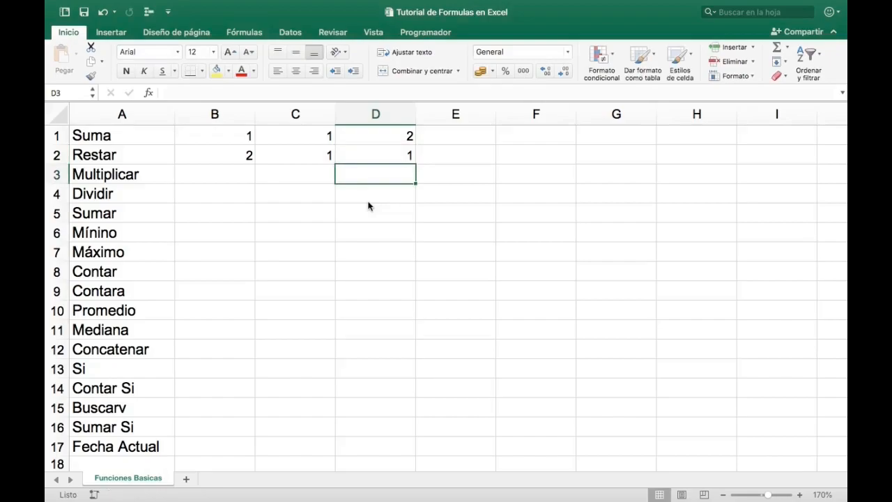
# - Change the formula in D2 to the cell-reference subtraction =B2-C2
pyautogui.press('Up')
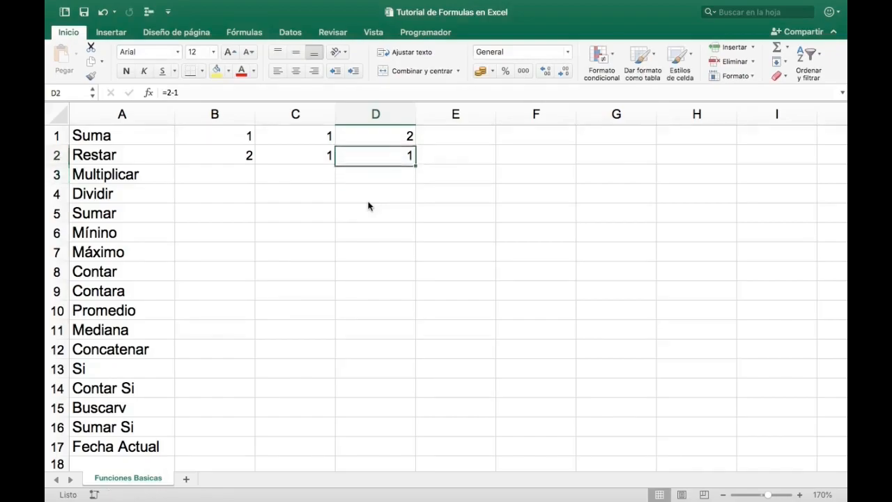
pyautogui.click(183, 91)
pyautogui.press('BackSpace')
pyautogui.press('BackSpace')
pyautogui.press('BackSpace')
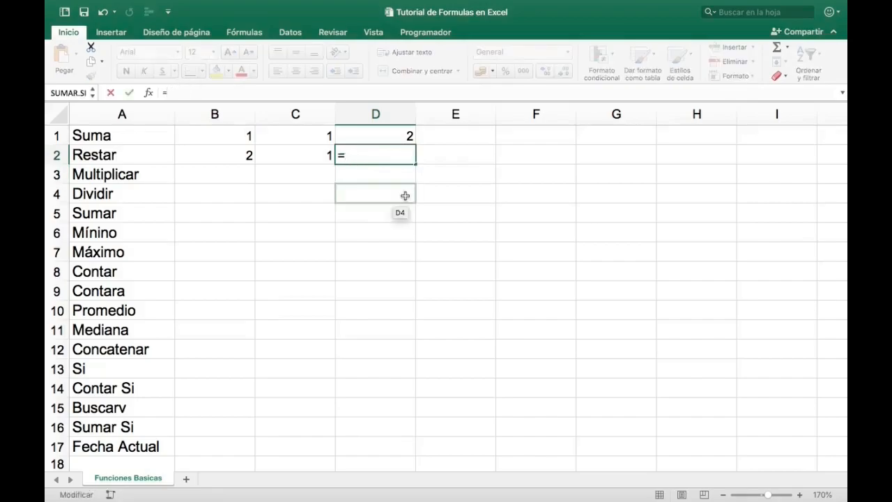
pyautogui.click(234, 154)
pyautogui.write('-')
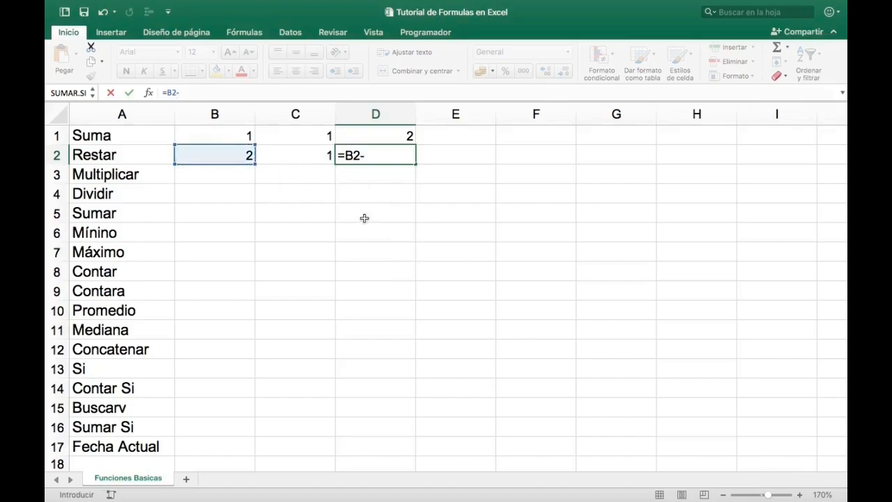
pyautogui.click(313, 159)
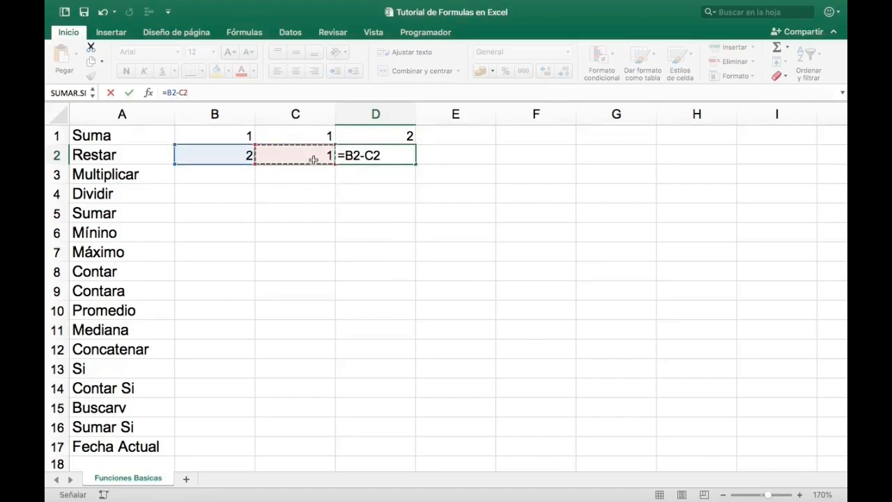
pyautogui.press('Return')
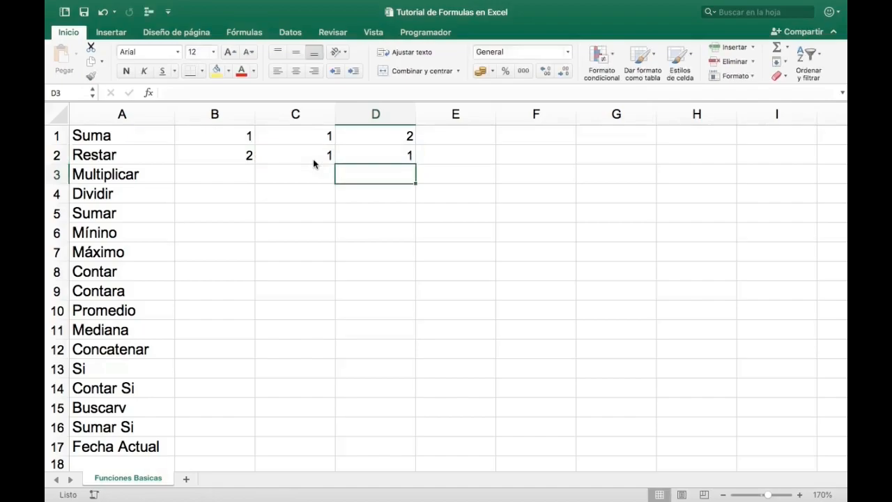
pyautogui.press('Up')
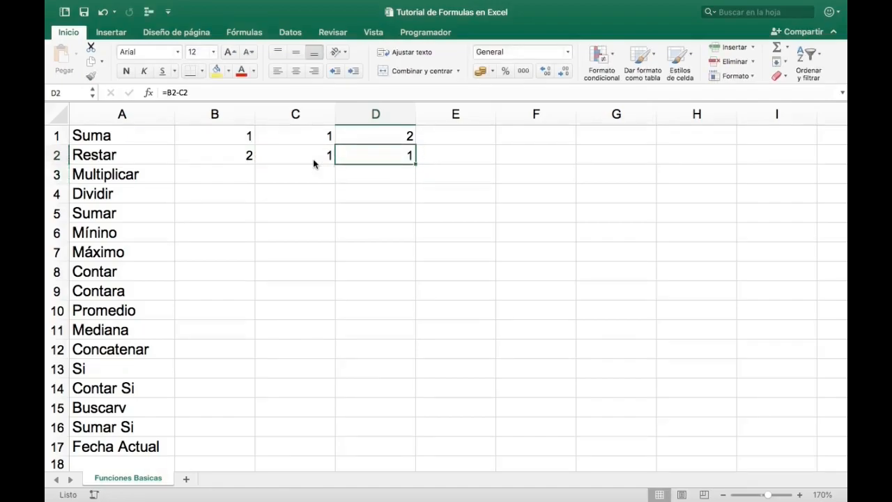
# - Enter the value 2 in both B3 and C3 as operands for the Multiplicar row
pyautogui.press('Down')
pyautogui.press('Left')
pyautogui.press('Left')
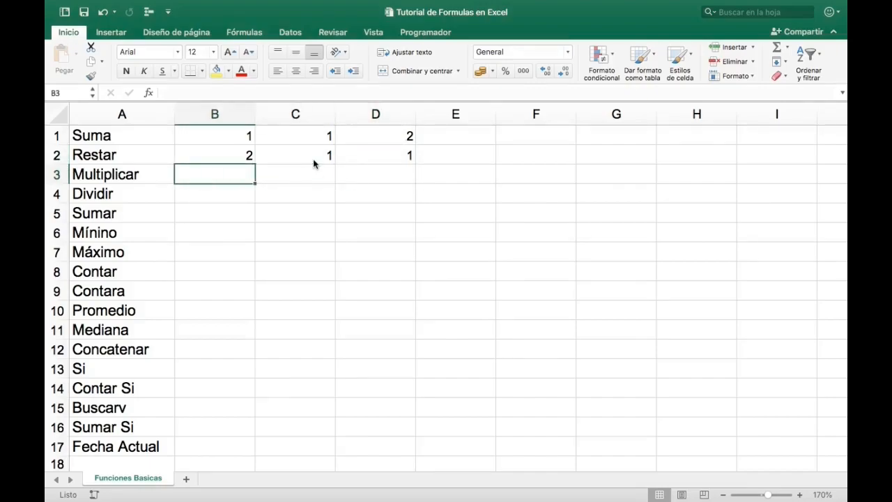
pyautogui.write('2')
pyautogui.press('Right')
pyautogui.write('2')
pyautogui.press('Right')
# - Enter 4 in B4 and 2 in C4 as operands for the Dividir row
pyautogui.press('Down')
pyautogui.press('Left')
pyautogui.press('Left')
pyautogui.write('4')
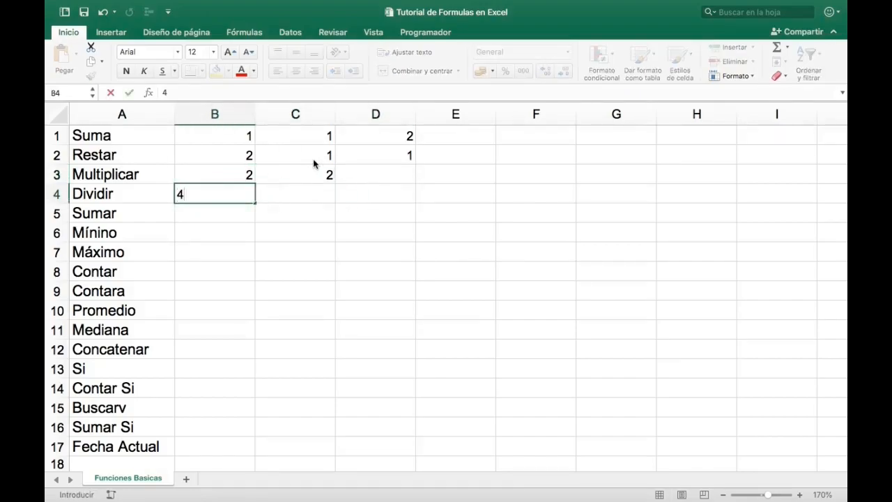
pyautogui.press('Right')
pyautogui.write('2')
pyautogui.press('Right')
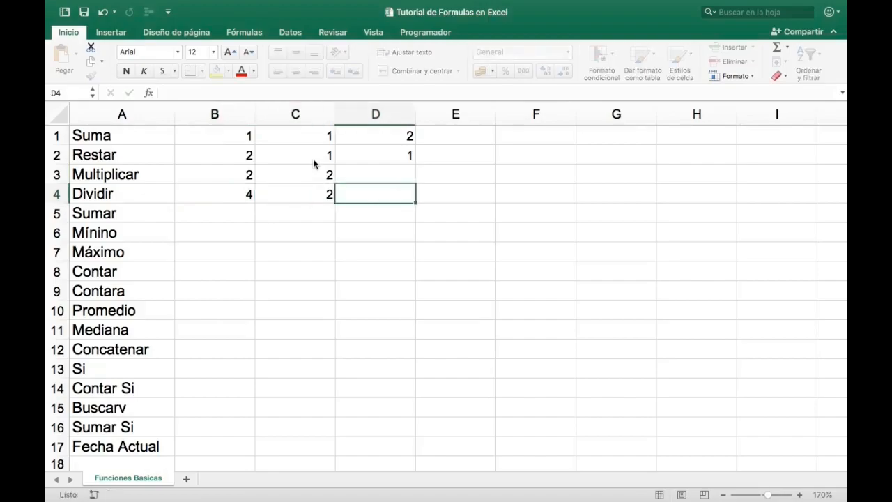
# - Enter the cell-reference multiplication =B3*C3 in D3 of the Multiplicar row
pyautogui.press('Up')
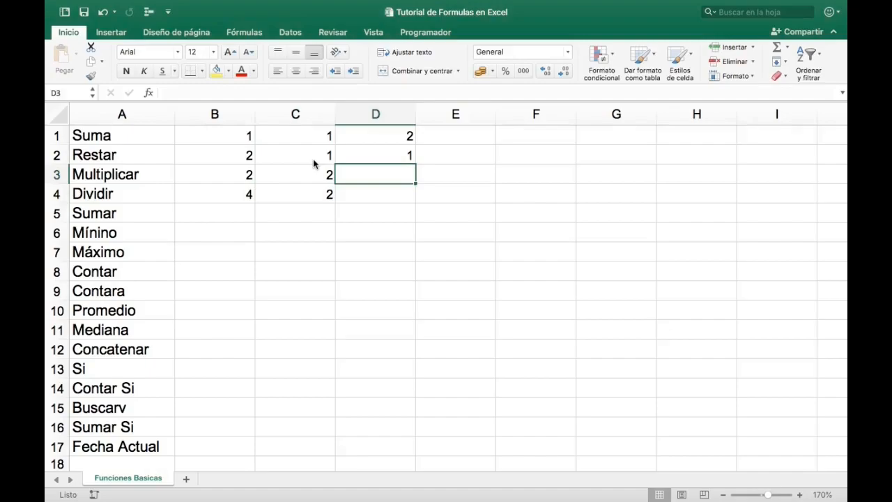
pyautogui.write('=')
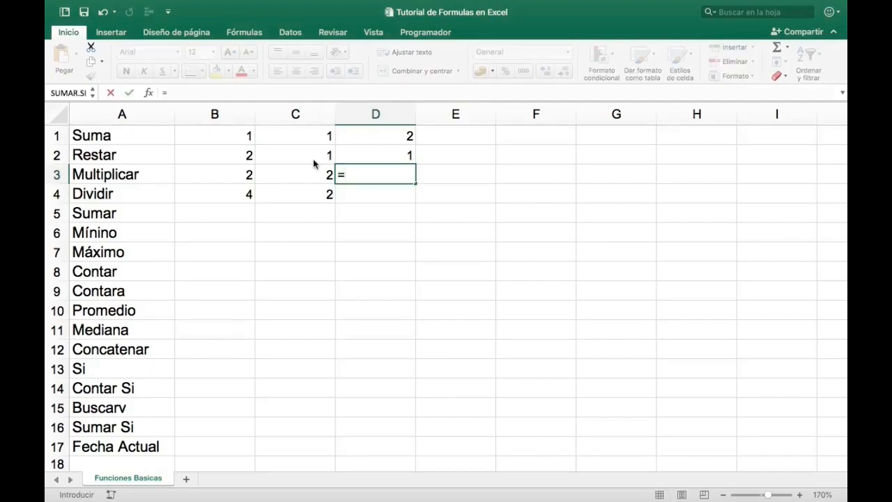
pyautogui.click(230, 170)
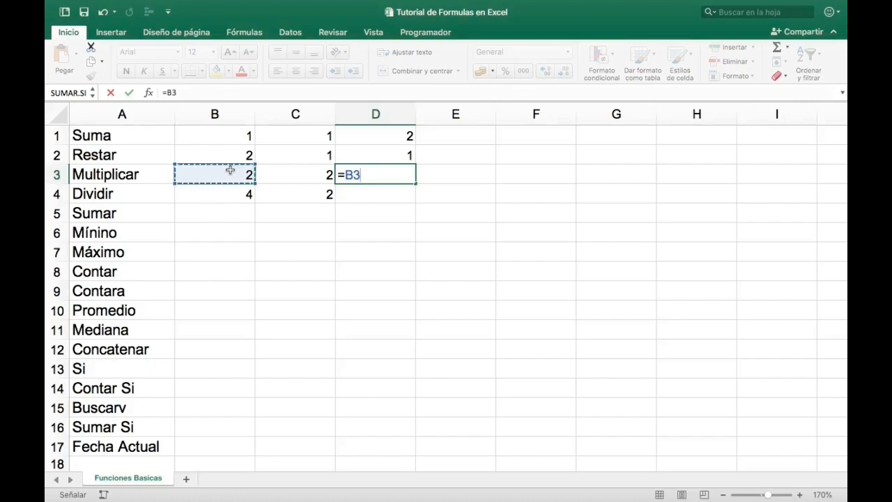
pyautogui.write('*')
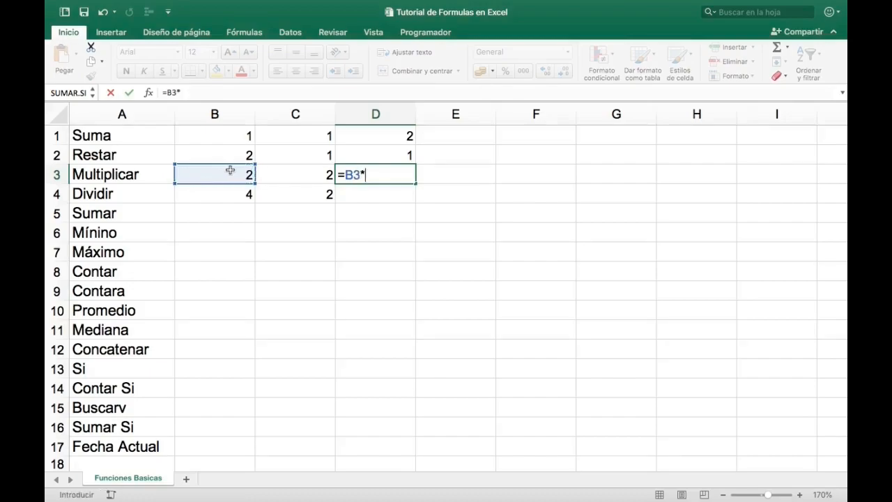
pyautogui.click(304, 174)
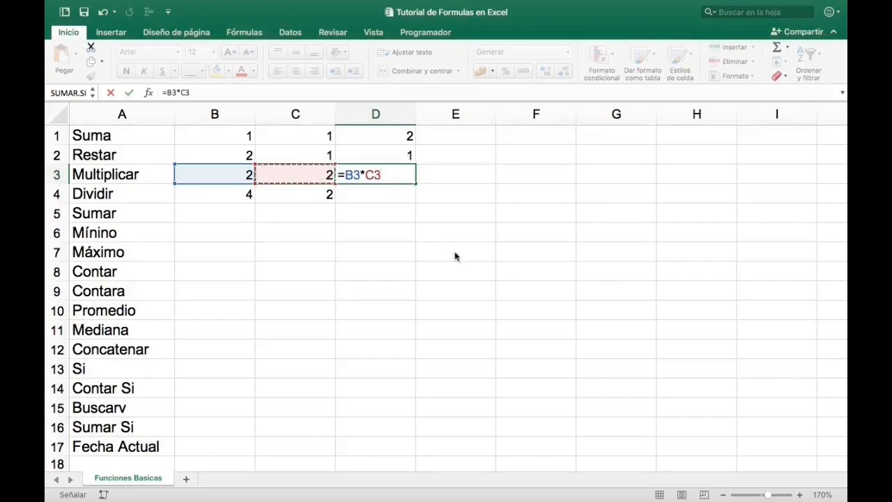
pyautogui.press('Return')
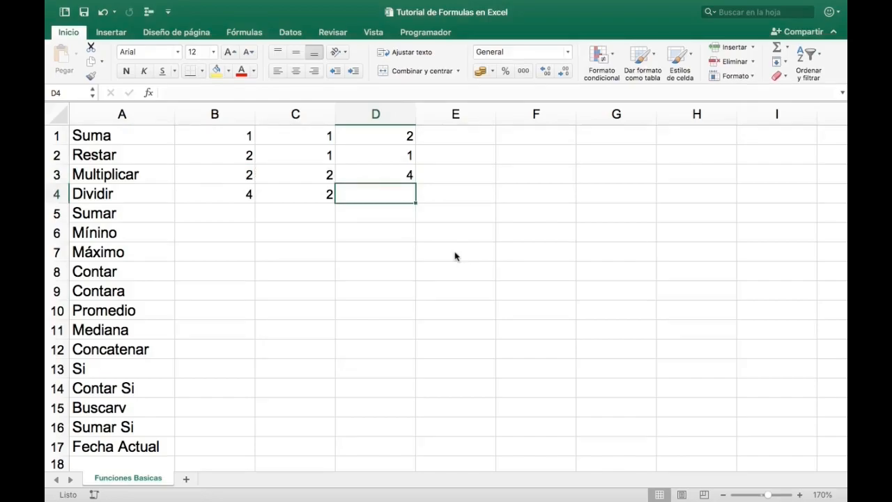
# - Enter the cell-reference division =B4/C4 in D4 of the Dividir row
pyautogui.write('=')
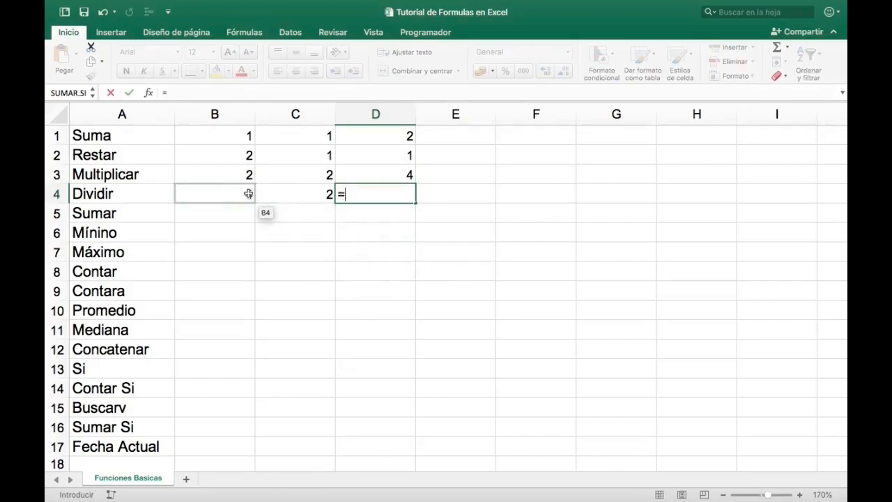
pyautogui.click(248, 194)
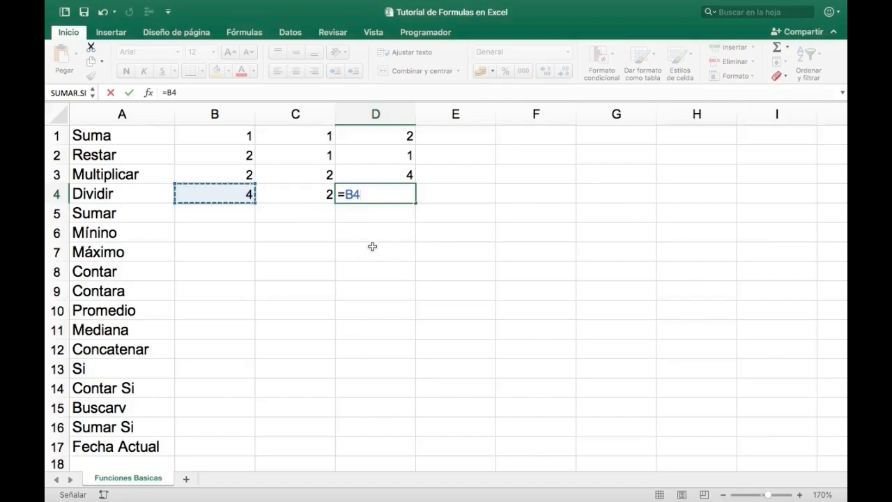
pyautogui.write('/')
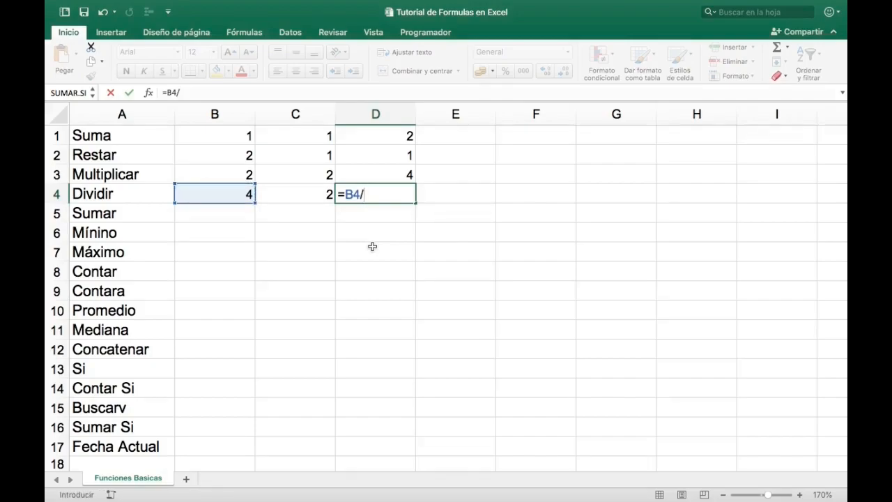
pyautogui.click(303, 190)
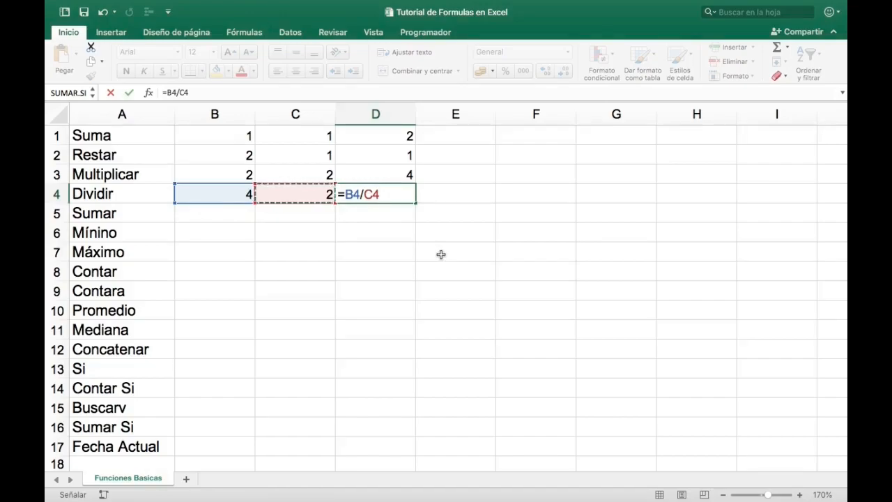
pyautogui.press('Return')
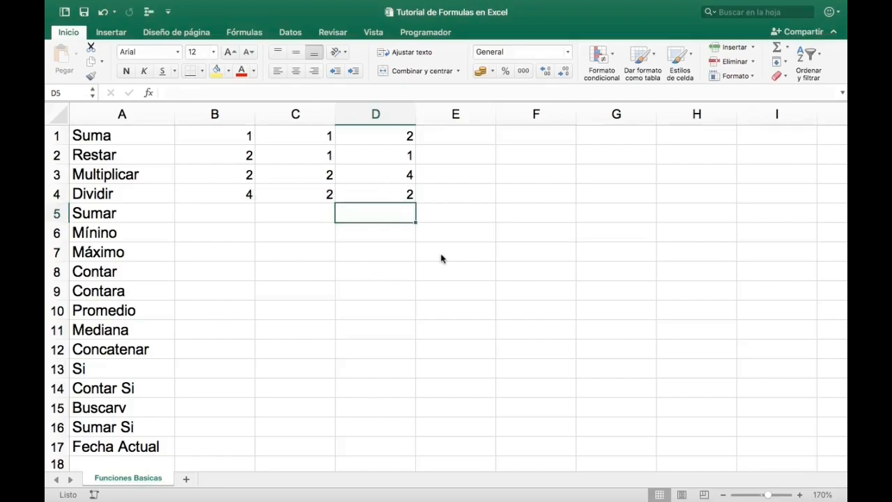
# - Review the Dividir operands and result, the four operation labels in A1:A4, and the number block B1:D4
pyautogui.click(307, 197)
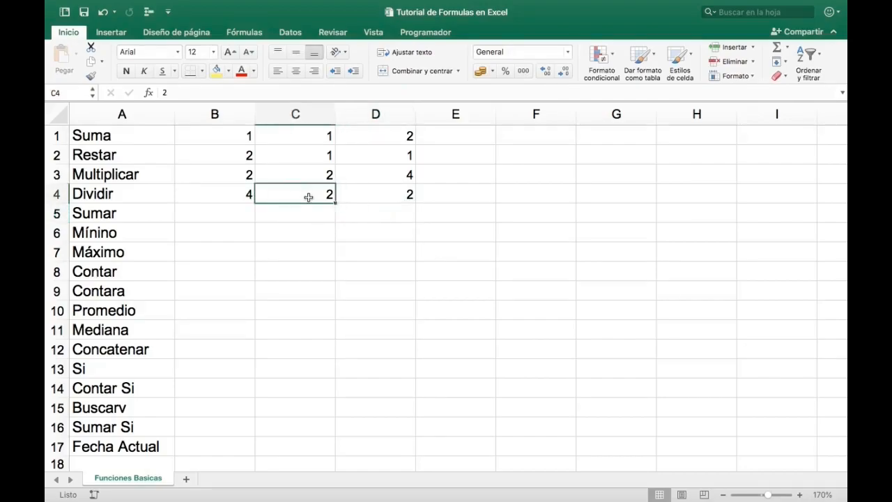
pyautogui.click(247, 193)
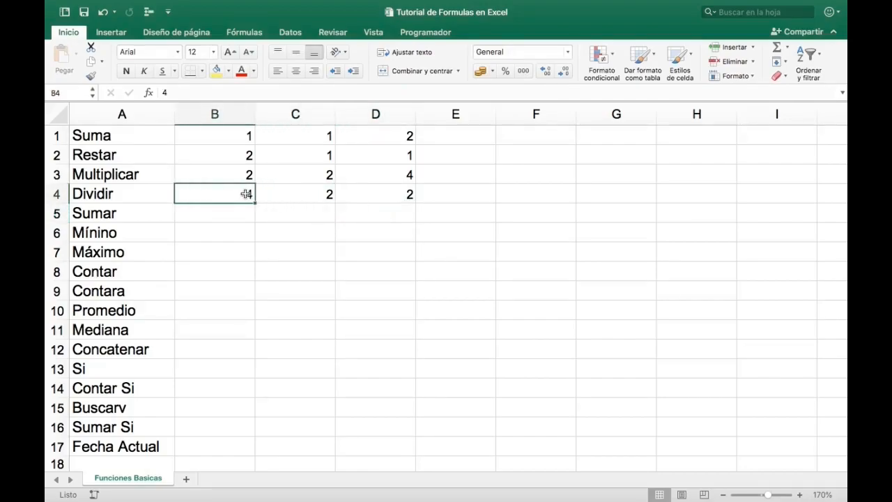
pyautogui.click(383, 189)
pyautogui.click(407, 212)
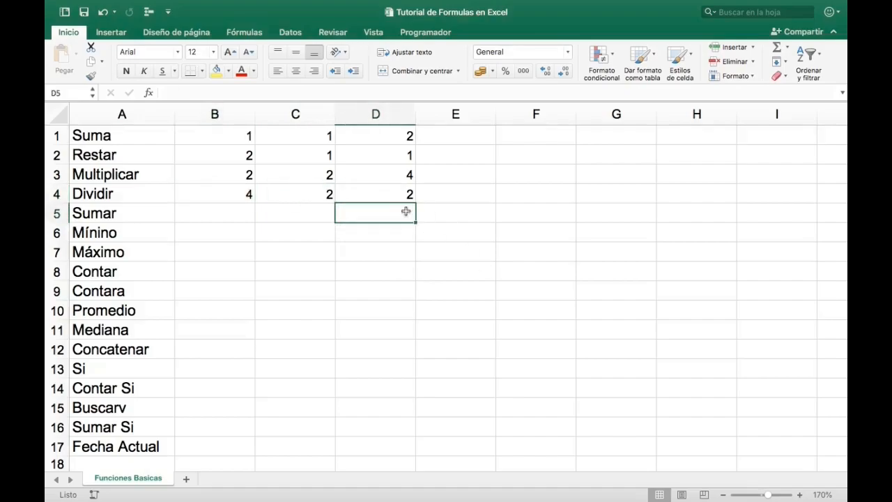
pyautogui.moveTo(140, 134); pyautogui.dragTo(143, 193)
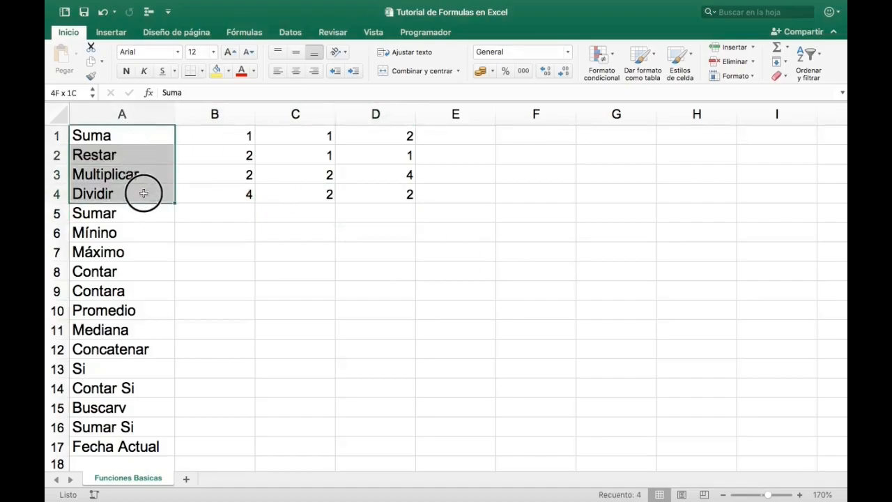
pyautogui.moveTo(144, 193); pyautogui.dragTo(170, 190)
pyautogui.click(225, 210)
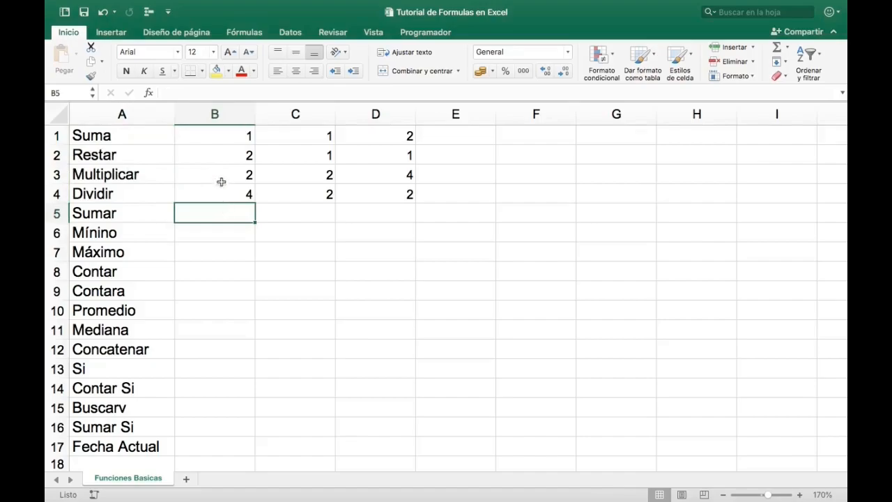
pyautogui.moveTo(225, 136); pyautogui.dragTo(376, 189)
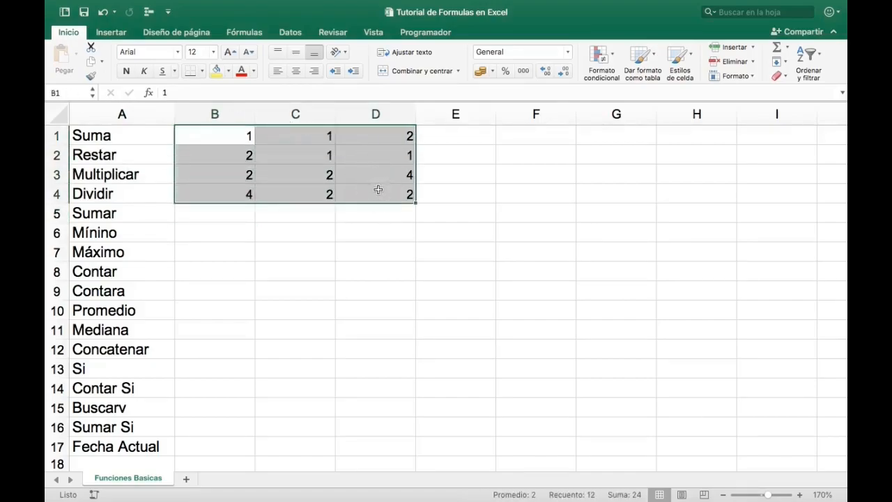
# - Try adding the table's numbers one by one in F1 with the literal formula =1+1+2, then clear the operands
pyautogui.click(524, 138)
pyautogui.write('=')
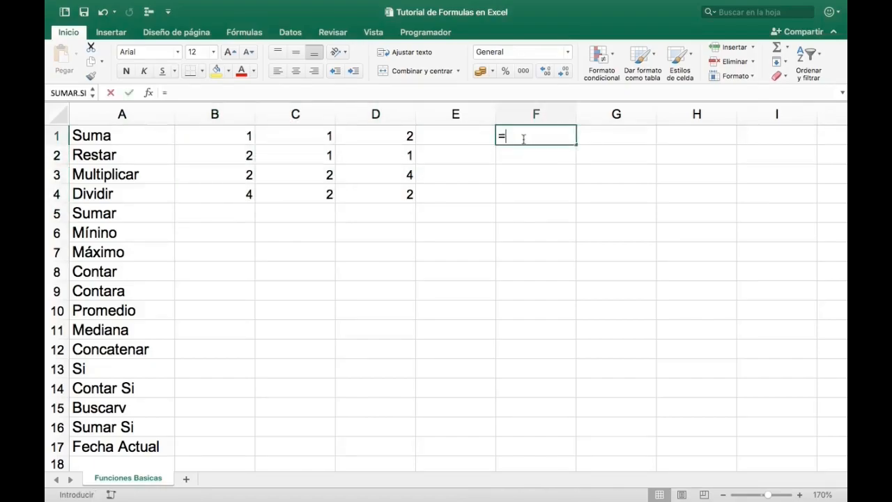
pyautogui.write('1')
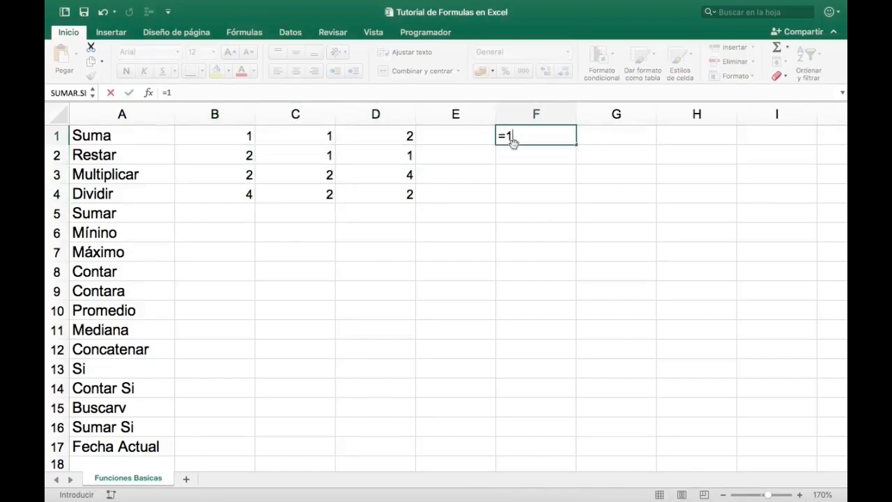
pyautogui.write('+1')
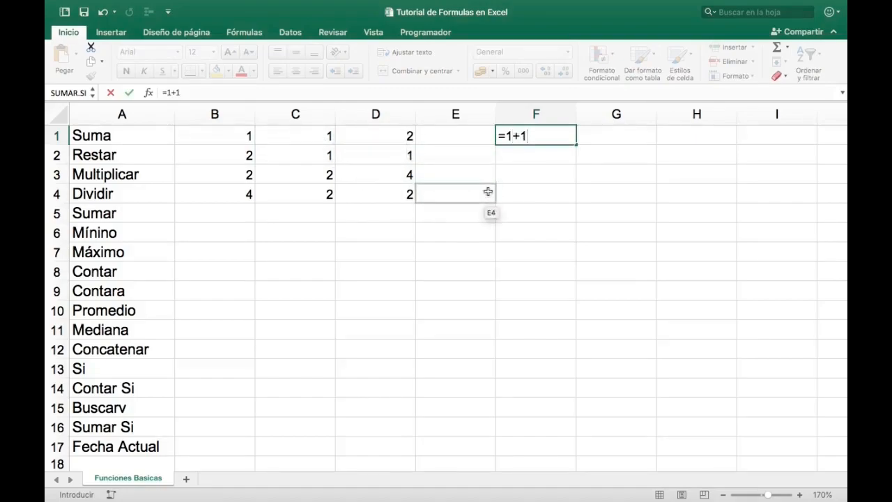
pyautogui.write('+2')
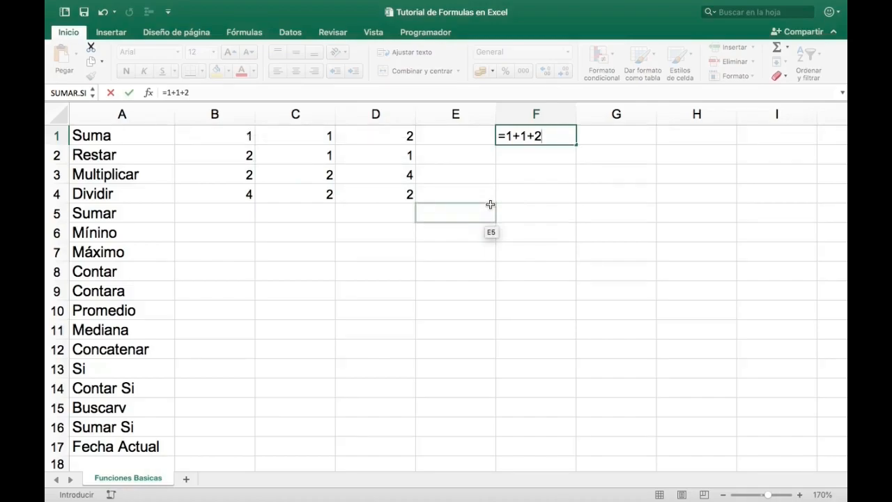
pyautogui.press('BackSpace')
pyautogui.press('BackSpace')
pyautogui.press('BackSpace')
pyautogui.press('BackSpace')
pyautogui.press('BackSpace')
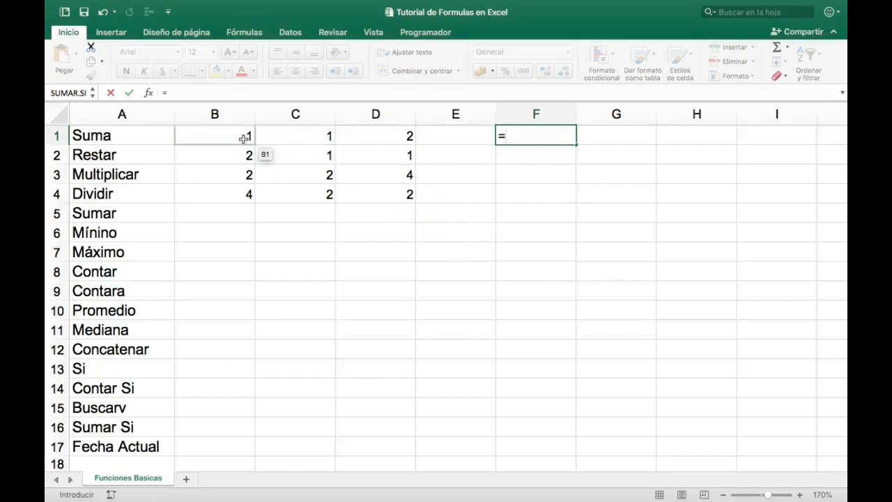
# - Try adding the cells one by one in F1 with =B1+C1+D1+B2, and discard the entry
pyautogui.click(244, 138)
pyautogui.write('+')
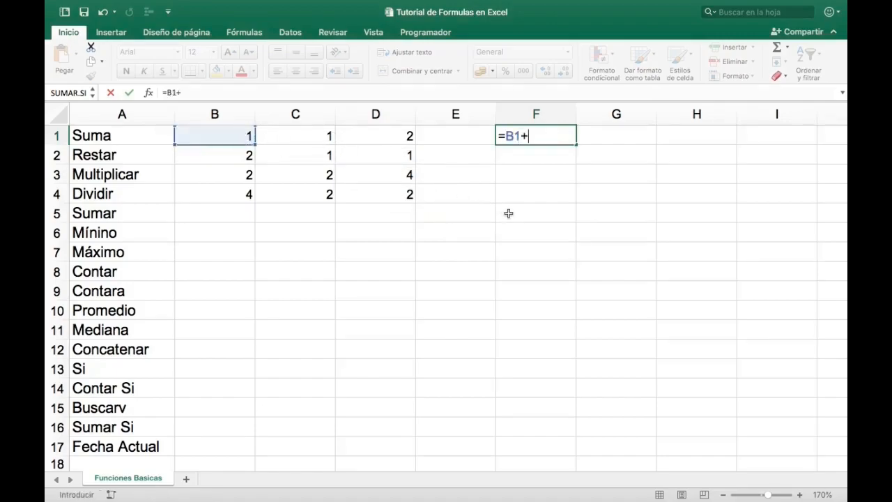
pyautogui.click(322, 137)
pyautogui.write('+')
pyautogui.click(367, 133)
pyautogui.write('+')
pyautogui.click(237, 156)
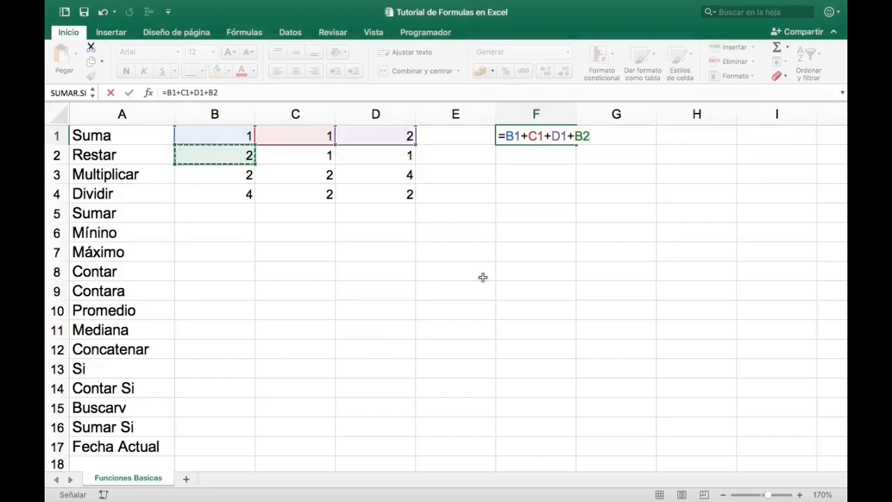
pyautogui.press('BackSpace')
pyautogui.press('BackSpace')
pyautogui.press('BackSpace')
pyautogui.press('BackSpace')
pyautogui.press('BackSpace')
pyautogui.press('BackSpace')
pyautogui.press('BackSpace')
pyautogui.press('BackSpace')
pyautogui.press('BackSpace')
pyautogui.press('BackSpace')
pyautogui.press('BackSpace')
pyautogui.press('BackSpace')
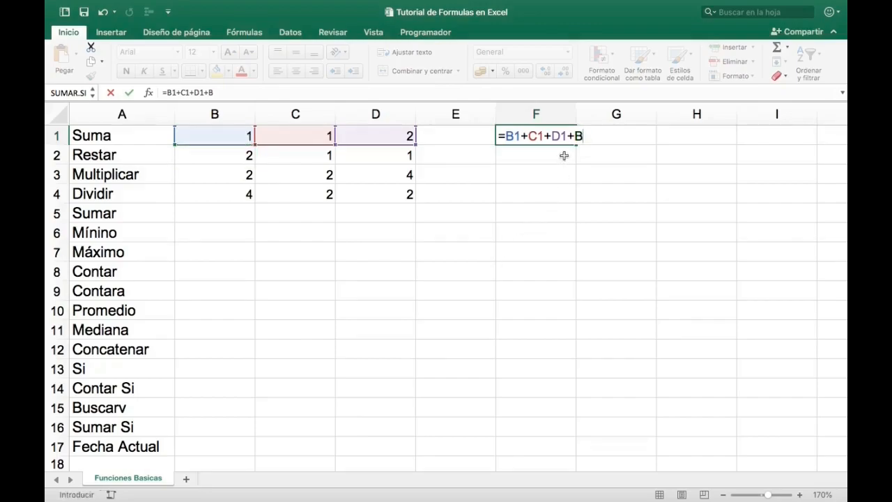
pyautogui.press('Escape')
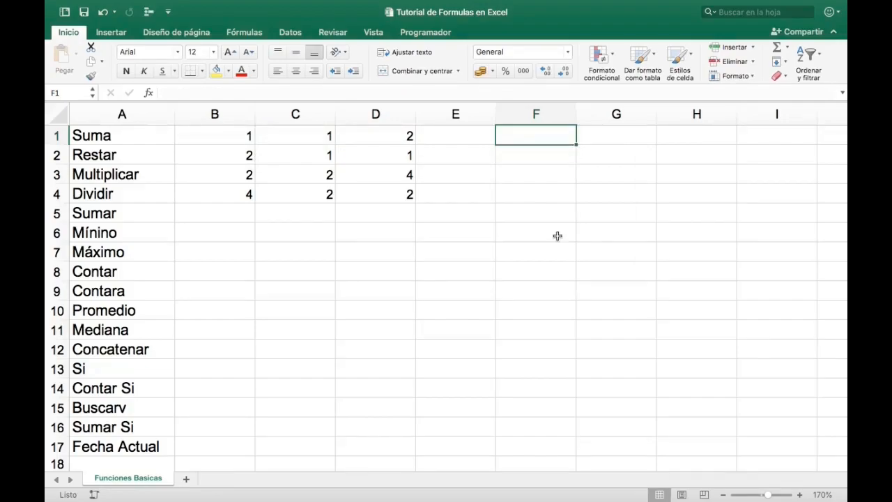
# - Try the SUMA function in B5 with separate arguments, =SUMA(B1; C1; D1), and cancel the entry
pyautogui.press('Down')
pyautogui.press('Down')
pyautogui.press('Down')
pyautogui.press('Down')
pyautogui.press('Left')
pyautogui.press('Left')
pyautogui.press('Left')
pyautogui.press('Left')
pyautogui.write('=')
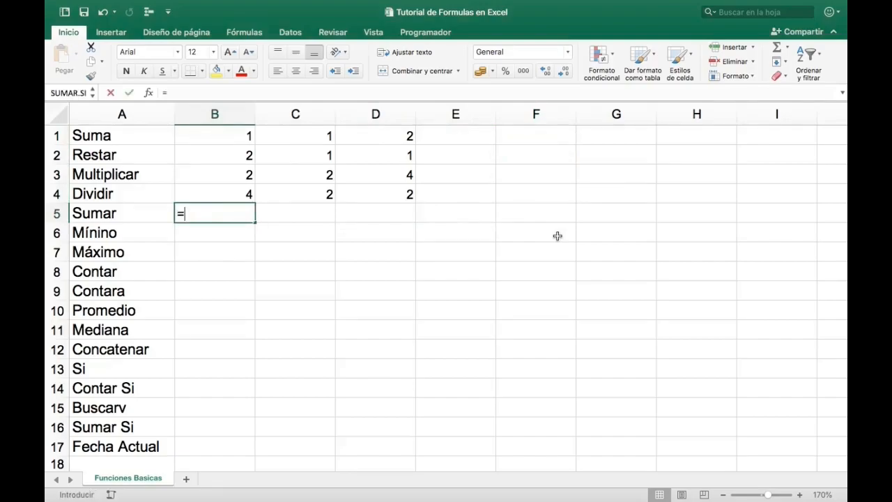
pyautogui.write('suma')
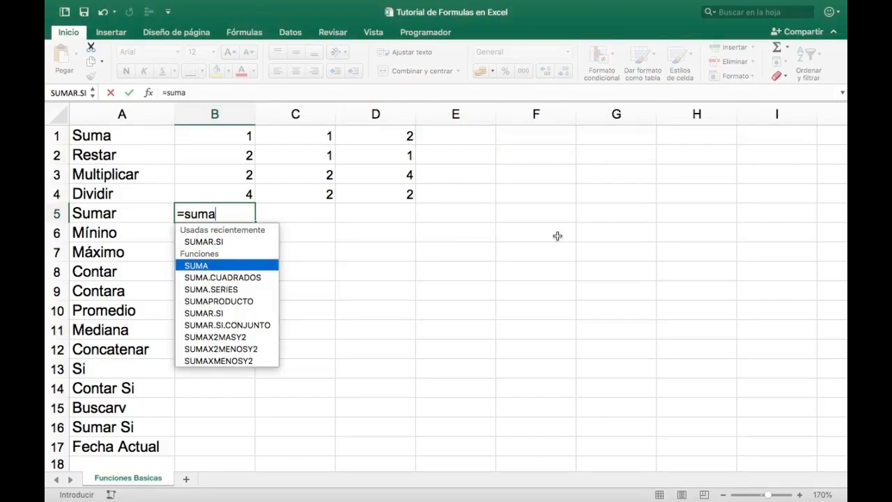
pyautogui.press('Tab')
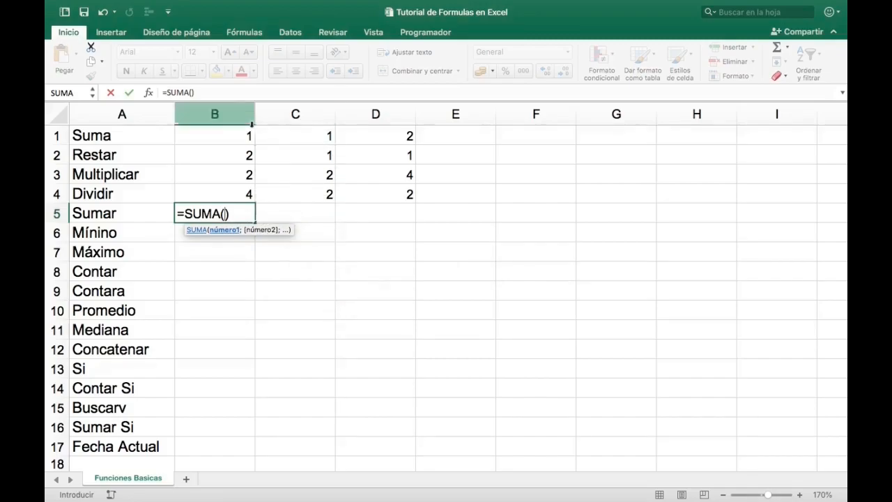
pyautogui.click(231, 134)
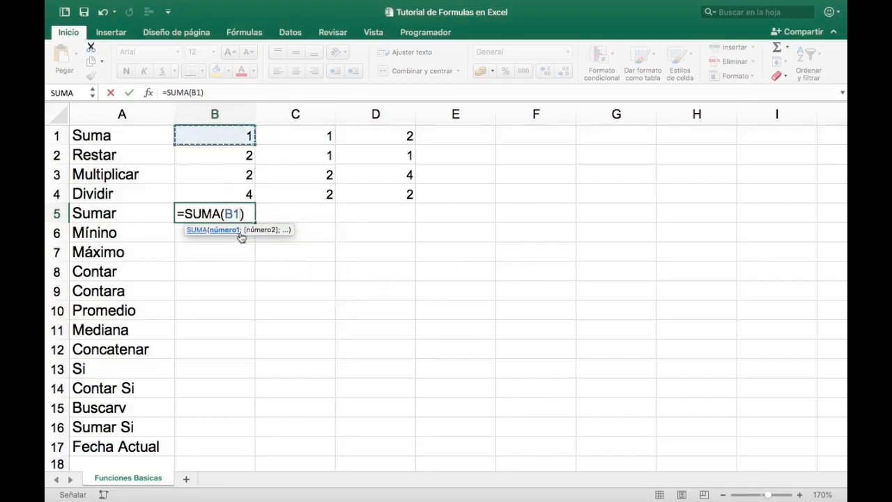
pyautogui.write(';')
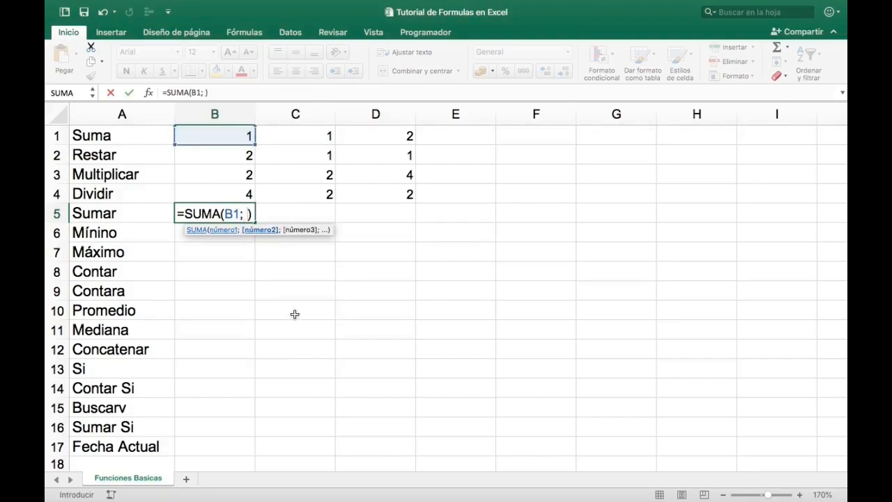
pyautogui.click(301, 131)
pyautogui.write(';')
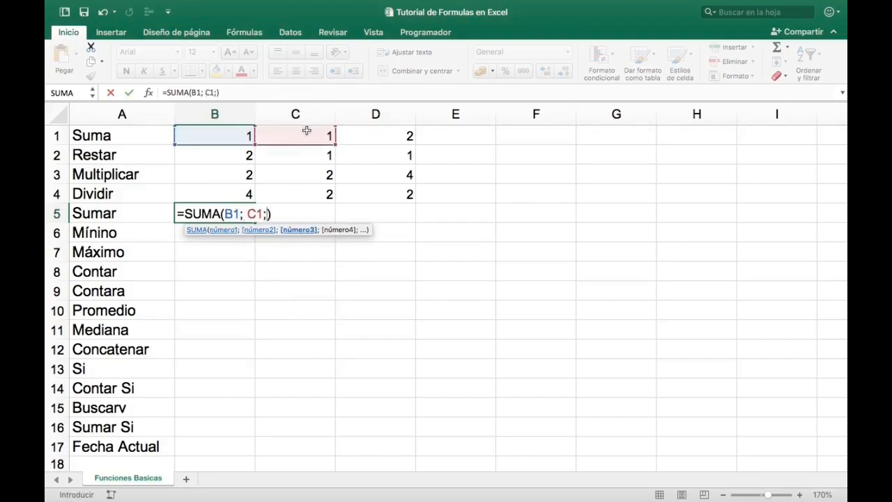
pyautogui.click(387, 135)
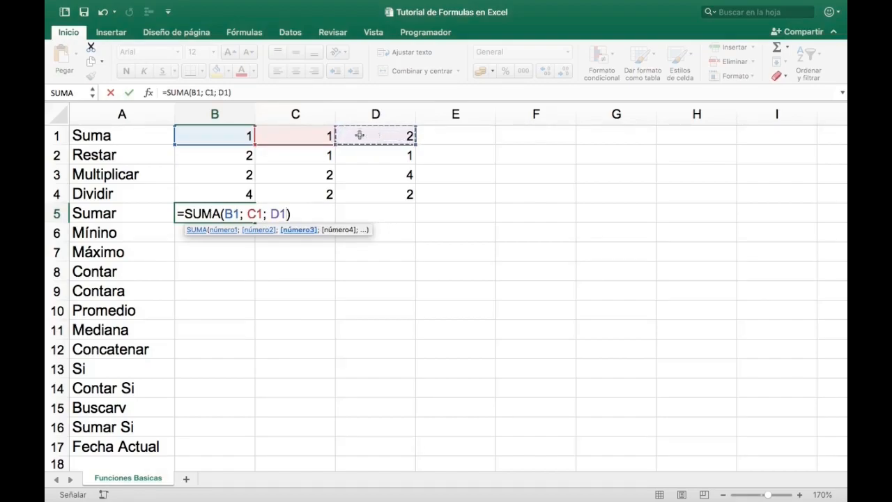
pyautogui.click(110, 93)
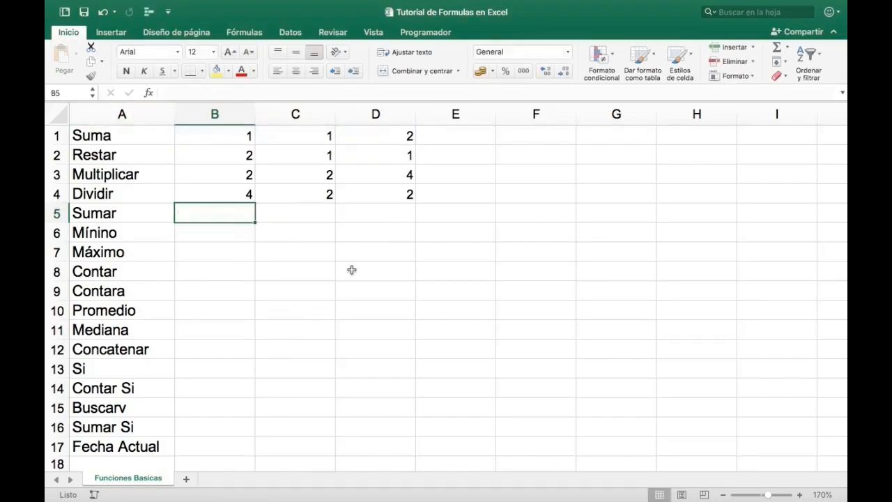
# - Try totalling the number block in B5 with =SUMA(B1:D4), then undo the entry
pyautogui.write('=suma')
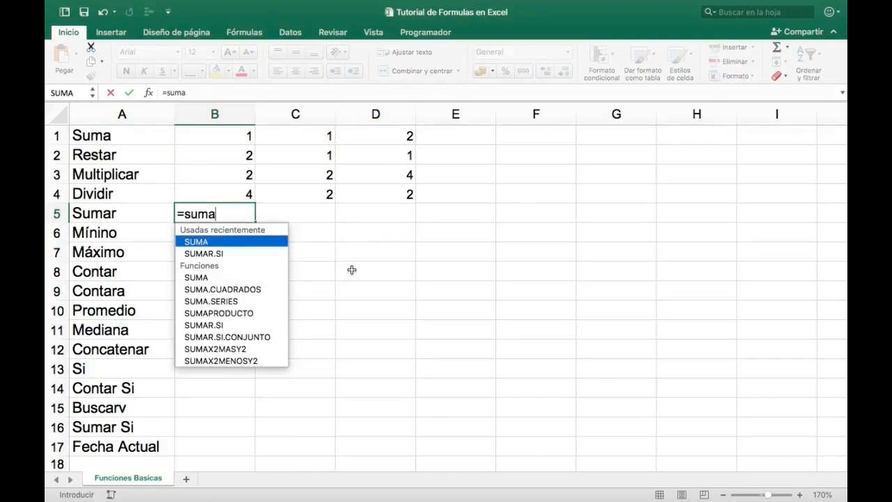
pyautogui.press('Tab')
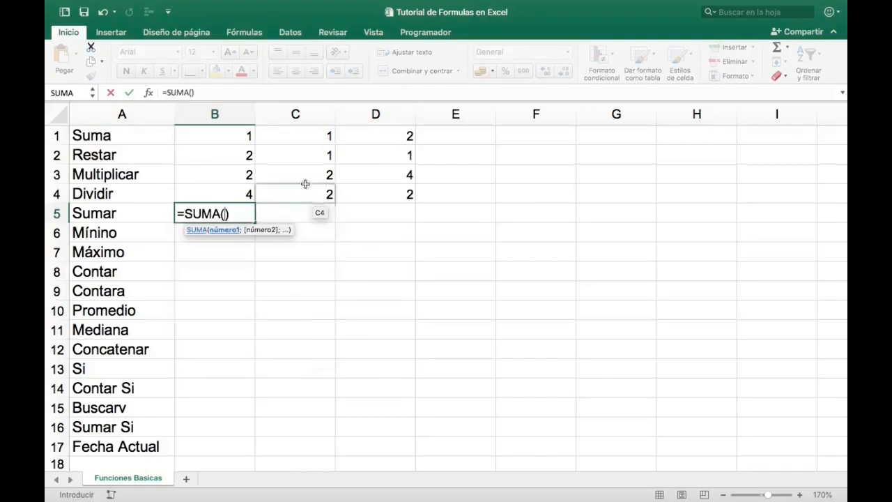
pyautogui.moveTo(234, 130); pyautogui.dragTo(363, 188)
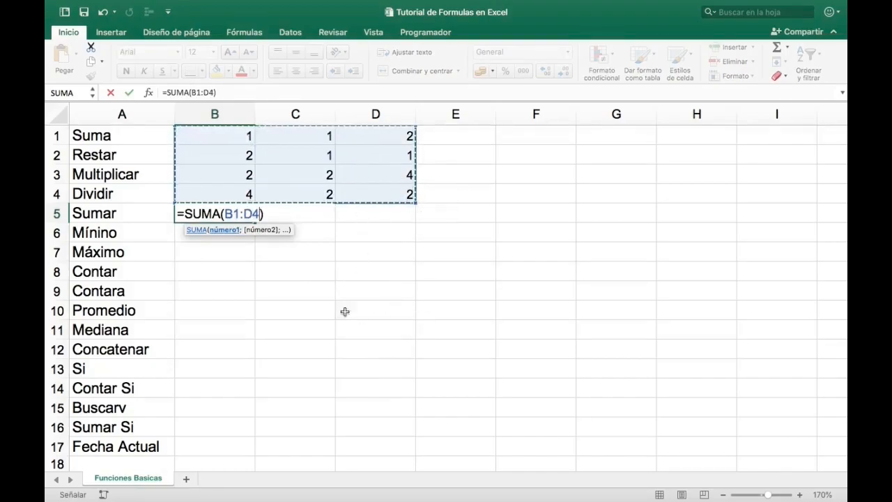
pyautogui.click(240, 136)
pyautogui.moveTo(240, 137); pyautogui.dragTo(408, 197)
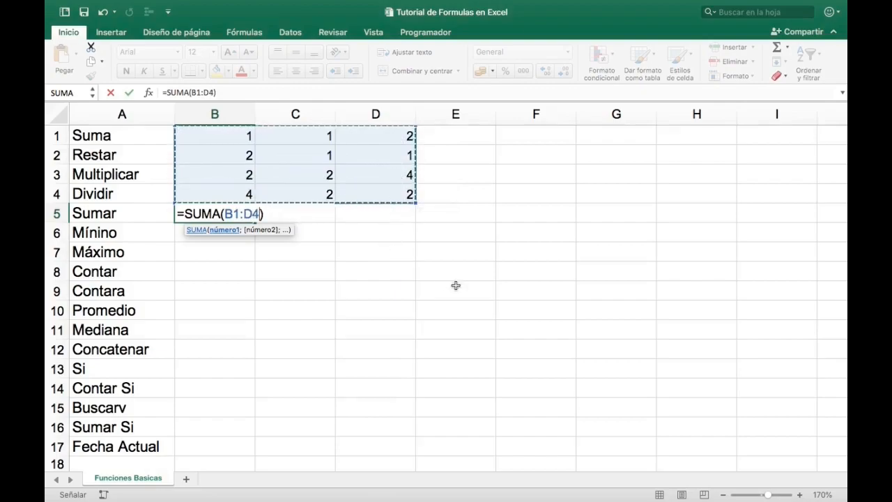
pyautogui.press('Return')
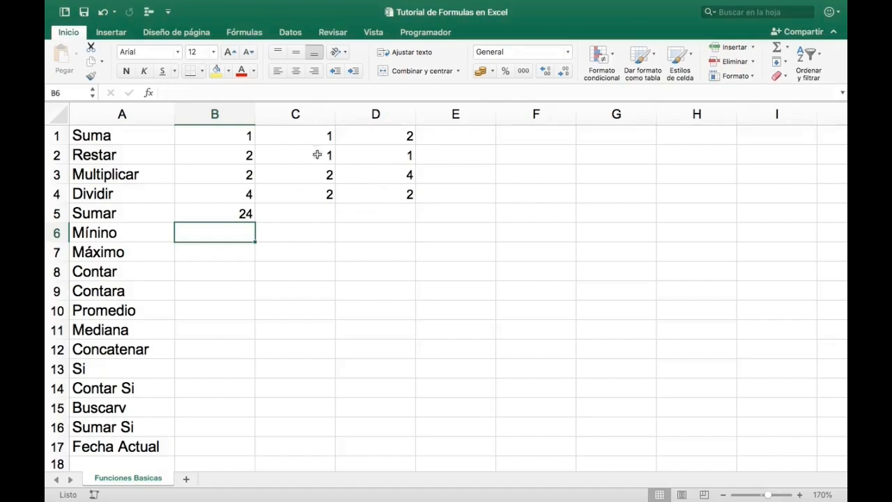
pyautogui.press('Up')
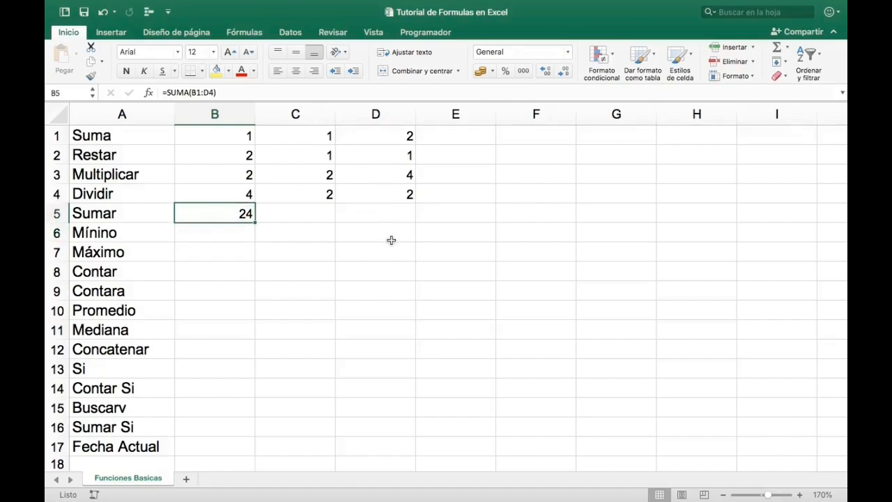
pyautogui.press('super+z')
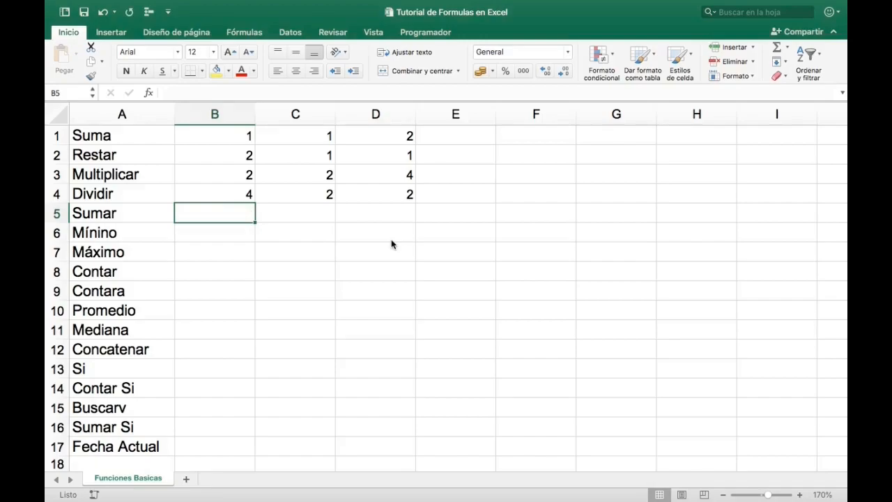
# - Insert the SUMA function in B5 through the formula builder with B1:D4 as Número1, and close the builder
pyautogui.click(149, 96)
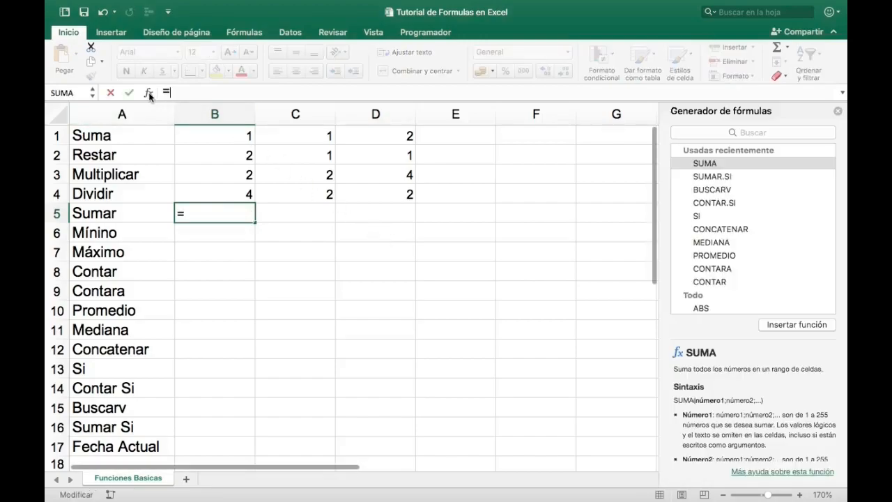
pyautogui.doubleClick(714, 167)
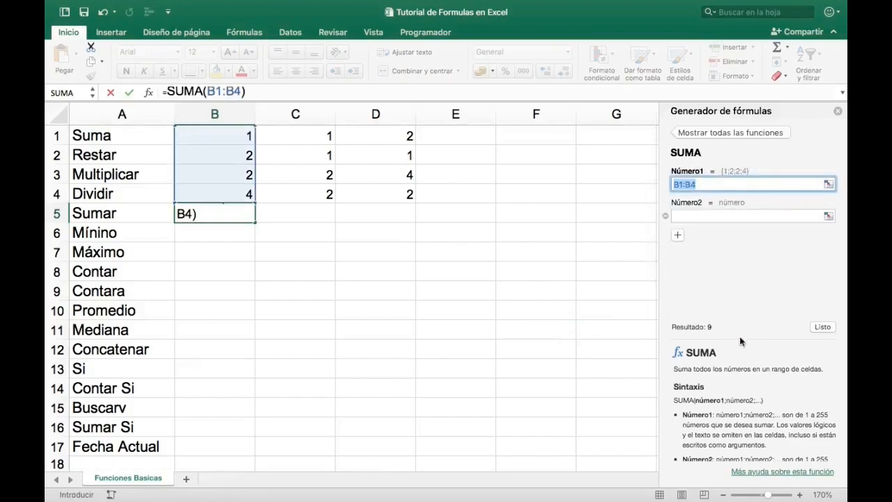
pyautogui.scroll(-3, 750, 400)
pyautogui.scroll(3, 750, 400)
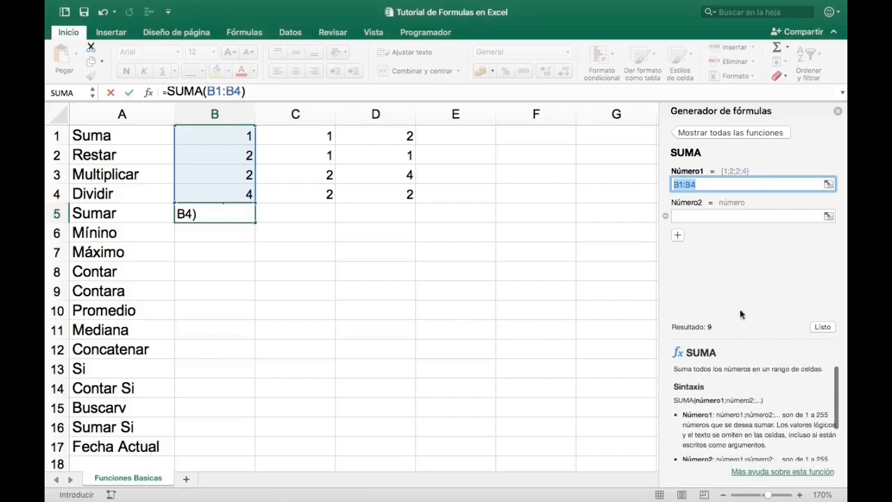
pyautogui.click(196, 135)
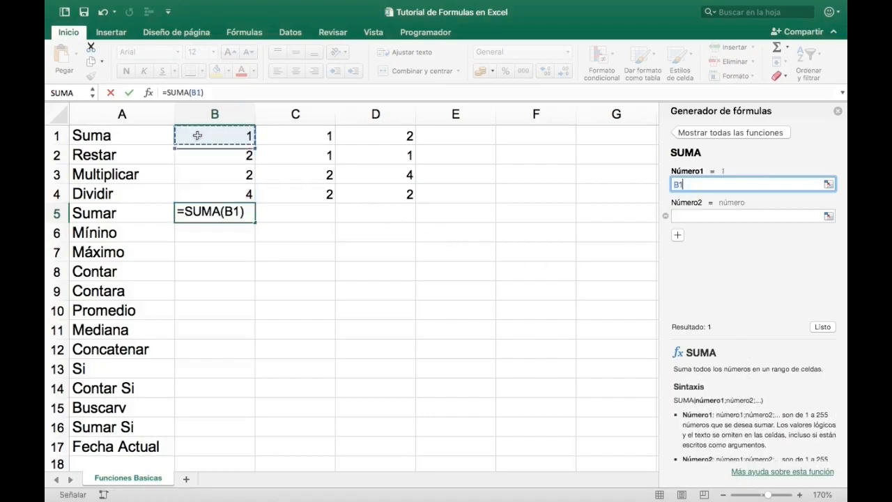
pyautogui.moveTo(197, 135); pyautogui.dragTo(377, 180)
pyautogui.moveTo(377, 188); pyautogui.dragTo(377, 188)
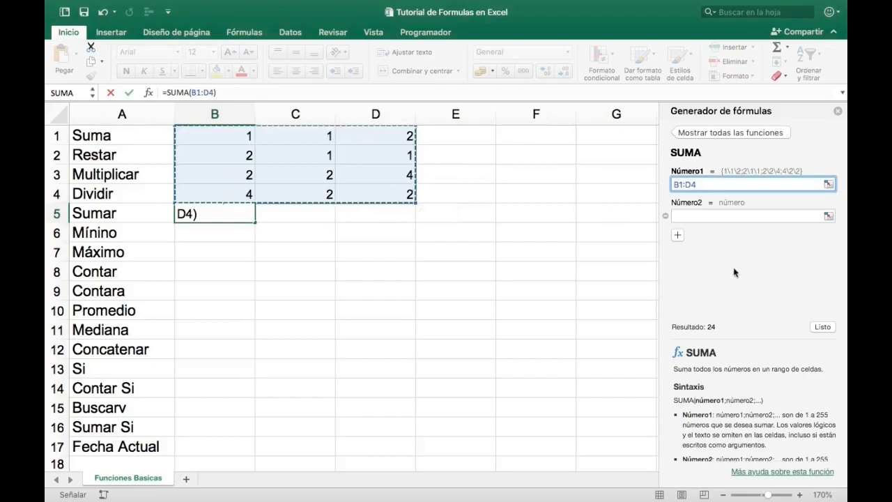
pyautogui.click(820, 327)
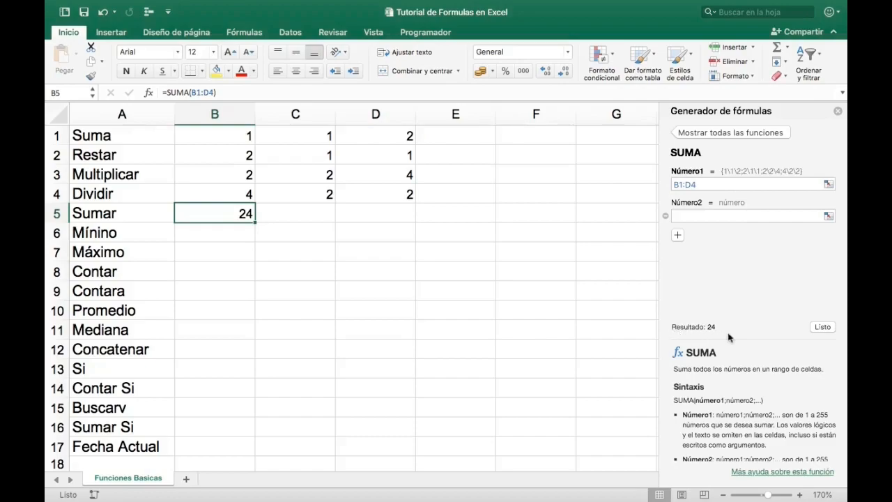
pyautogui.click(837, 112)
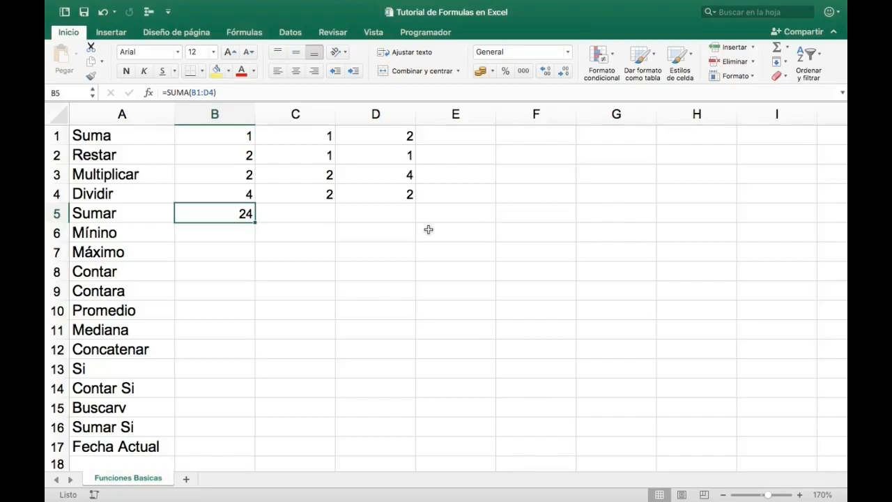
pyautogui.press('Return')
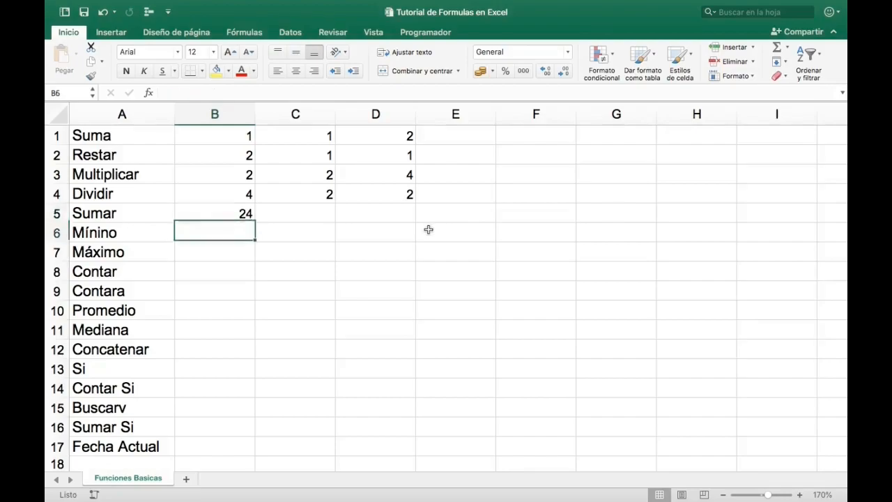
# - Review the number block B1:D4 and the cells of column B down to the Mínino row
pyautogui.moveTo(229, 137); pyautogui.dragTo(372, 189)
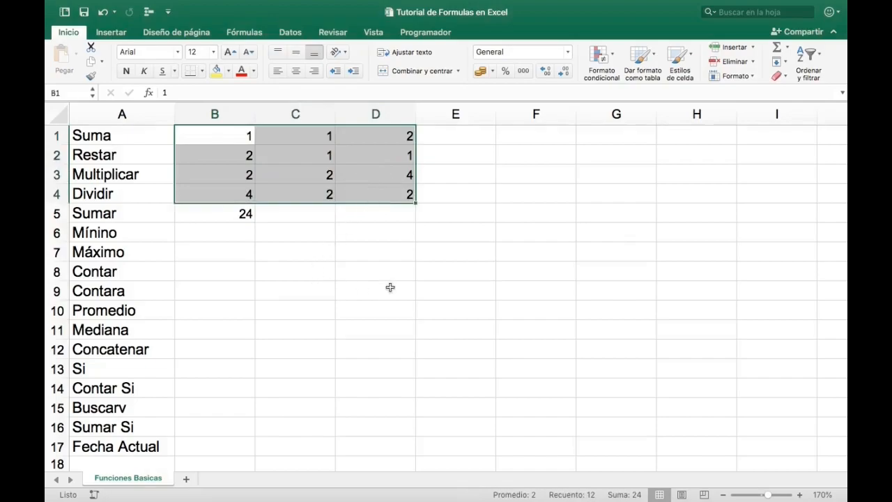
pyautogui.hotkey('ctrl', 'Home')
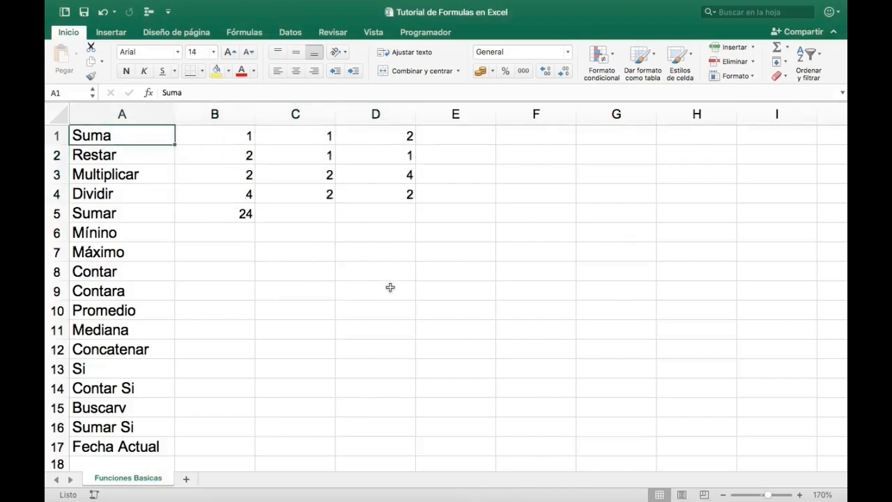
pyautogui.press('Down')
pyautogui.press('Up')
pyautogui.press('Right')
pyautogui.press('Down')
pyautogui.press('Down')
pyautogui.press('Down')
pyautogui.press('Down')
pyautogui.press('Down')
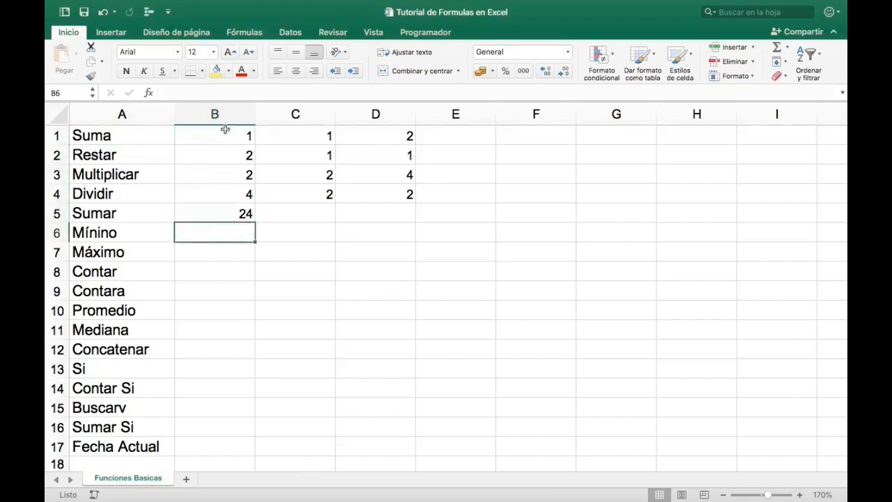
# - Calculate the minimum of the number block in B6 with =MIN(B1:D4)
pyautogui.write('=min')
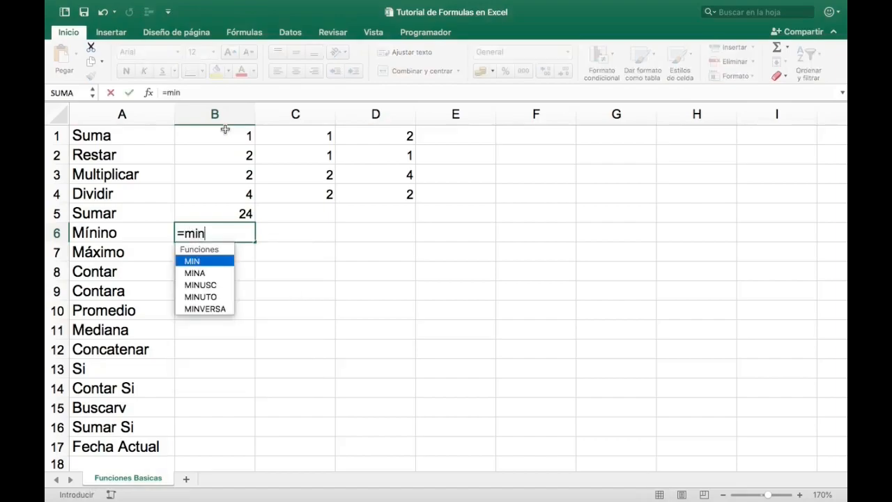
pyautogui.press('Tab')
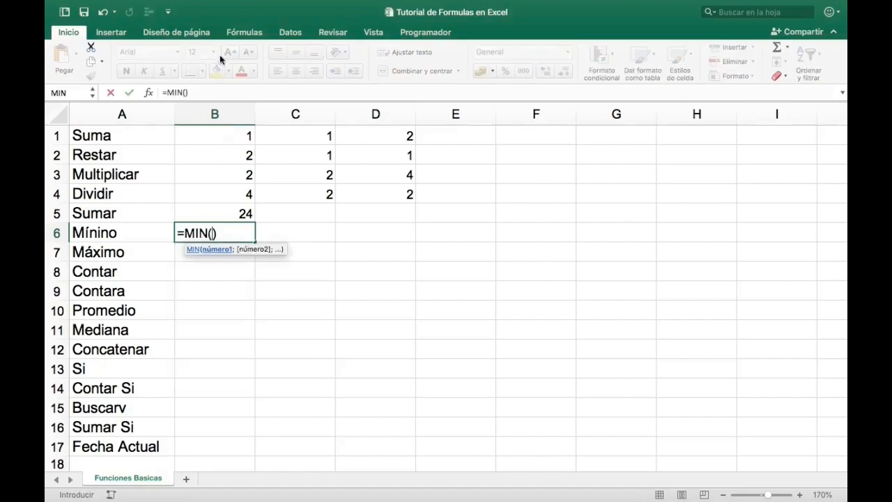
pyautogui.moveTo(225, 131); pyautogui.dragTo(367, 191)
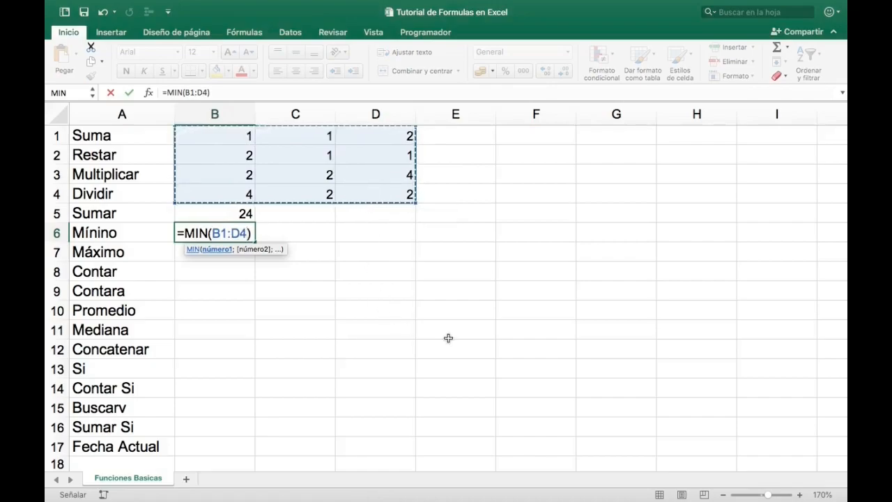
pyautogui.press('Return')
pyautogui.press('Up')
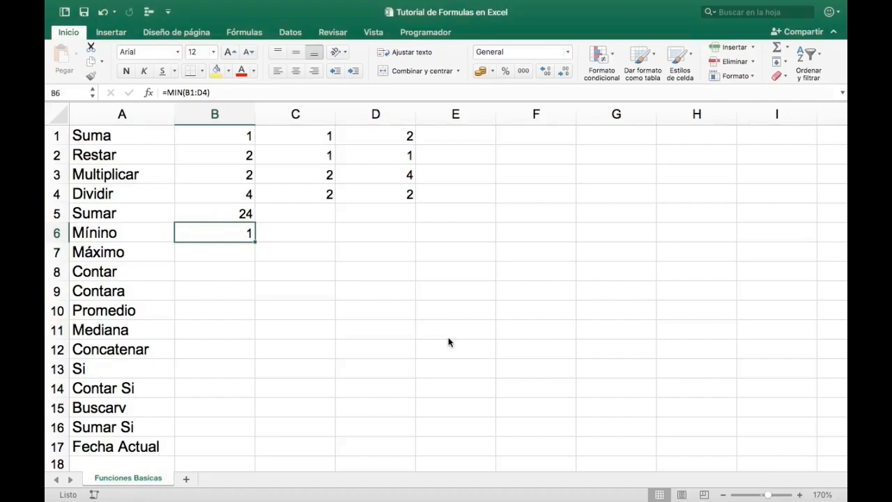
# - Calculate the maximum of the number block in B7 with =MAX(B1:D4)
pyautogui.press('Down')
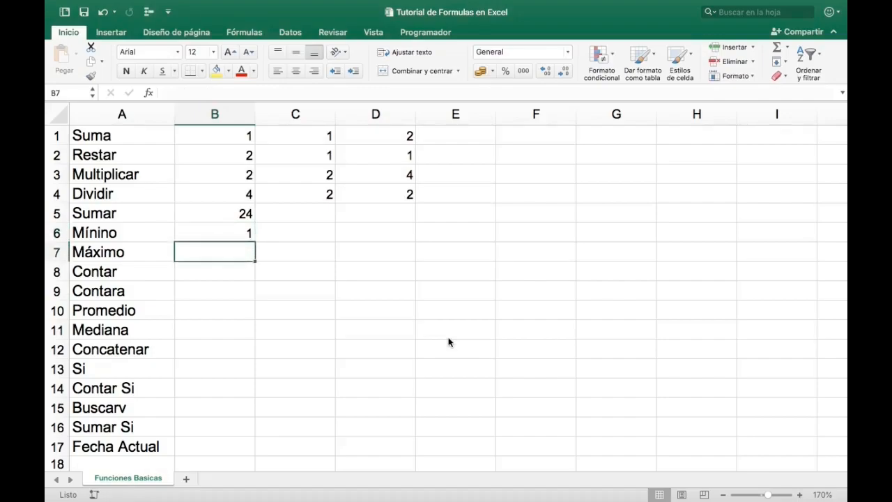
pyautogui.write('=max')
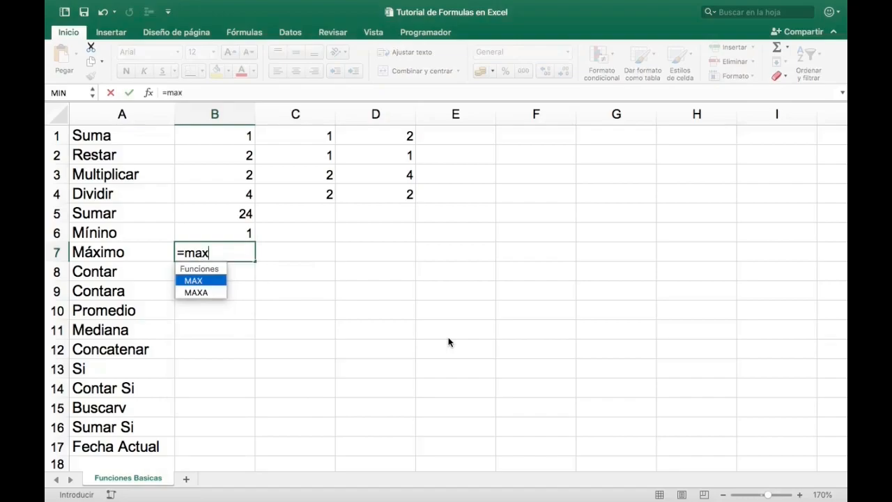
pyautogui.press('Tab')
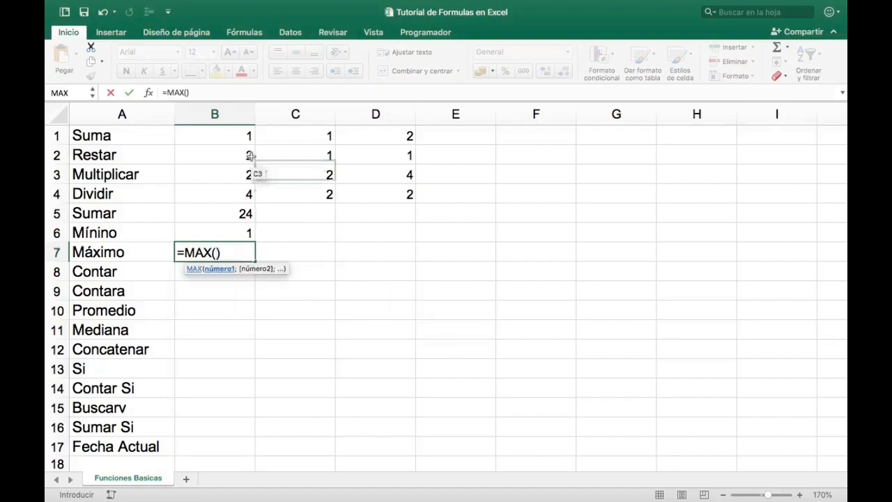
pyautogui.moveTo(221, 134); pyautogui.dragTo(388, 188)
pyautogui.press('Return')
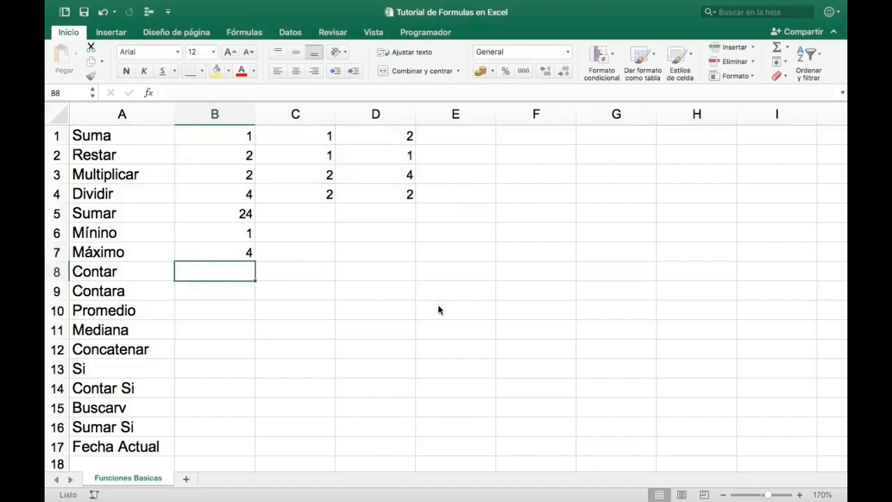
pyautogui.press('Up')
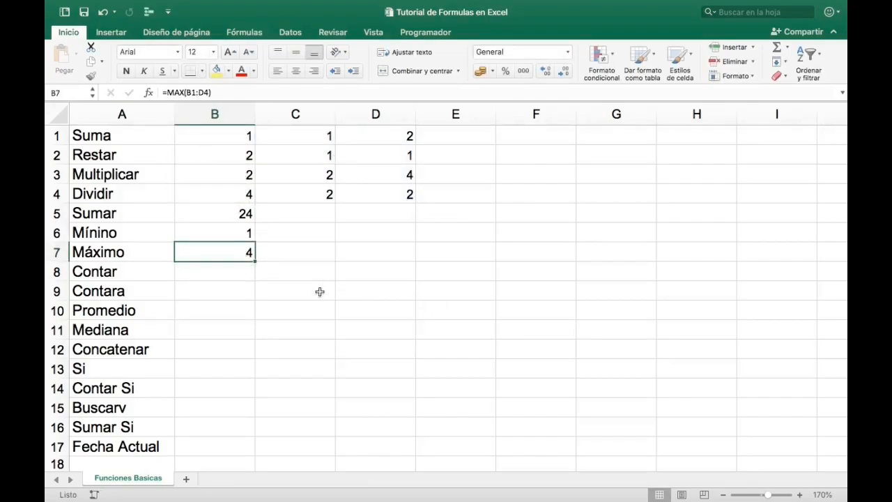
# - Set the first Dividir operand in B4 to 10 and check the Máximo formula in B7
pyautogui.press('Up')
pyautogui.press('Up')
pyautogui.press('Up')
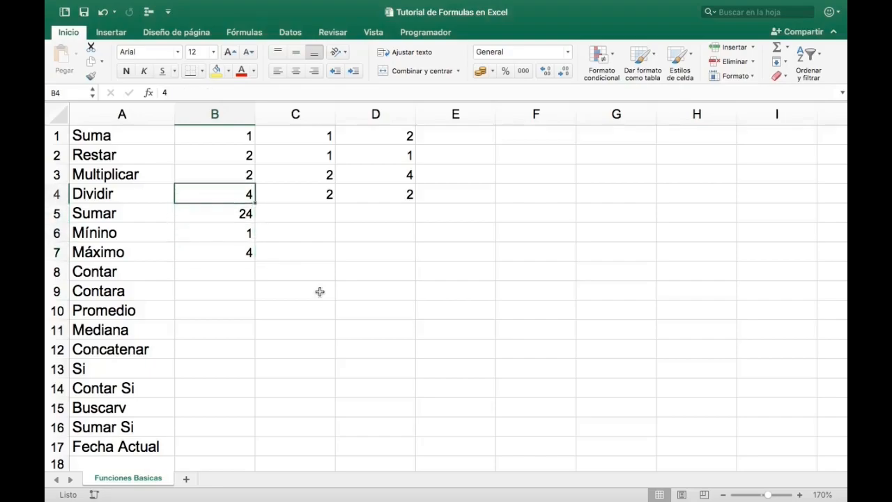
pyautogui.write('10')
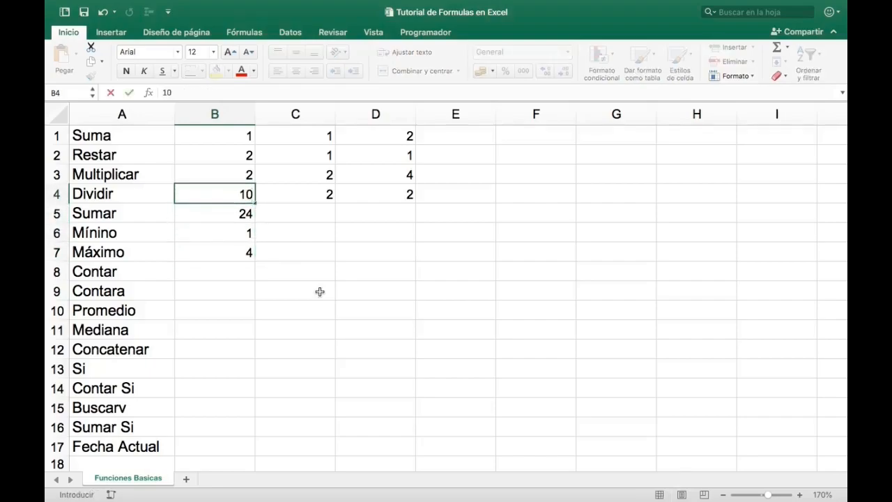
pyautogui.press('Return')
pyautogui.press('Down')
pyautogui.press('Down')
pyautogui.press('Down')
pyautogui.press('Up')
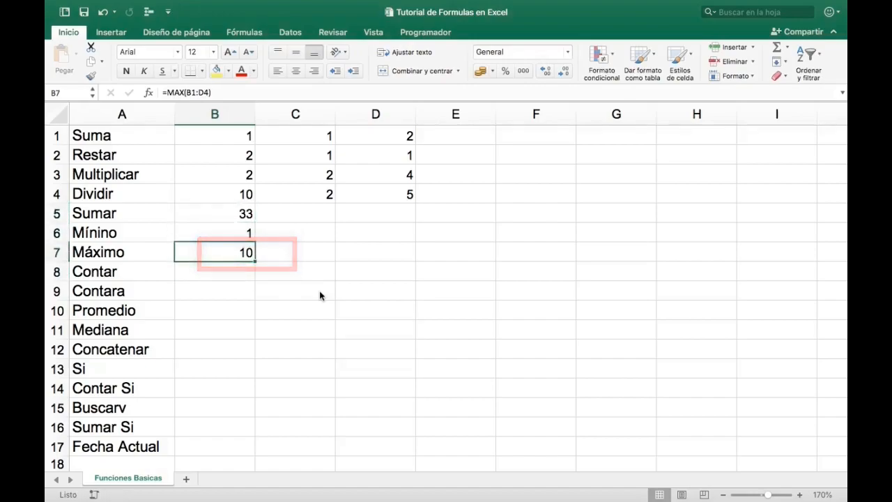
# - Set the first Suma operand in B1 to 0 and check the Mínino and Máximo results in B6 and B7
pyautogui.click(231, 137)
pyautogui.write('0')
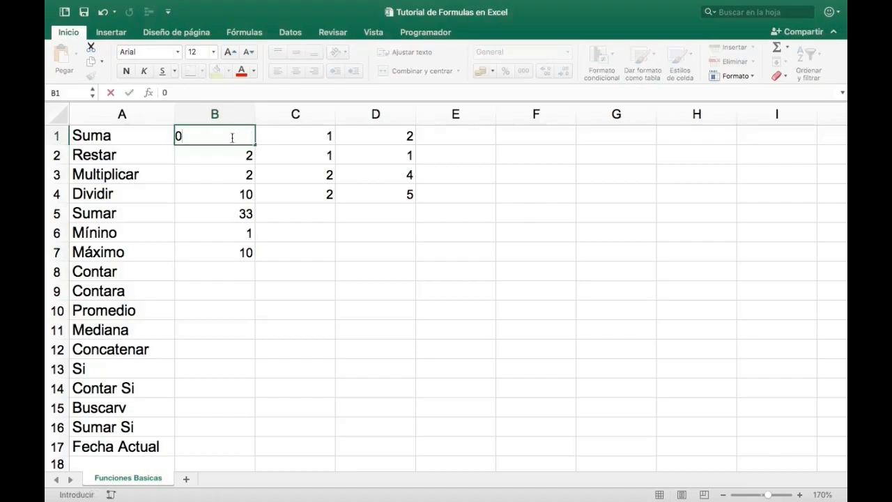
pyautogui.press('Return')
pyautogui.press('Down')
pyautogui.press('Down')
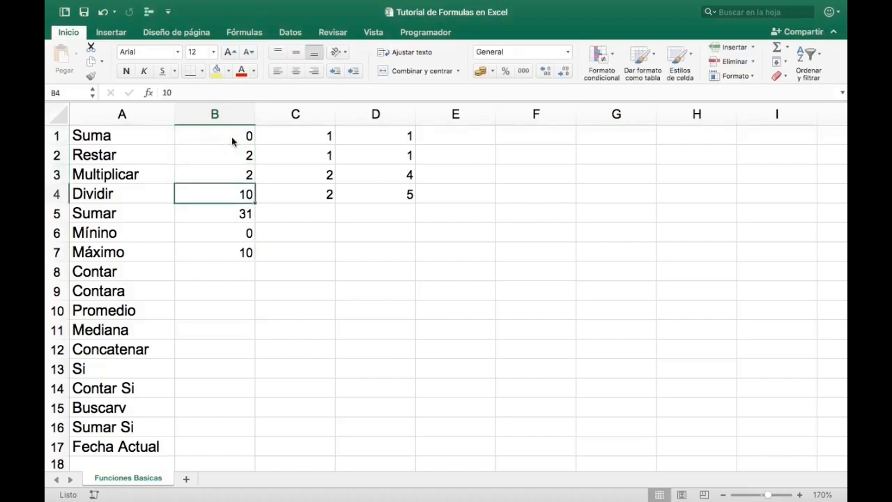
pyautogui.press('Down')
pyautogui.press('Down')
pyautogui.press('Down')
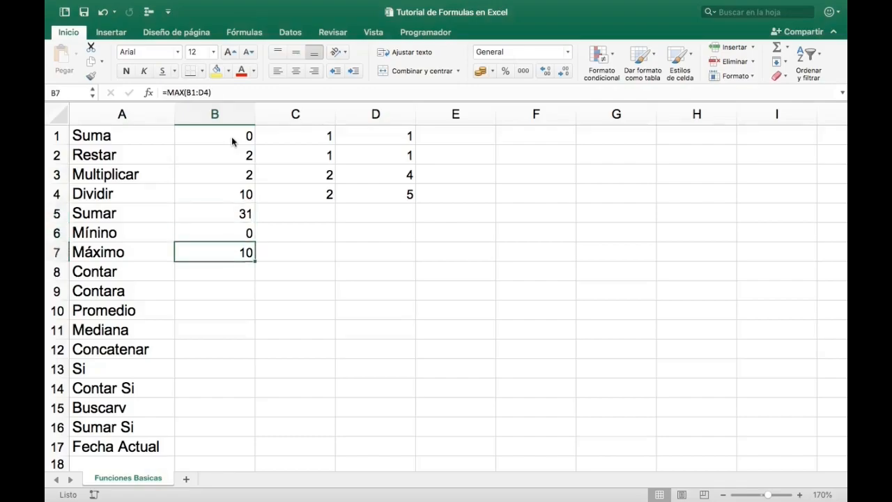
# - Count the numeric cells of the number block in B8 with =CONTAR(B1:D4)
pyautogui.press('Down')
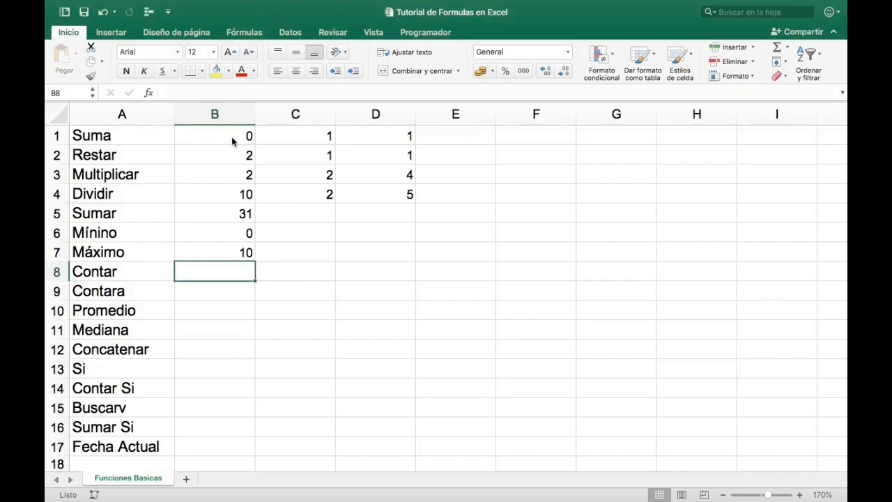
pyautogui.write('=')
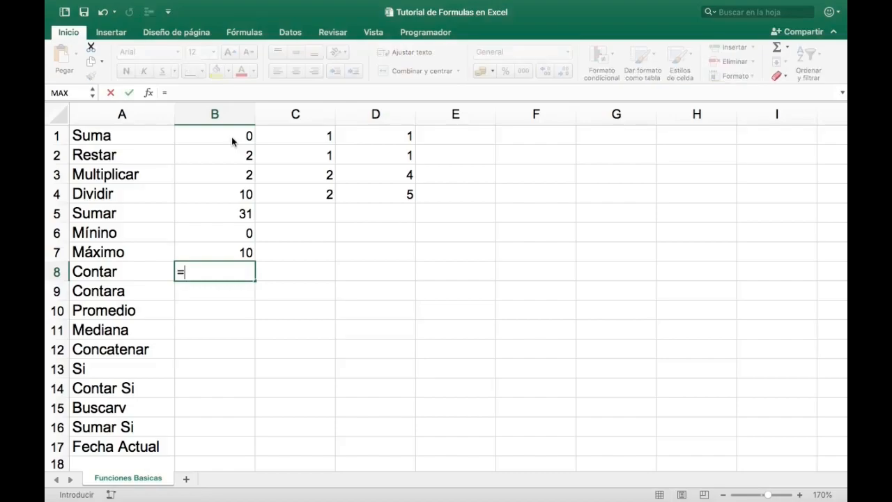
pyautogui.write('conta')
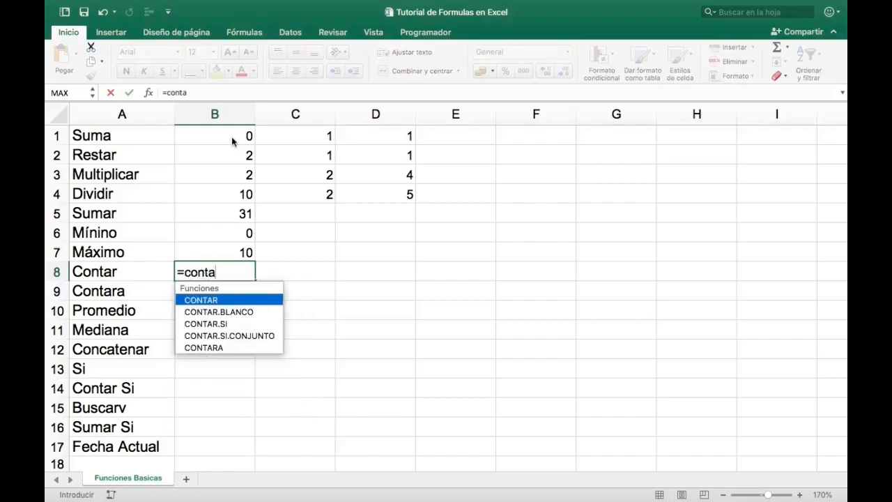
pyautogui.press('Tab')
pyautogui.click(221, 136)
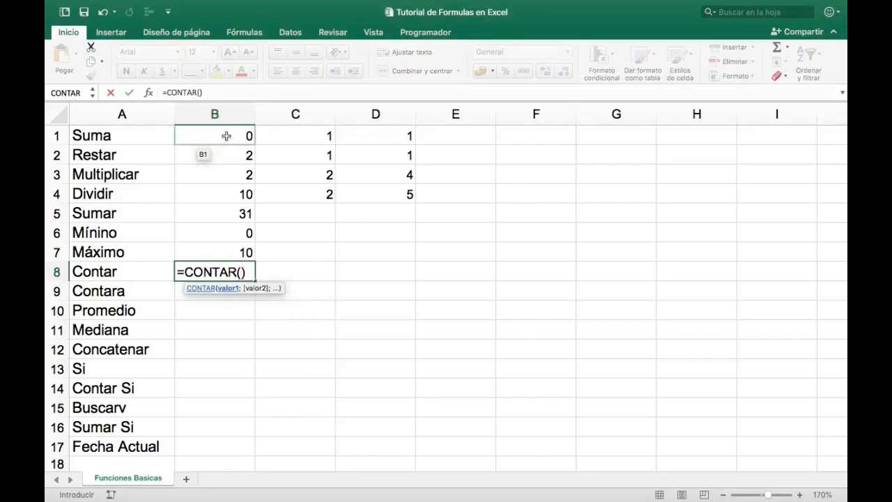
pyautogui.moveTo(225, 135); pyautogui.dragTo(397, 193)
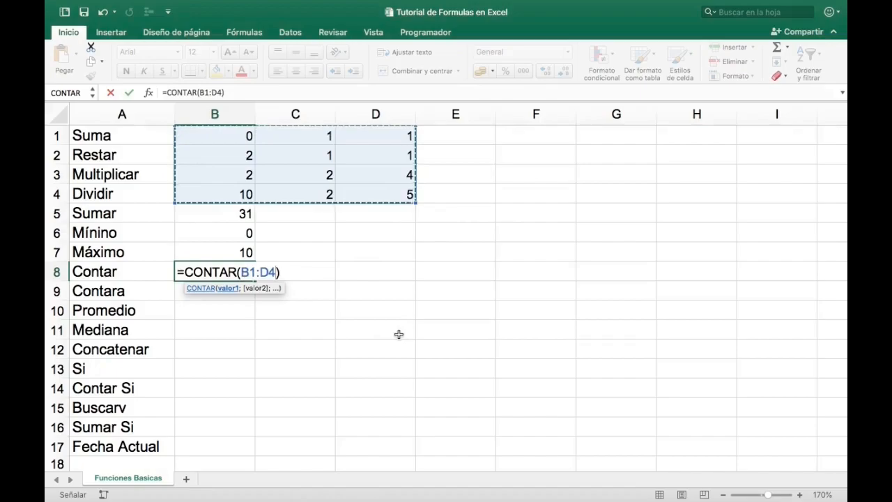
pyautogui.moveTo(232, 134); pyautogui.dragTo(370, 195)
pyautogui.press('Return')
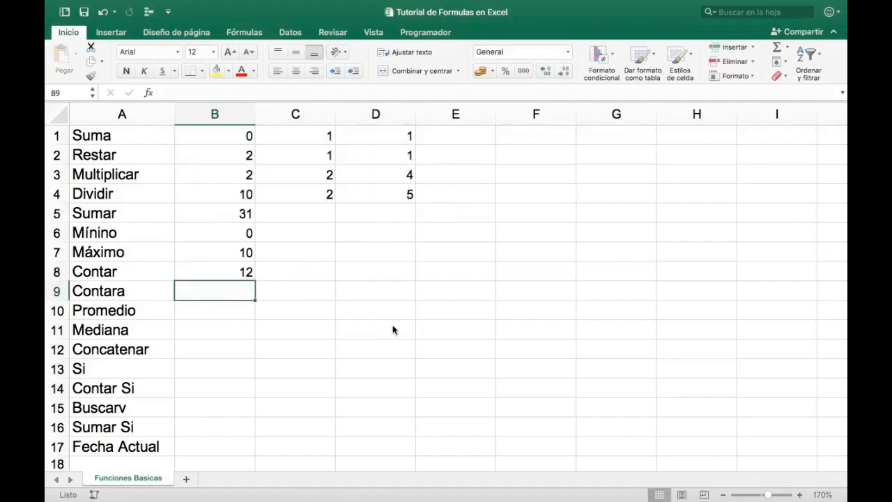
# - Examine the number block B1:D4 and its cell count against the Contar result in B8
pyautogui.press('Up')
pyautogui.press('Down')
pyautogui.moveTo(241, 134); pyautogui.dragTo(372, 195)
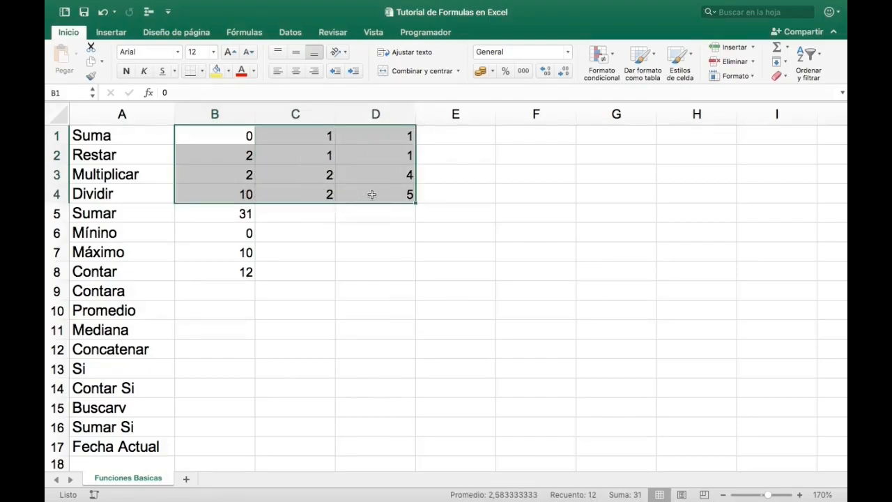
pyautogui.press('Left')
pyautogui.press('Right')
pyautogui.press('Down')
pyautogui.press('Down')
pyautogui.press('Down')
pyautogui.press('Down')
pyautogui.press('Down')
pyautogui.press('Down')
pyautogui.press('Down')
# - Extend the Contar formula's range in B8 to B1:H4
pyautogui.click(137, 272)
pyautogui.click(202, 272)
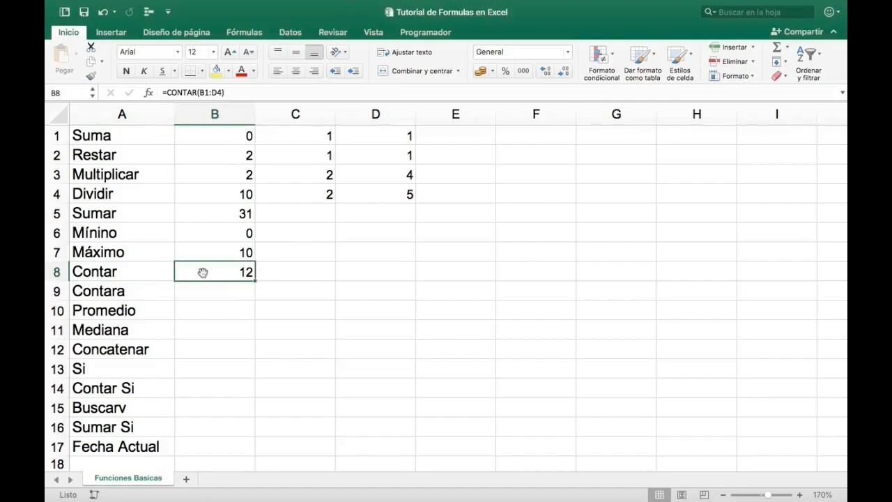
pyautogui.moveTo(223, 92); pyautogui.dragTo(200, 92)
pyautogui.press('BackSpace')
pyautogui.moveTo(216, 136); pyautogui.dragTo(673, 191)
pyautogui.press('Return')
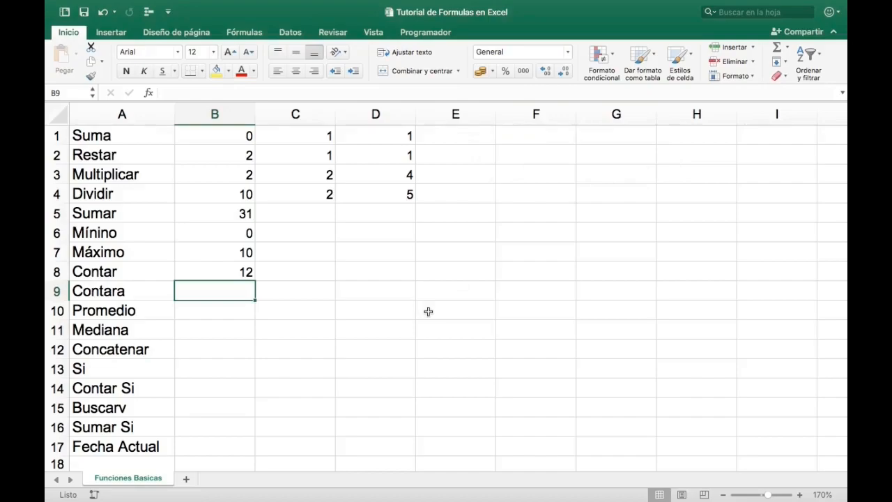
# - Count the non-empty cells in B9 with =CONTARA(B1:G4)
pyautogui.press('Left')
pyautogui.press('Right')
pyautogui.write('=con')
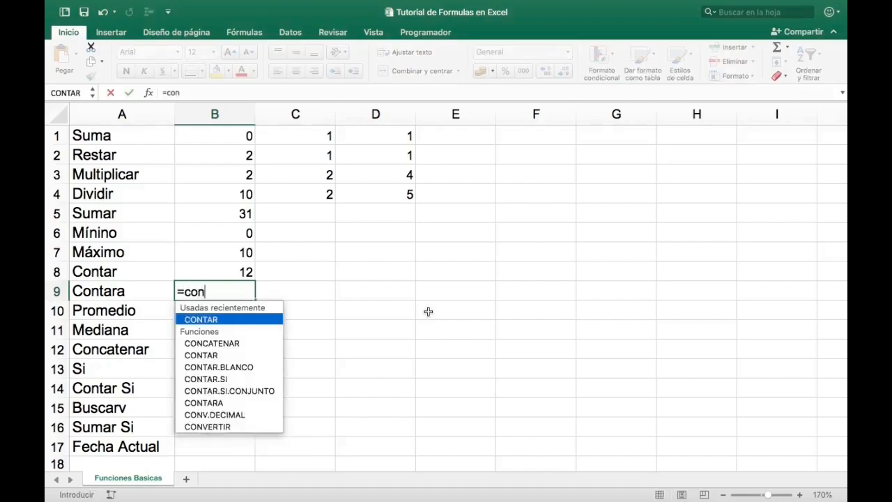
pyautogui.write('tara')
pyautogui.press('Tab')
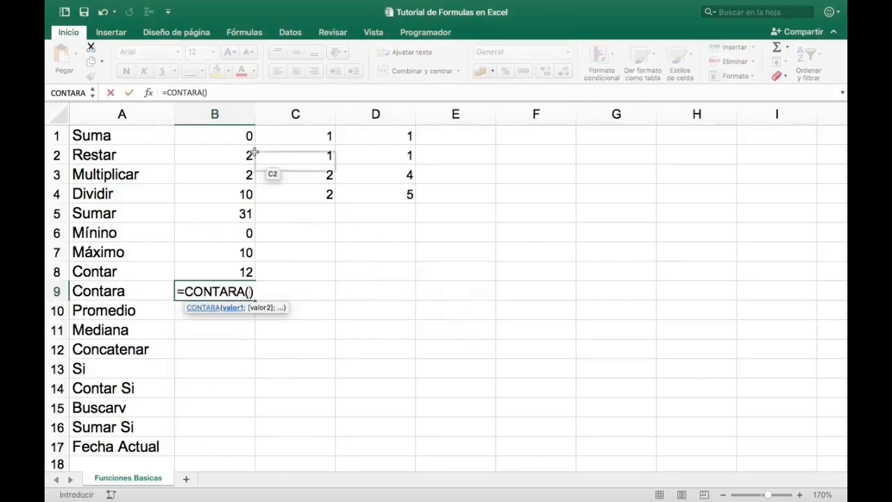
pyautogui.moveTo(236, 136); pyautogui.dragTo(595, 191)
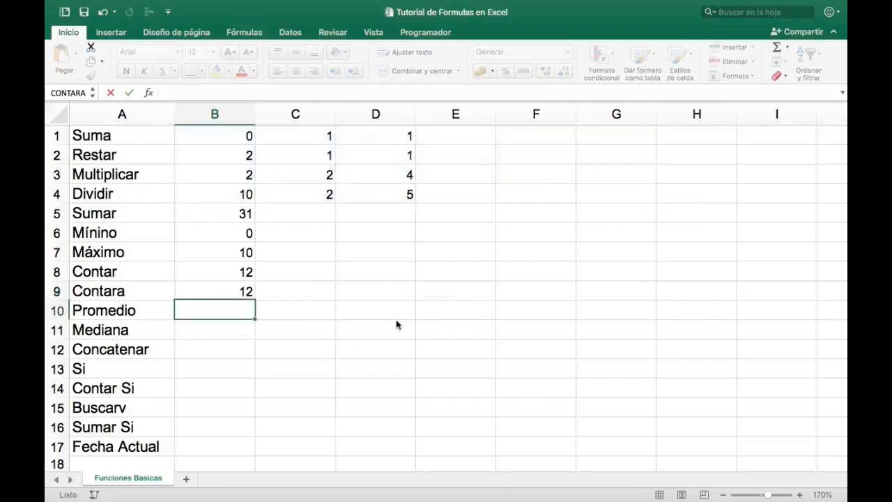
pyautogui.press('Return')
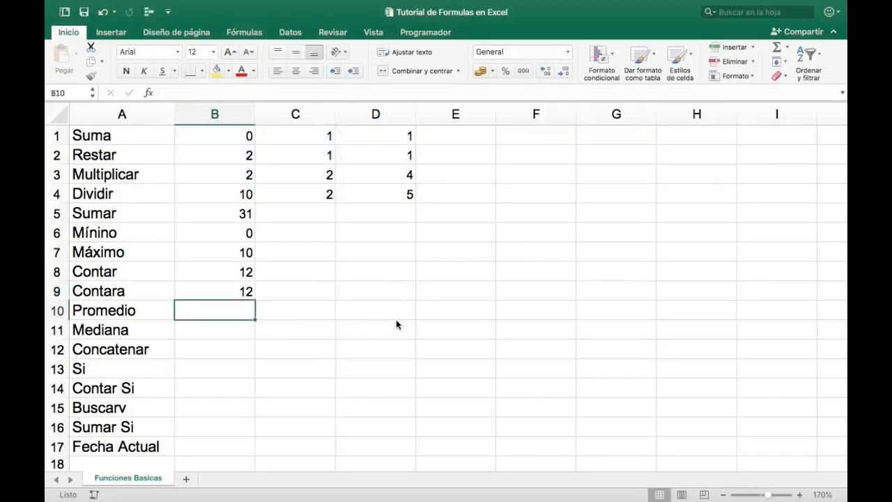
# - Enter a first name as text in E2 and check the Contara and Contar formulas in B9 and B8
pyautogui.click(213, 287)
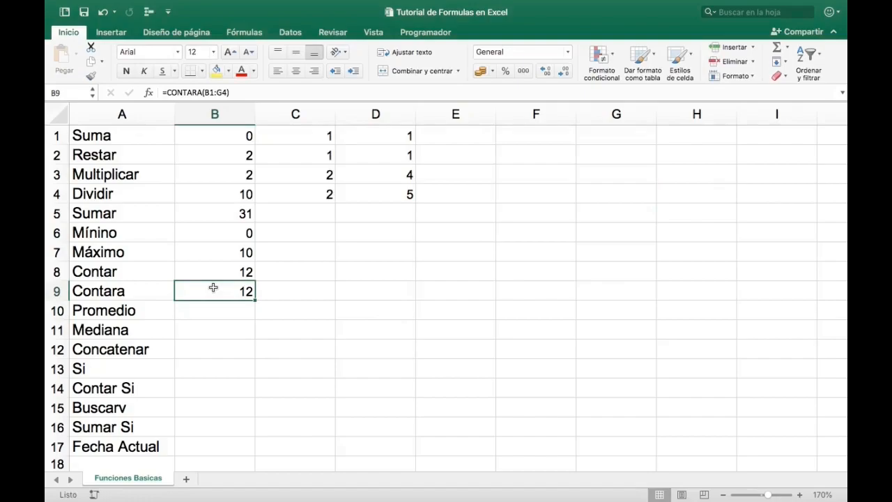
pyautogui.click(440, 162)
pyautogui.write('Ma')
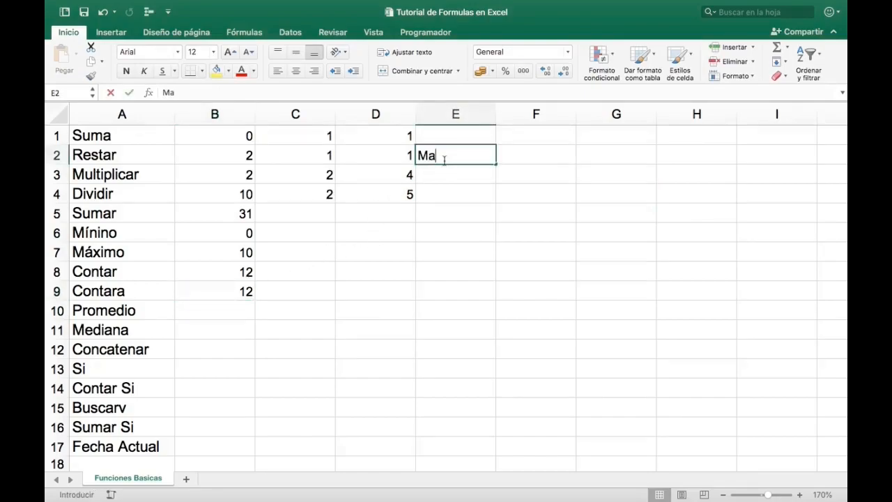
pyautogui.write('teo')
pyautogui.press('Return')
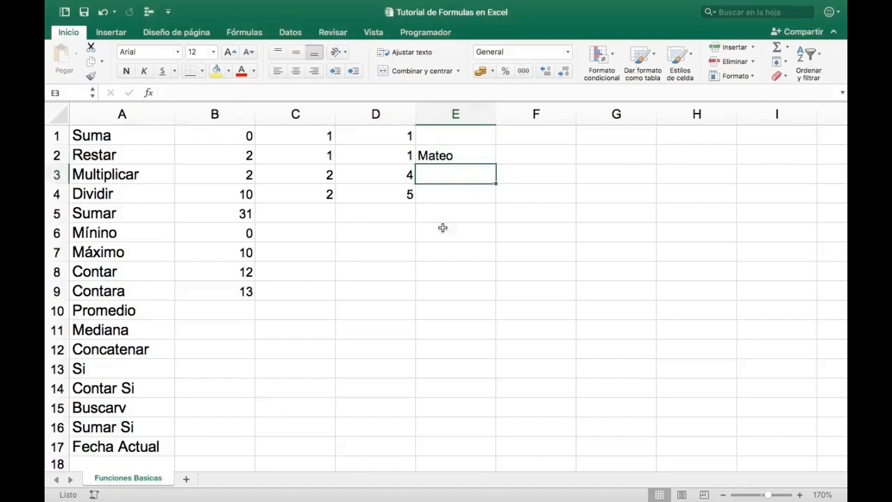
pyautogui.click(210, 293)
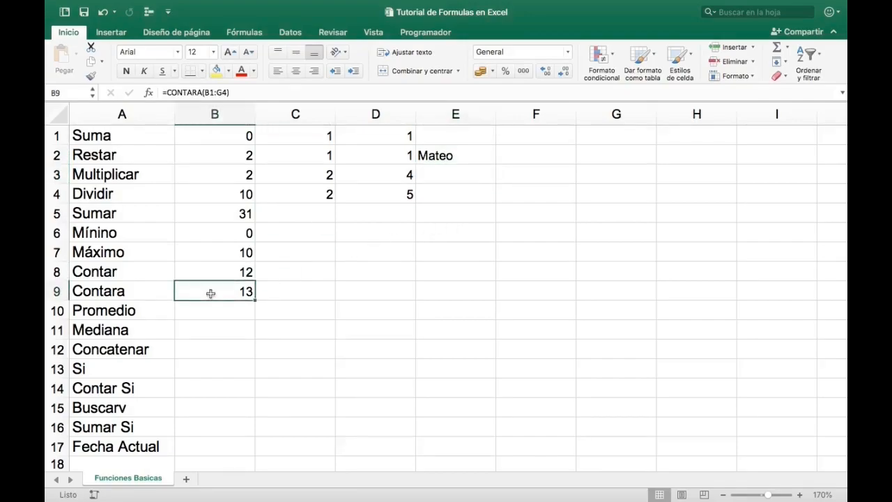
pyautogui.click(218, 269)
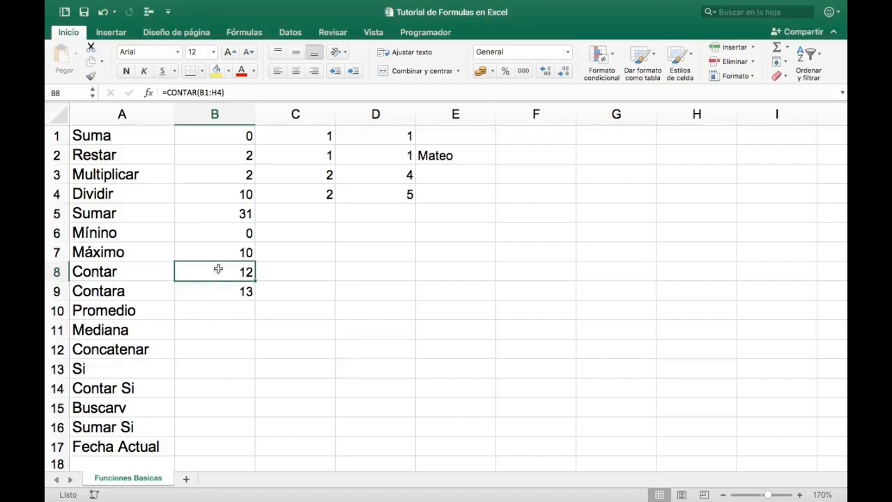
# - Enter the text America in F2 and check the Contara formula in B9
pyautogui.click(453, 149)
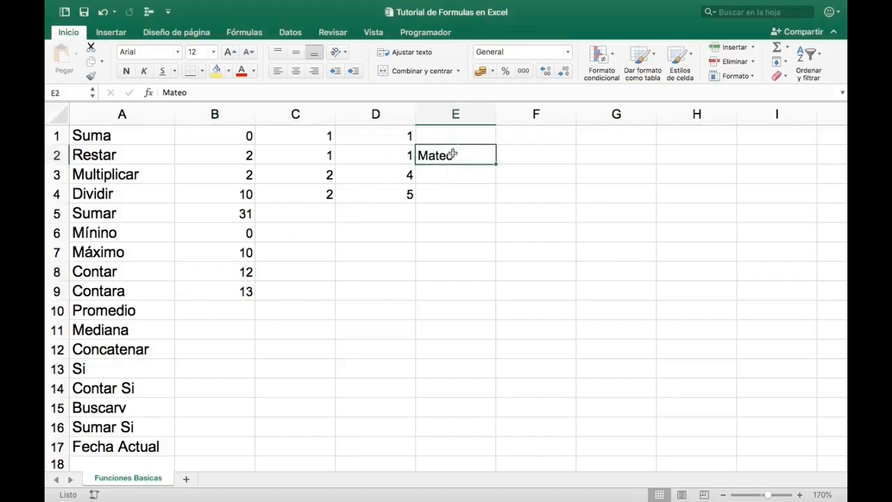
pyautogui.press('Right')
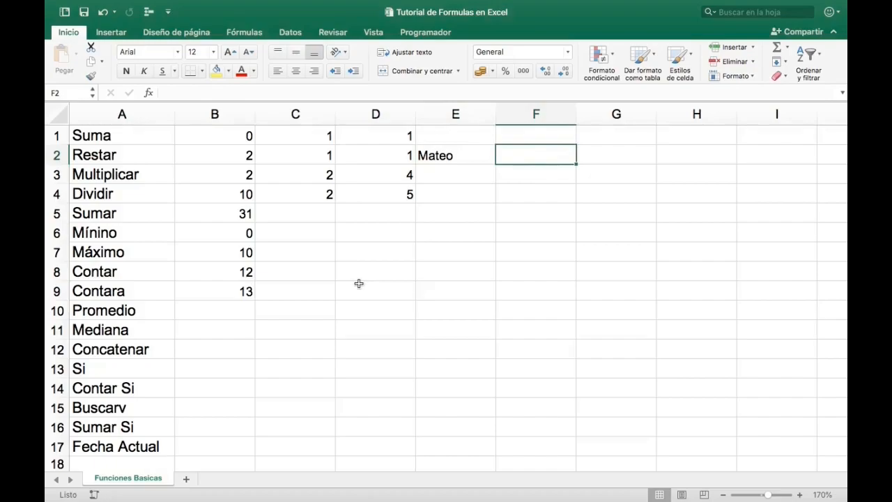
pyautogui.write('Amer')
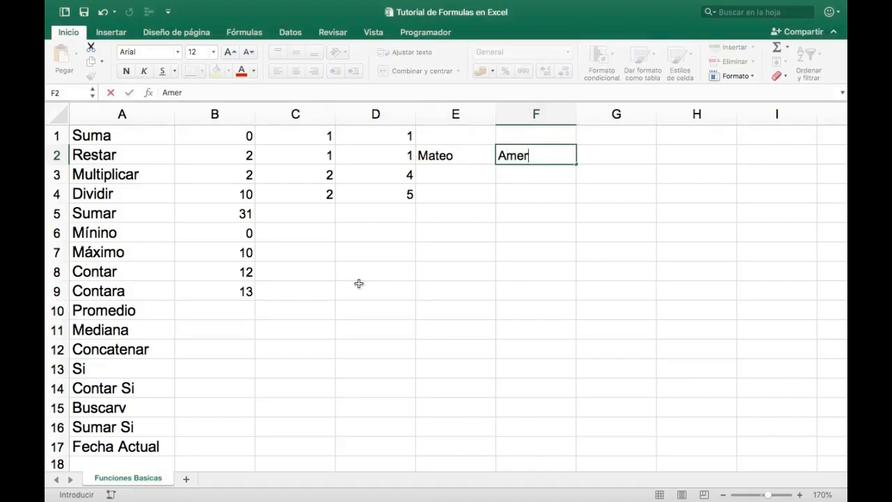
pyautogui.write('ica')
pyautogui.press('Return')
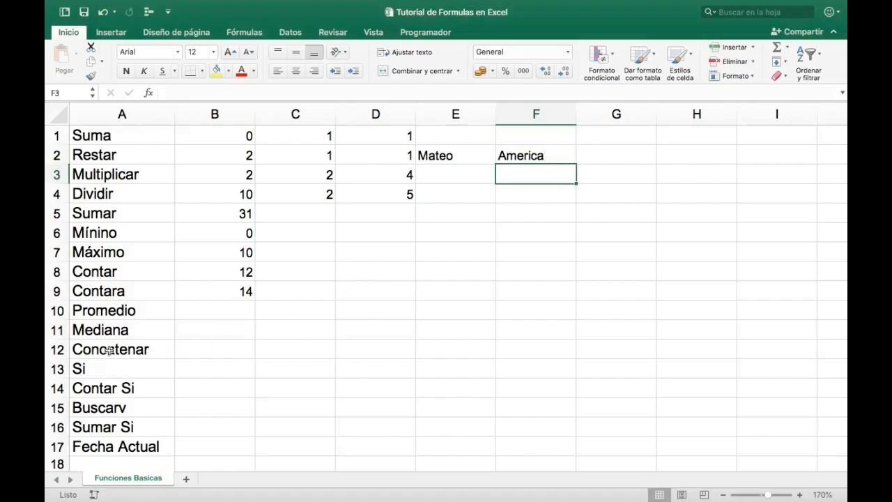
pyautogui.click(230, 295)
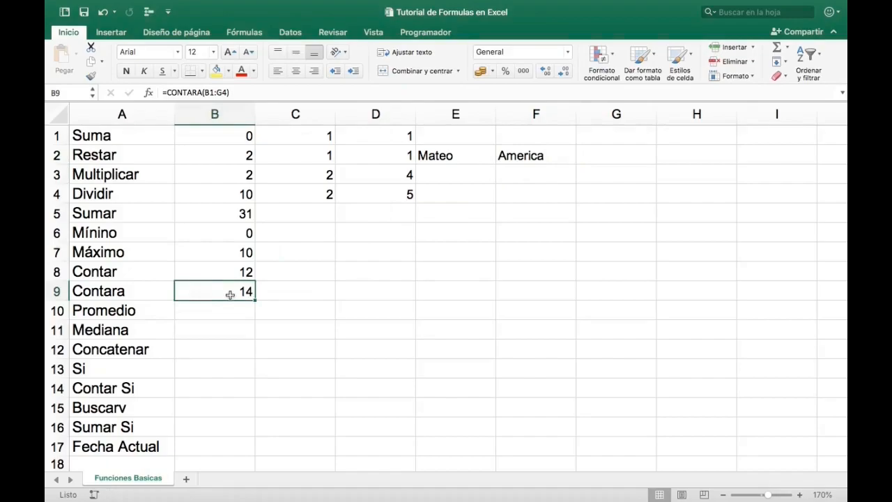
# - Fill D10:G10 in the Promedio row with the values 10000, 1500, 2500 and 3000
pyautogui.press('Down')
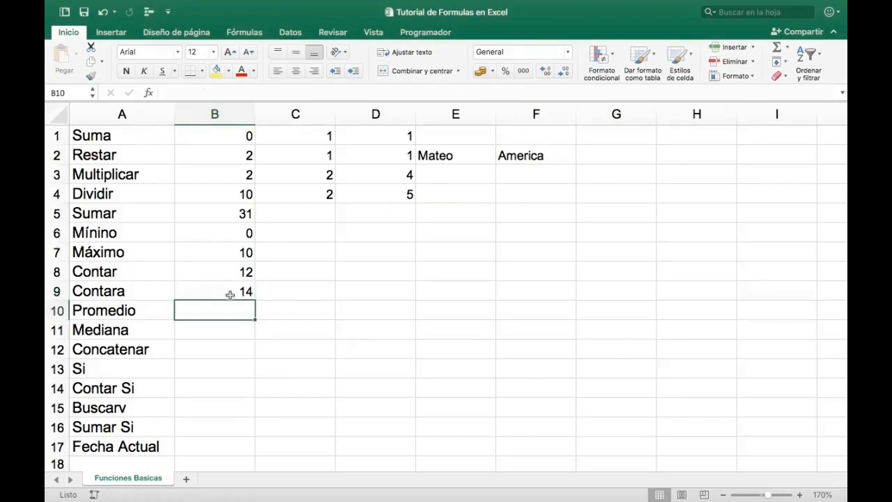
pyautogui.press('Right')
pyautogui.press('Right')
pyautogui.write('10000')
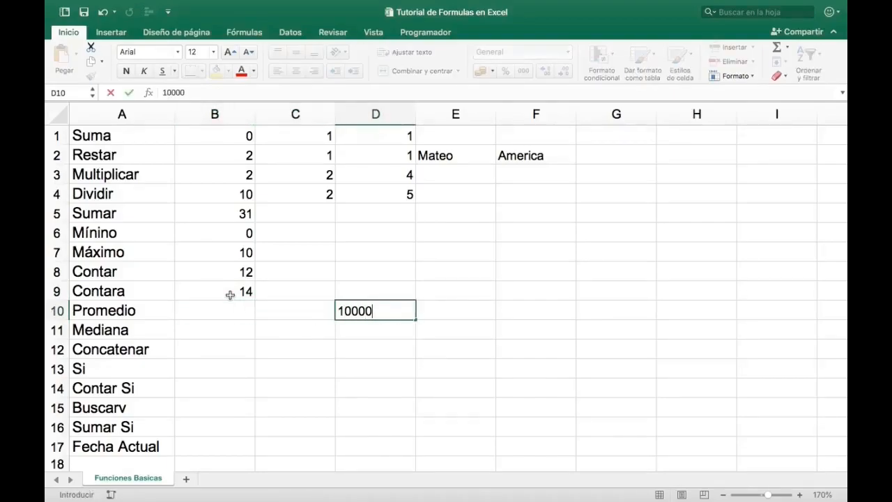
pyautogui.press('Right')
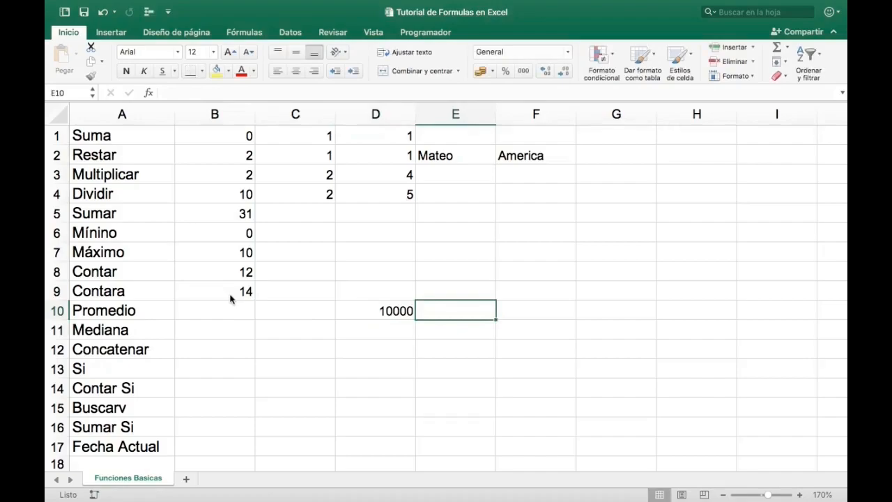
pyautogui.write('1500')
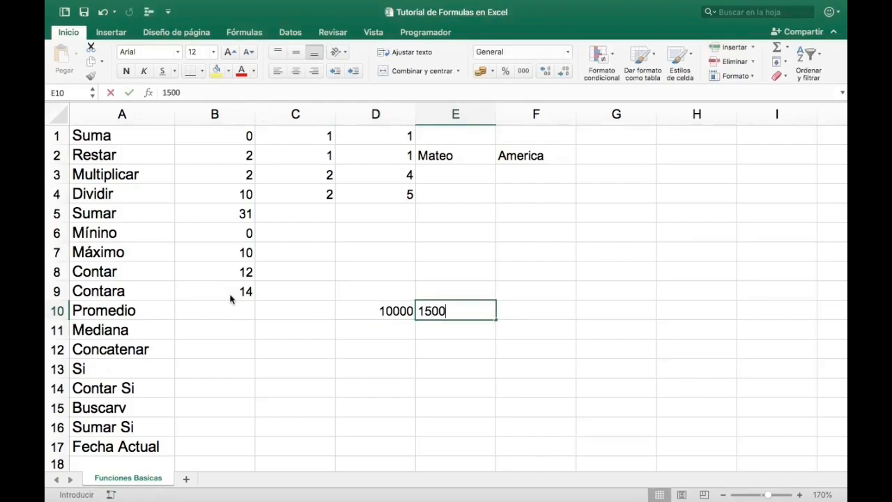
pyautogui.press('Right')
pyautogui.write('2500')
pyautogui.press('Right')
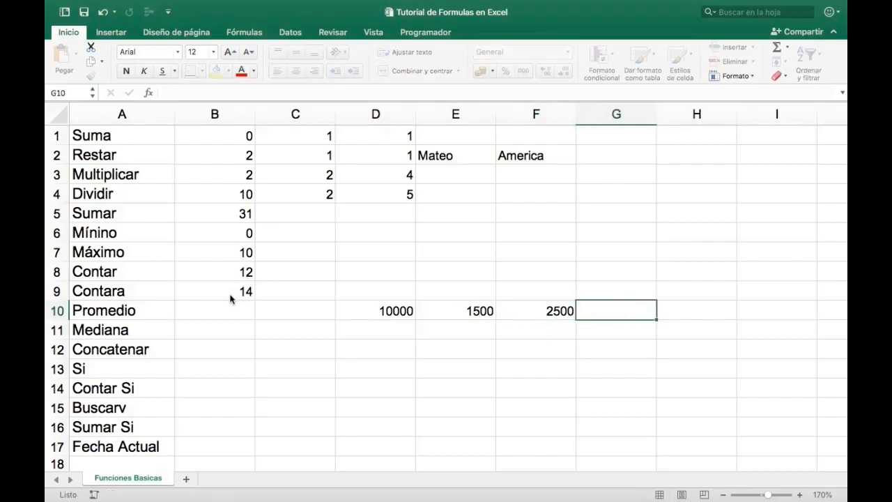
pyautogui.write('3000')
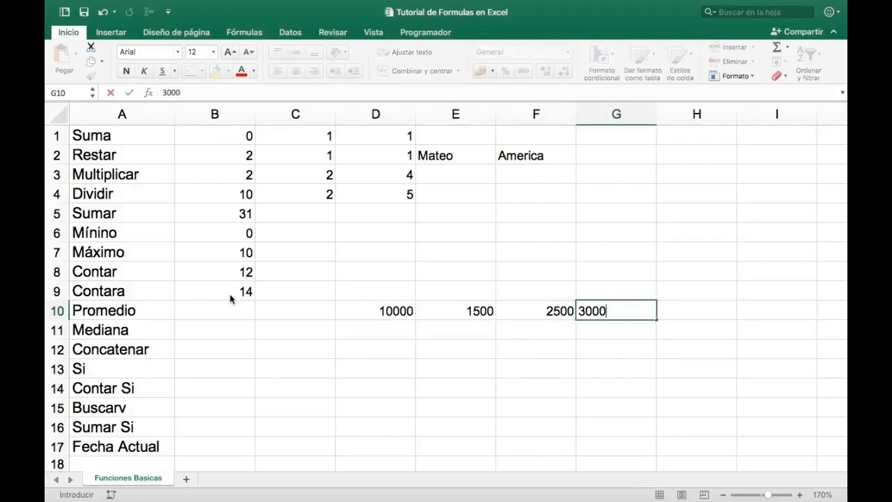
# - Format the values in D10:G10 as accounting amounts with the $ symbol and no decimals
pyautogui.press('Left')
pyautogui.press('Left')
pyautogui.press('Left')
pyautogui.hotkey('shift', 'Right')
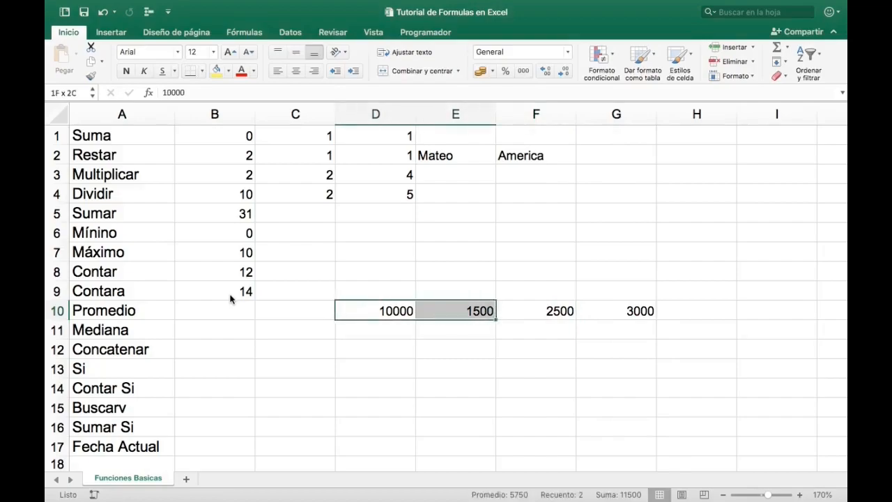
pyautogui.hotkey('shift', 'Right')
pyautogui.hotkey('shift', 'Right')
pyautogui.hotkey('shift', 'Right')
pyautogui.hotkey('shift', 'Left')
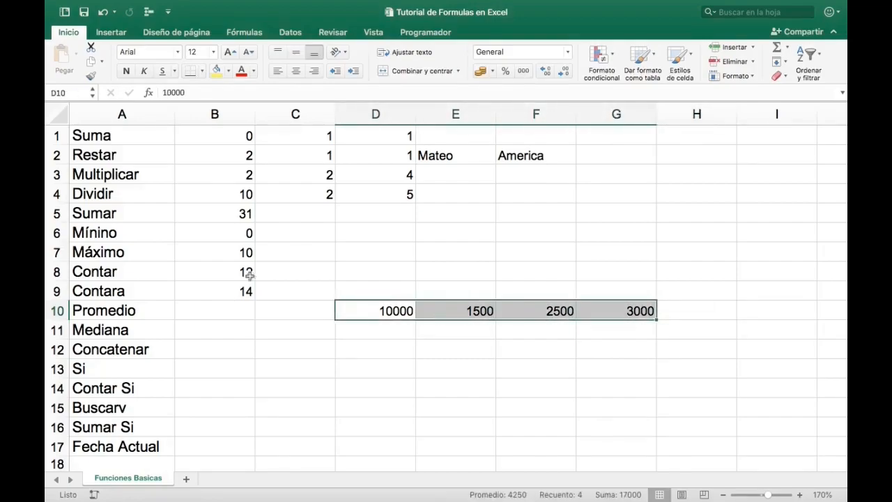
pyautogui.click(493, 74)
pyautogui.click(522, 146)
pyautogui.click(566, 73)
pyautogui.click(565, 72)
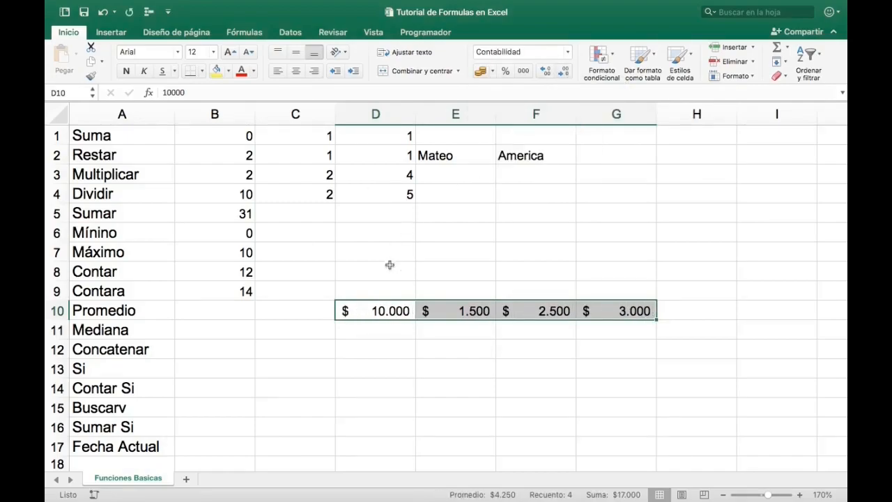
# - Calculate the average of D10:G10 in B10 with the PROMEDIO function and check the formula
pyautogui.click(378, 315)
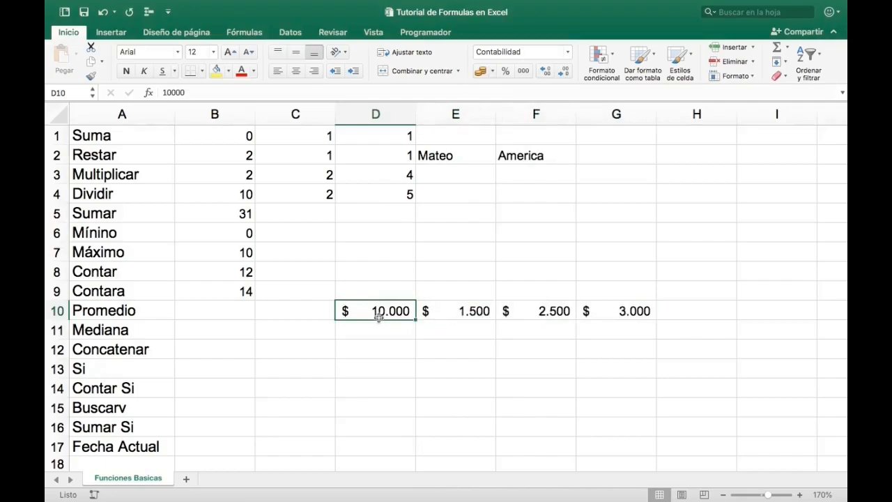
pyautogui.press('Left')
pyautogui.press('Left')
pyautogui.write('=')
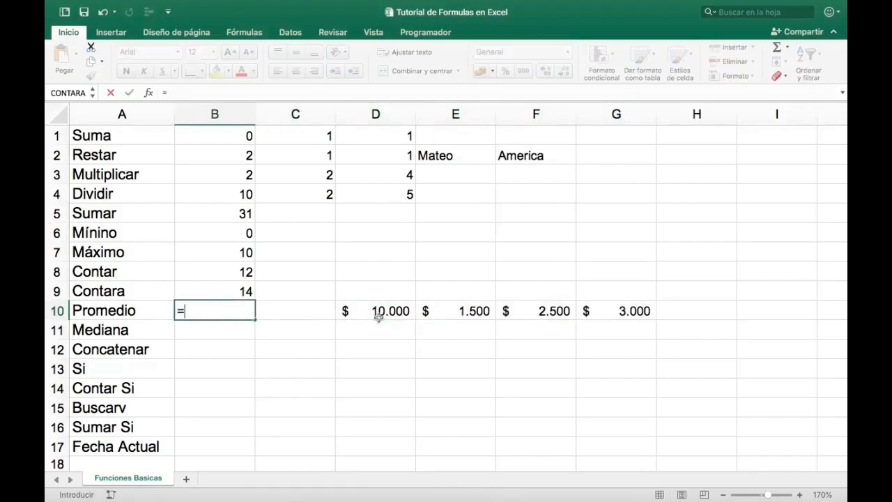
pyautogui.write('promed')
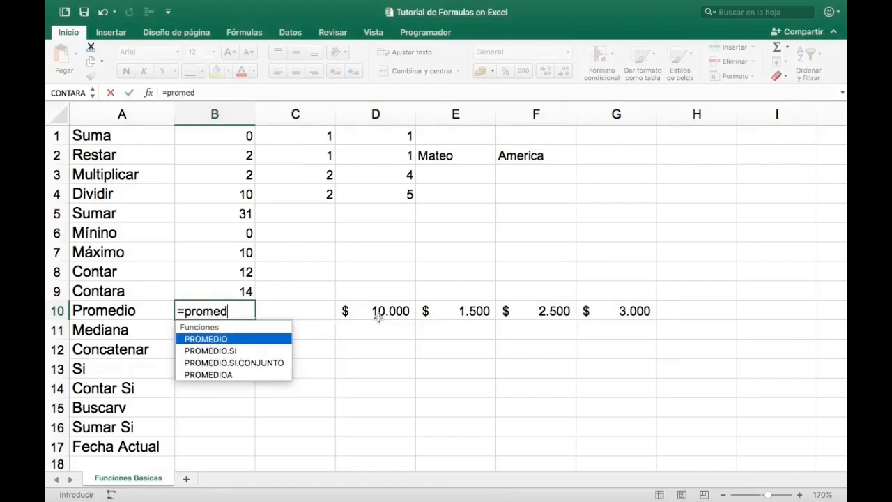
pyautogui.press('Tab')
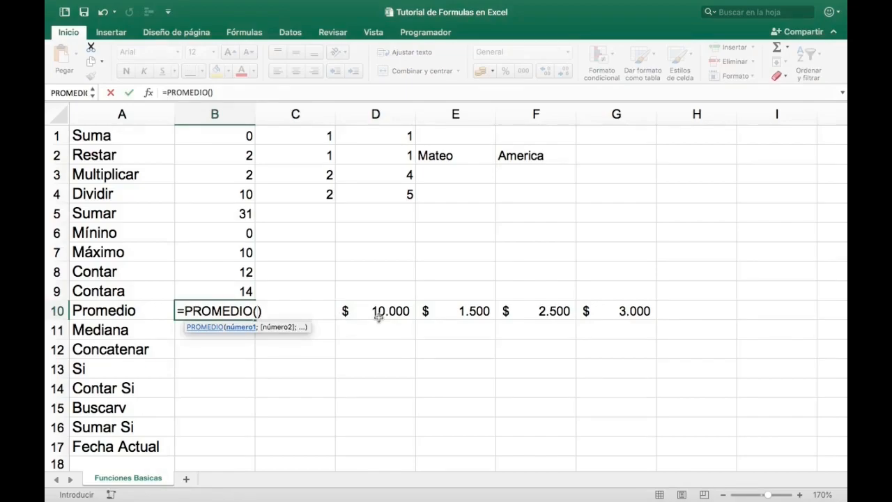
pyautogui.moveTo(393, 310); pyautogui.dragTo(600, 314)
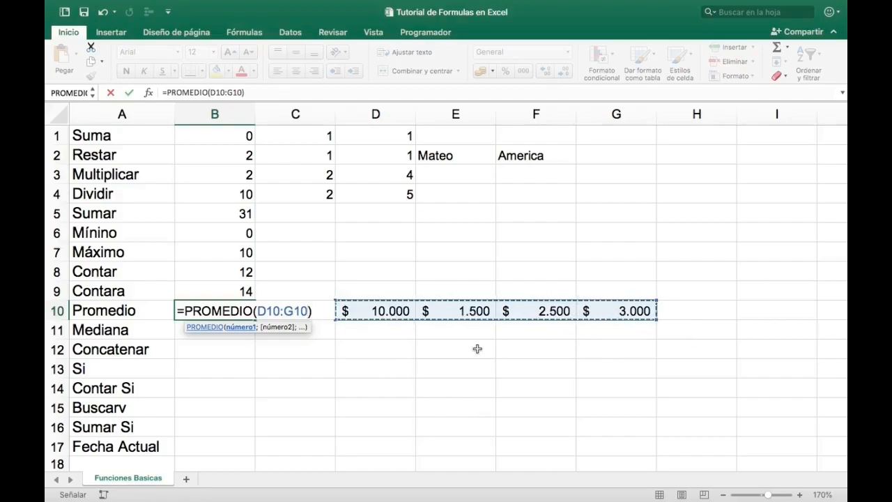
pyautogui.press('Return')
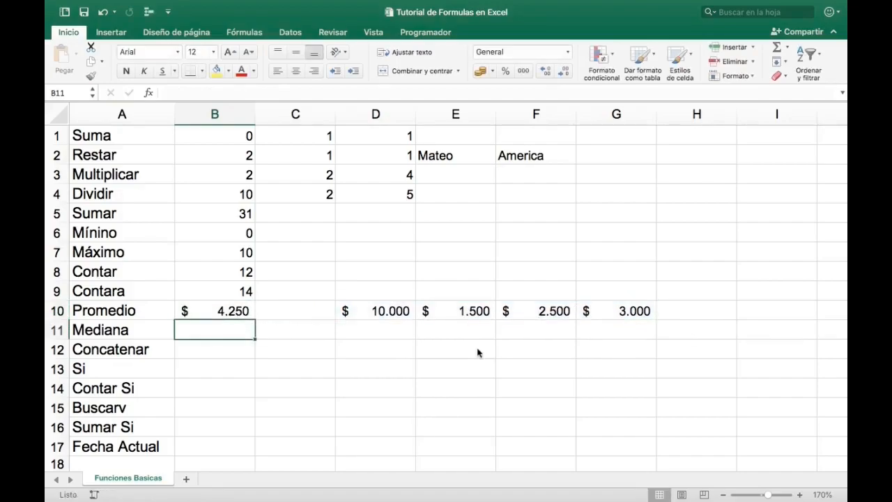
pyautogui.press('Up')
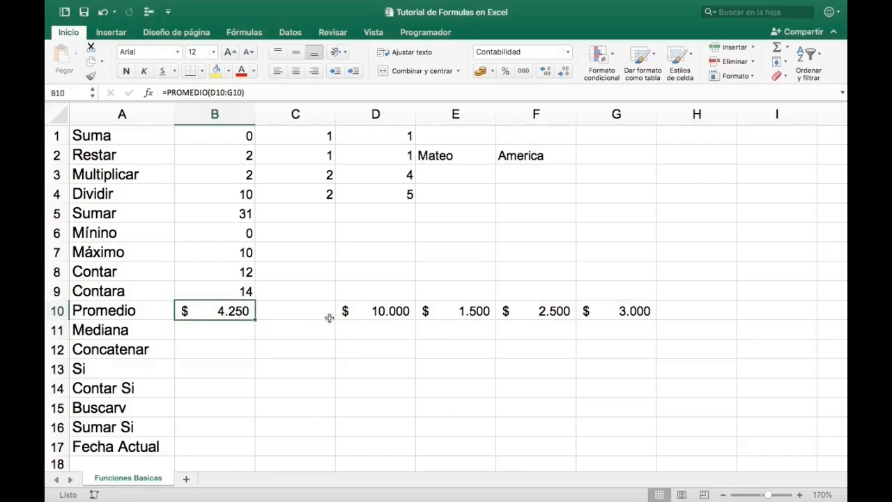
pyautogui.click(387, 310)
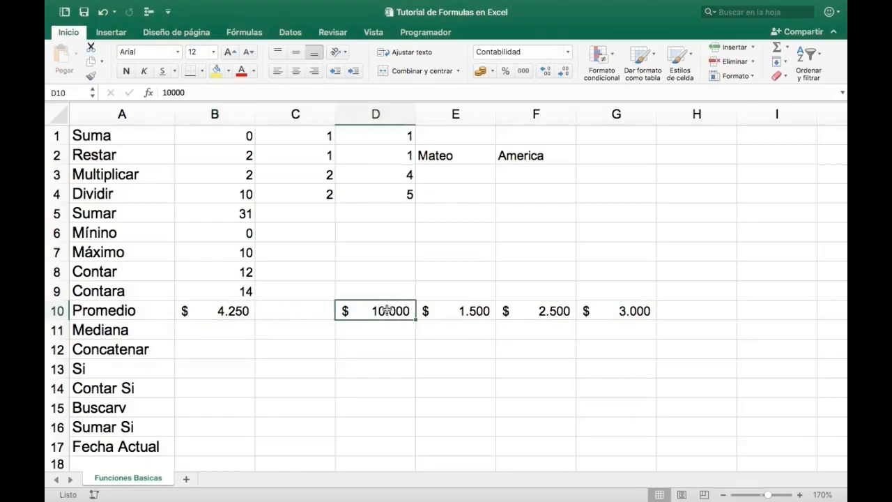
# - Calculate the median of D10:G10 in B11 with the MEDIANA function and check the formula
pyautogui.press('Left')
pyautogui.press('Left')
pyautogui.press('Down')
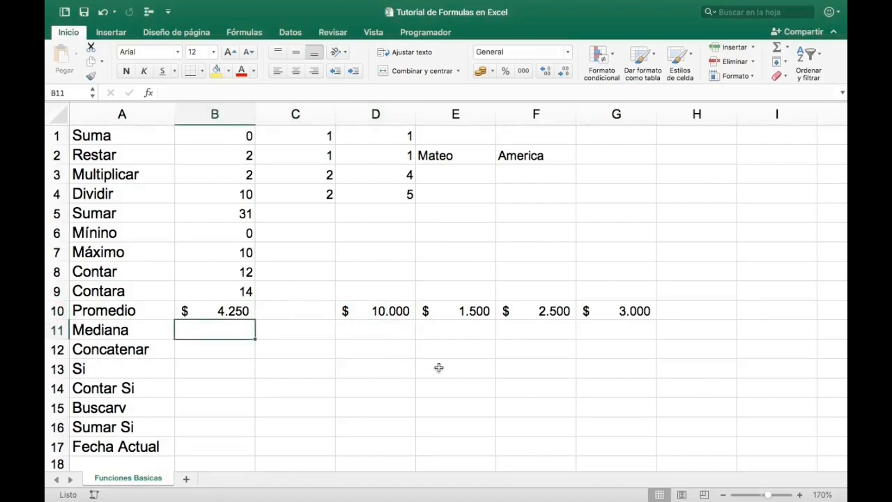
pyautogui.write('=median')
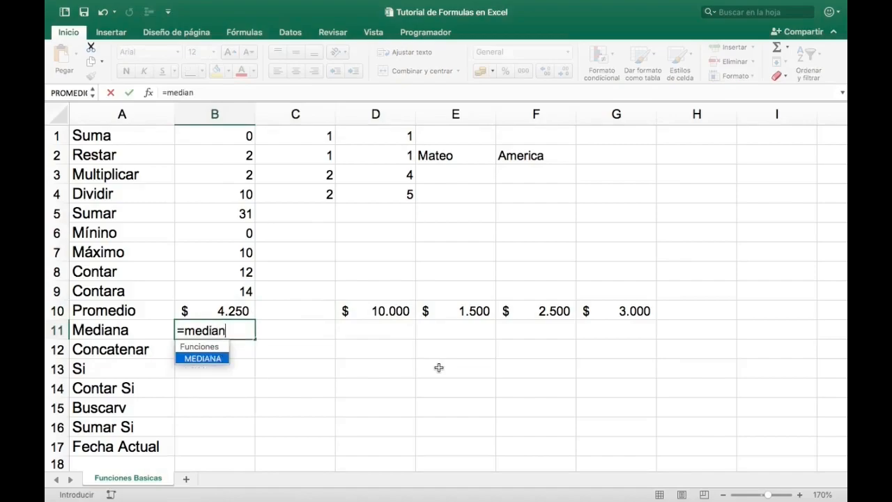
pyautogui.press('Tab')
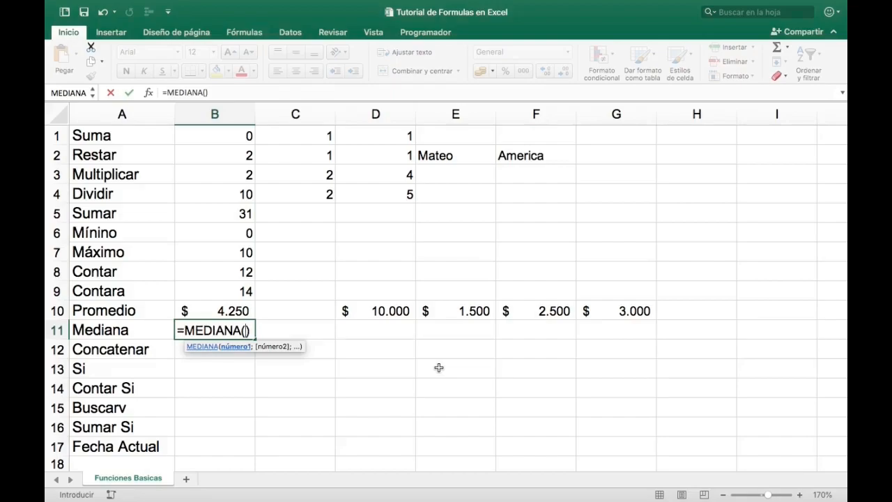
pyautogui.moveTo(390, 311); pyautogui.dragTo(599, 311)
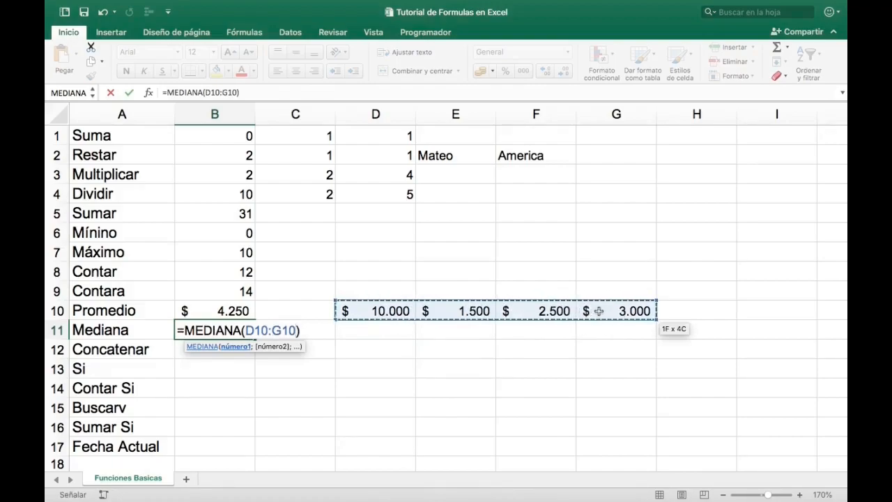
pyautogui.press('Return')
pyautogui.press('Up')
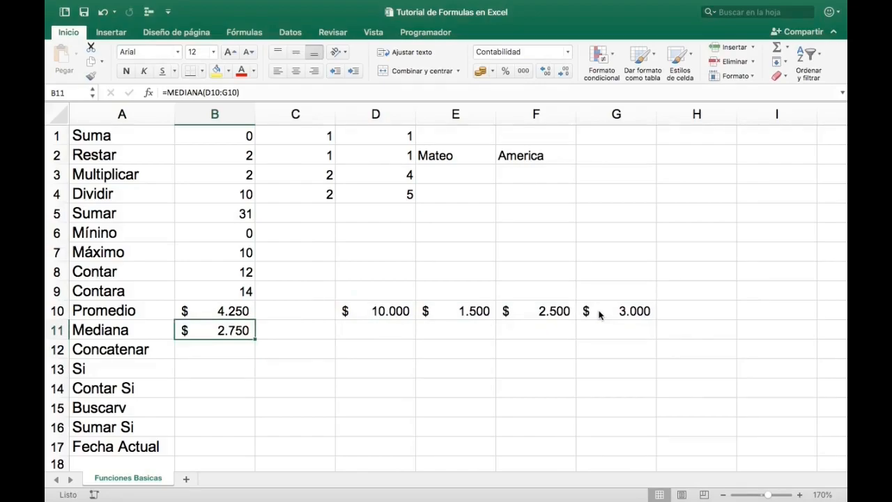
# - Add the value 3000 in H10 at the end of the Promedio row's amounts
pyautogui.press('Up')
pyautogui.press('Right')
pyautogui.press('Right')
pyautogui.press('Right')
pyautogui.press('Right')
pyautogui.press('Right')
pyautogui.press('Right')
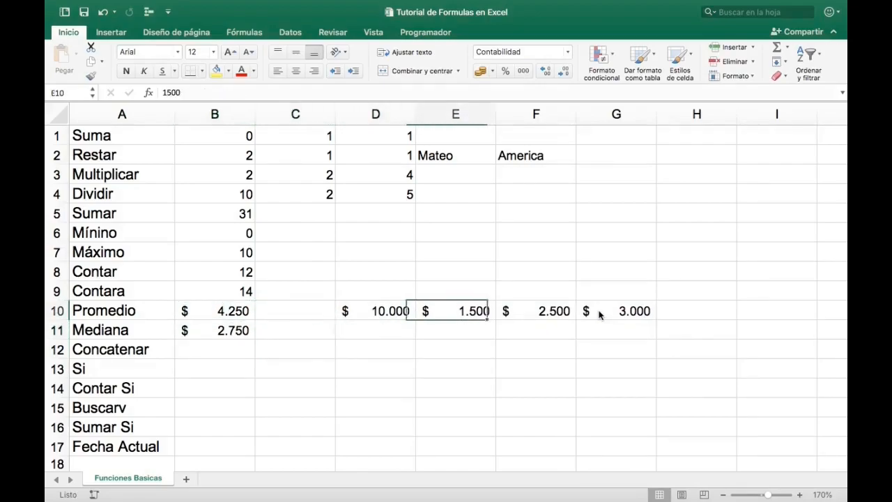
pyautogui.write('3000')
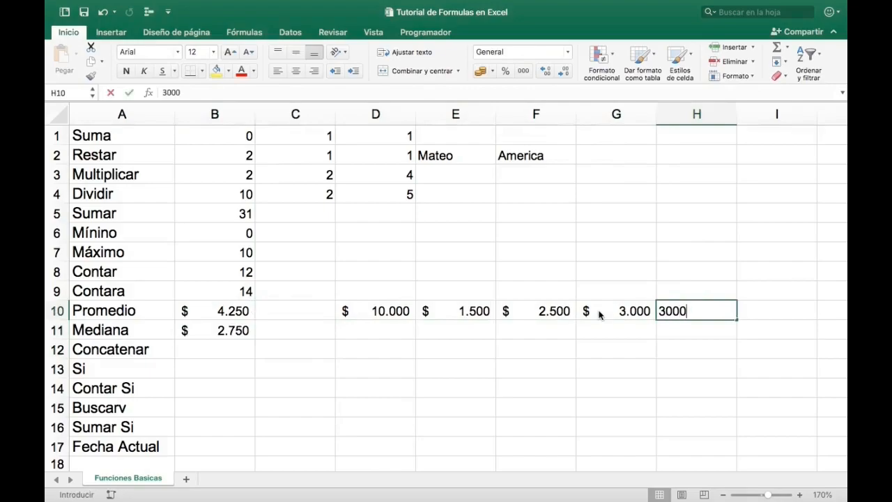
pyautogui.press('Left')
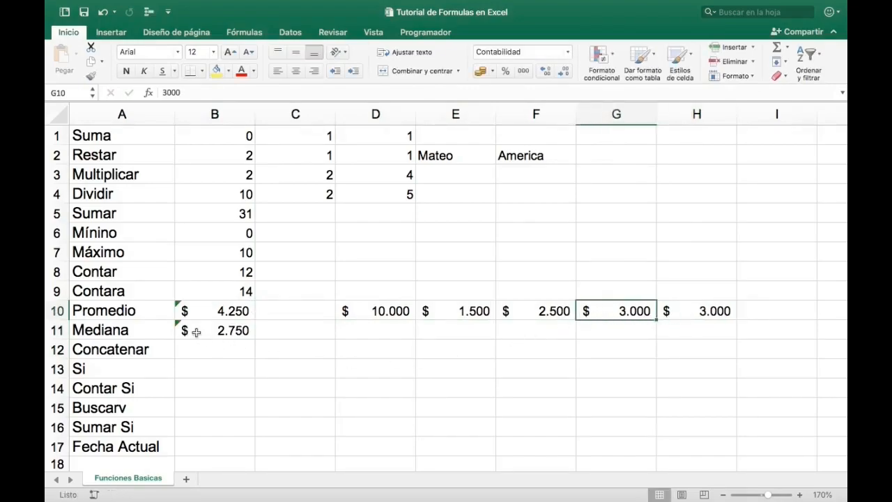
# - Update the Mediana formula in B11 through its error options so that it includes the adjacent cell H10
pyautogui.click(182, 328)
pyautogui.click(162, 327)
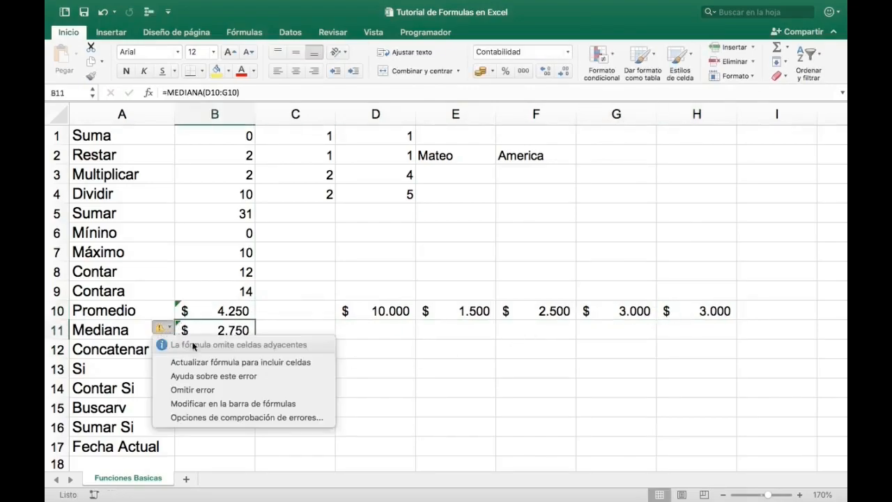
pyautogui.click(323, 355)
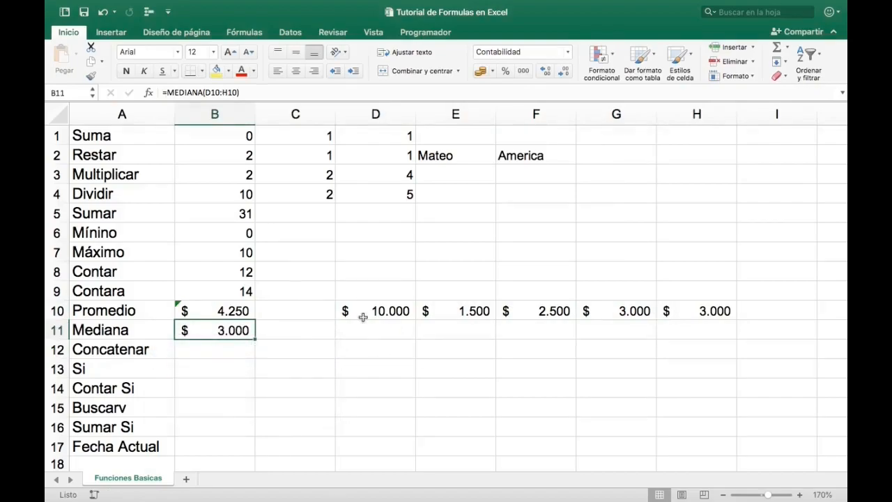
# - Compare the Promedio formula in B10 and the Mediana result in B11 with the amounts in D10:H10
pyautogui.click(226, 311)
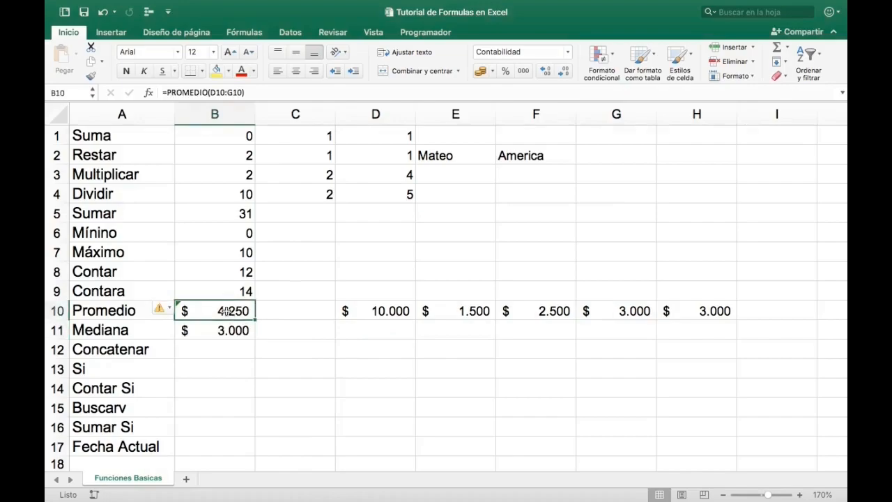
pyautogui.moveTo(391, 311); pyautogui.dragTo(685, 309)
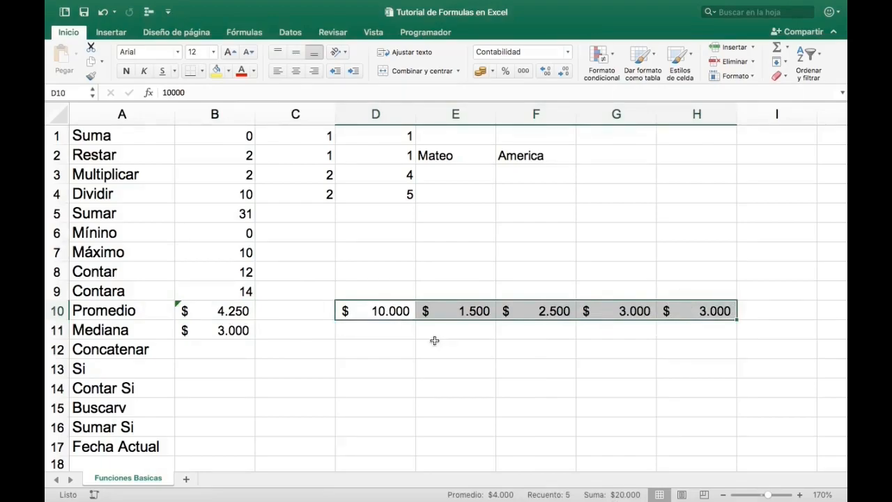
pyautogui.click(232, 332)
# - Enter the text Feliz in D12 and Dia in E12 of the Concatenar row
pyautogui.press('Return')
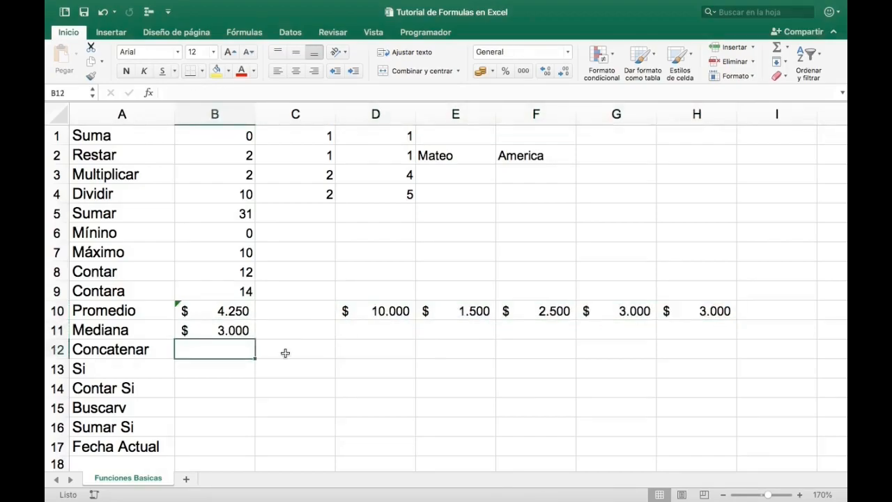
pyautogui.press('Right')
pyautogui.press('Right')
pyautogui.write('Feliz')
pyautogui.press('Tab')
pyautogui.write('Dia')
pyautogui.press('Return')
# - Join the texts of D12 and E12 in B12 with the CONCATENAR function and check the formula
pyautogui.press('Left')
pyautogui.press('Left')
pyautogui.press('Up')
pyautogui.press('Left')
pyautogui.write('=')
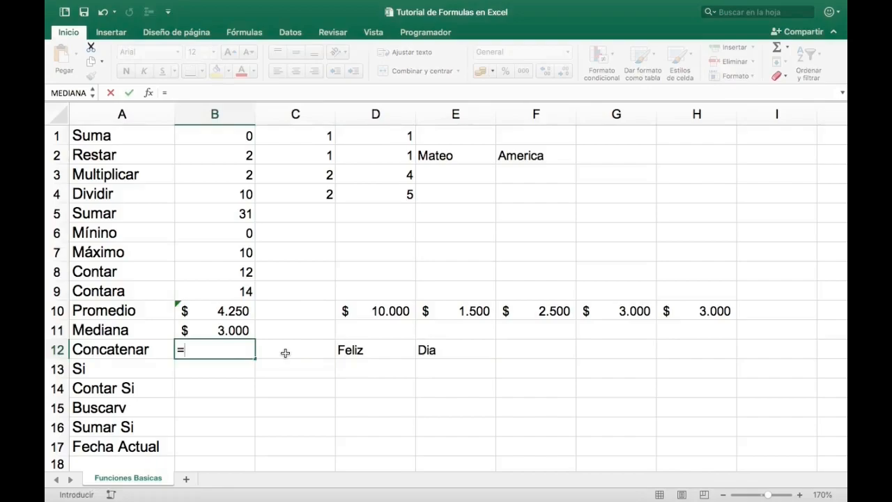
pyautogui.write('conca')
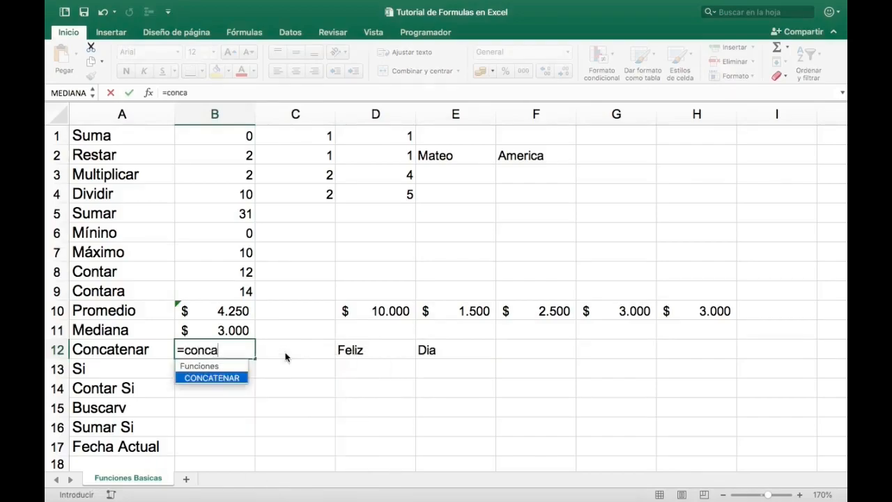
pyautogui.press('Tab')
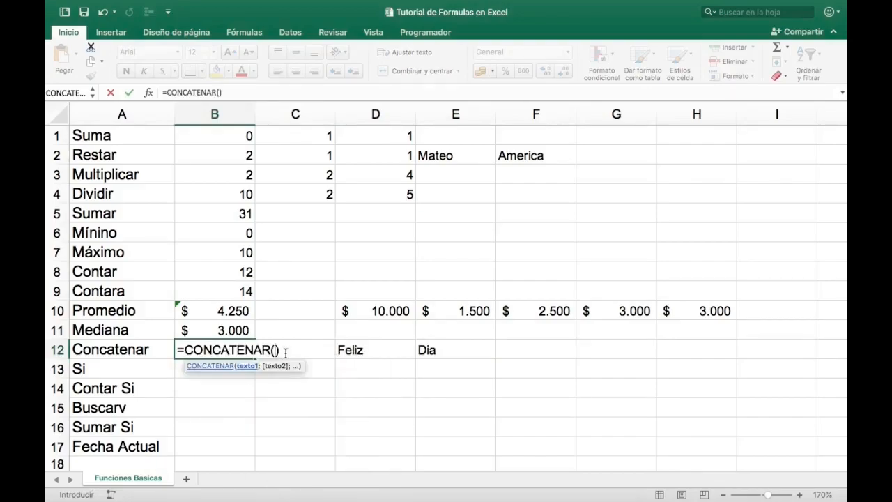
pyautogui.click(392, 349)
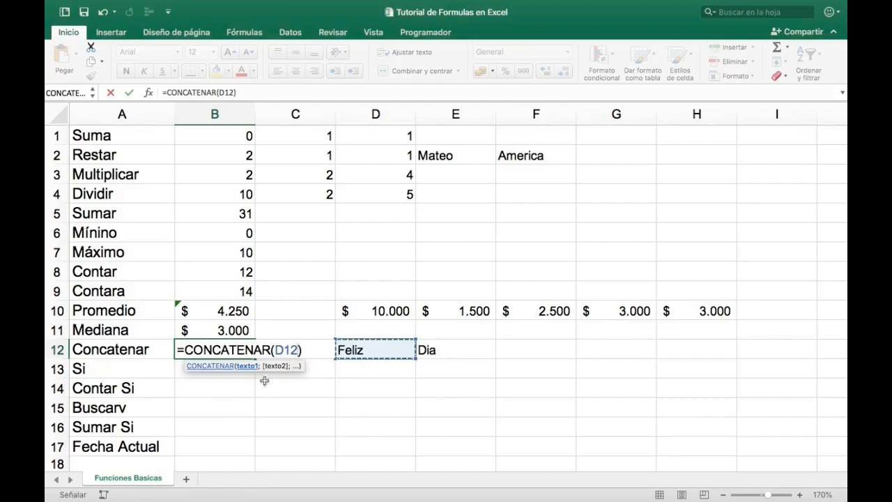
pyautogui.write(';')
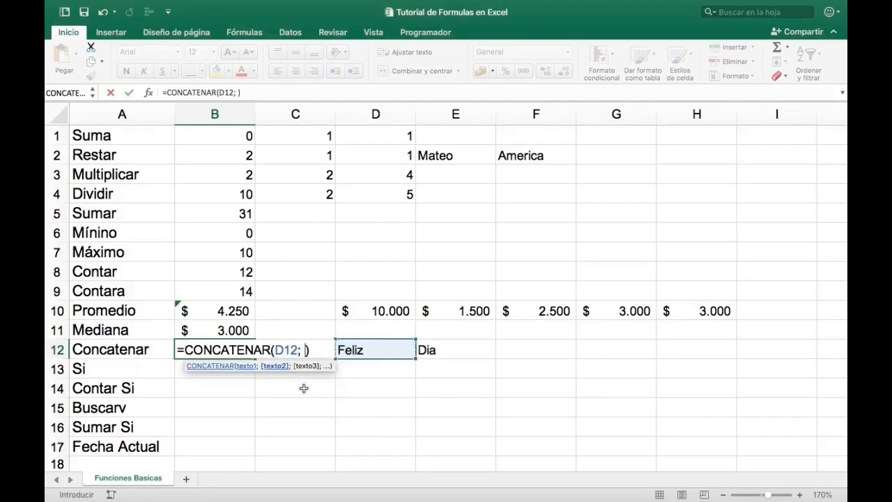
pyautogui.click(444, 340)
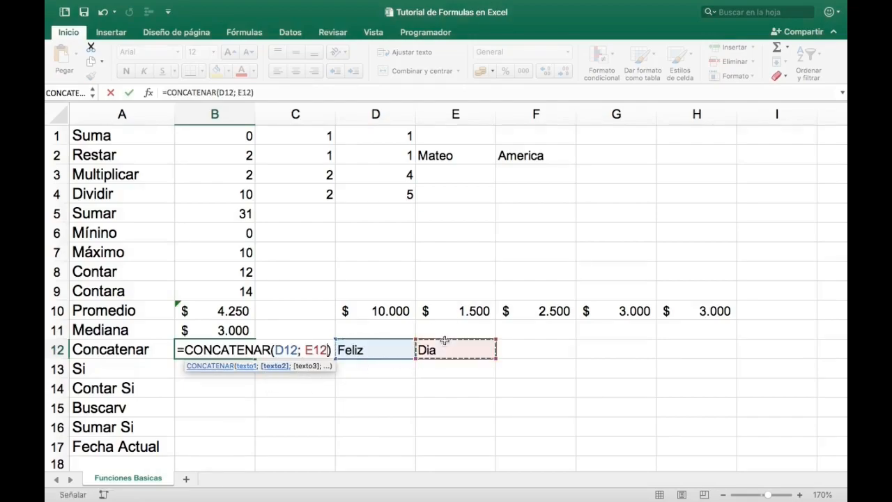
pyautogui.press('Return')
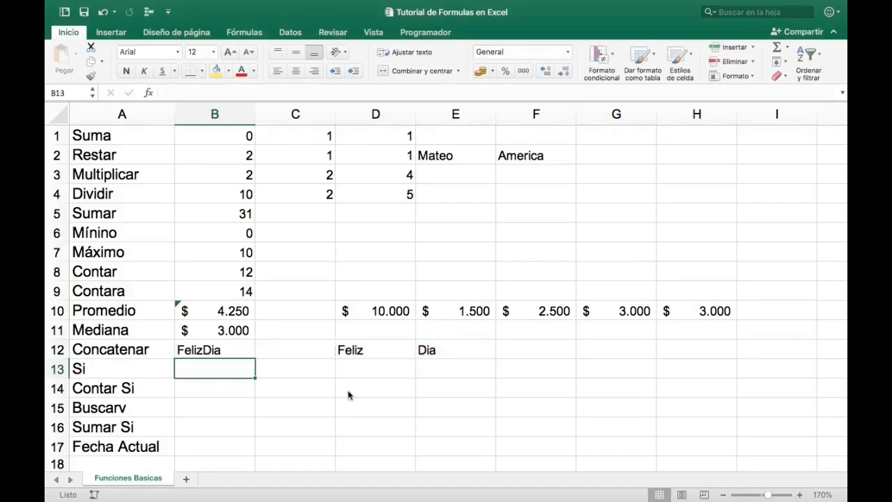
pyautogui.press('Up')
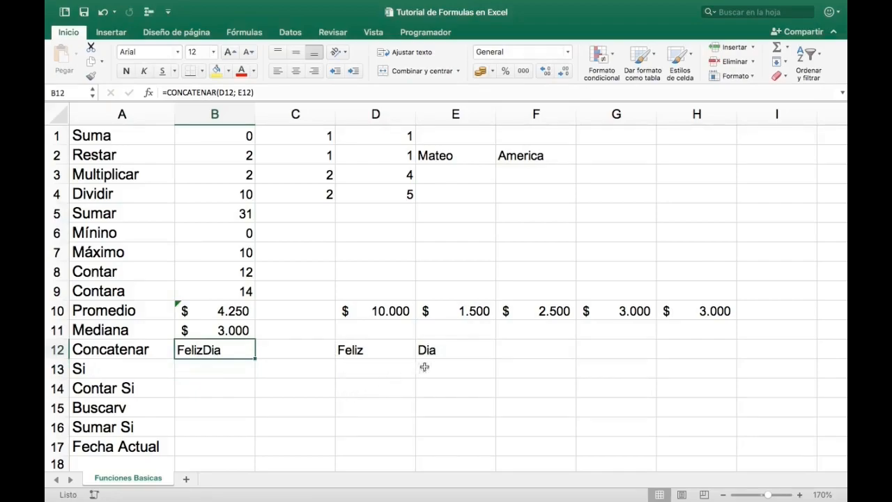
# - Move the text Dia from E12 to F12 and enter a blank space in E12
pyautogui.click(453, 351)
pyautogui.moveTo(494, 350); pyautogui.dragTo(557, 362)
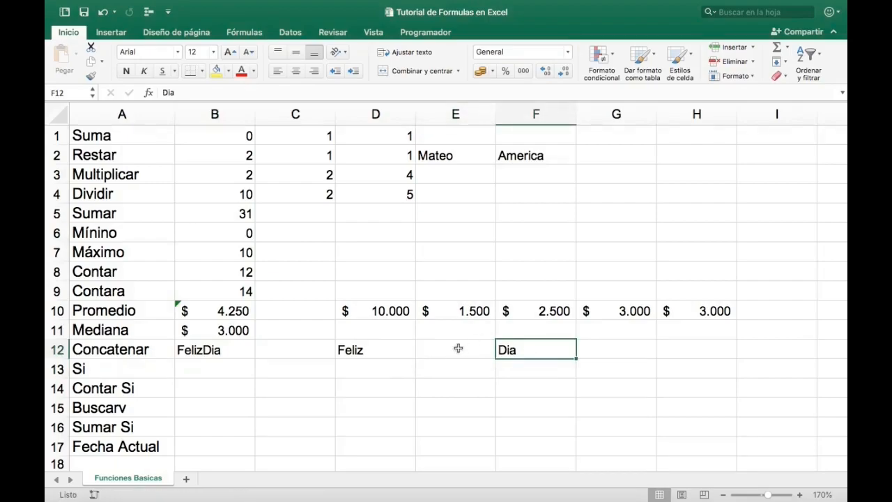
pyautogui.click(457, 348)
pyautogui.doubleClick(458, 348)
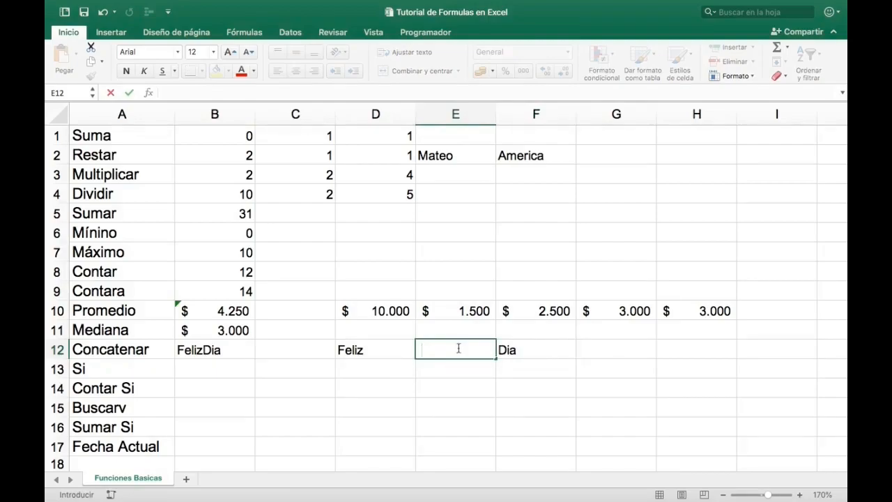
# - Insert E12 between D12 and F12 in the CONCATENAR formula of B12 to include the blank space
pyautogui.click(227, 349)
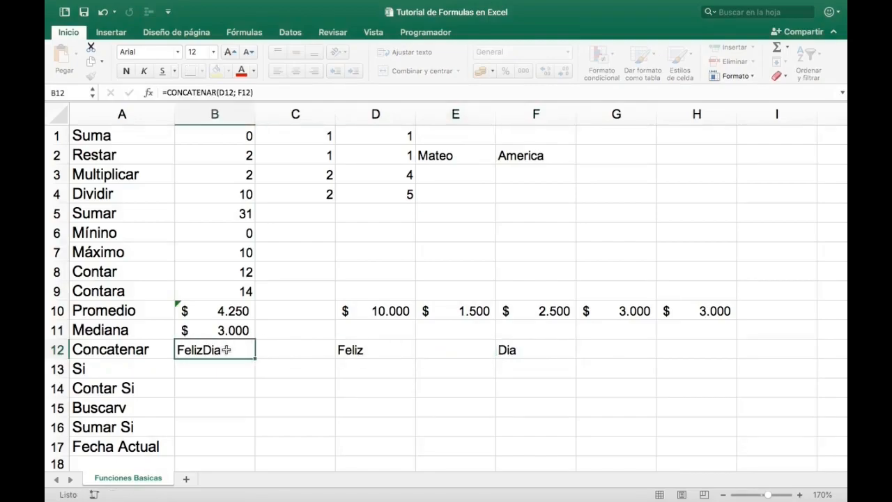
pyautogui.click(238, 92)
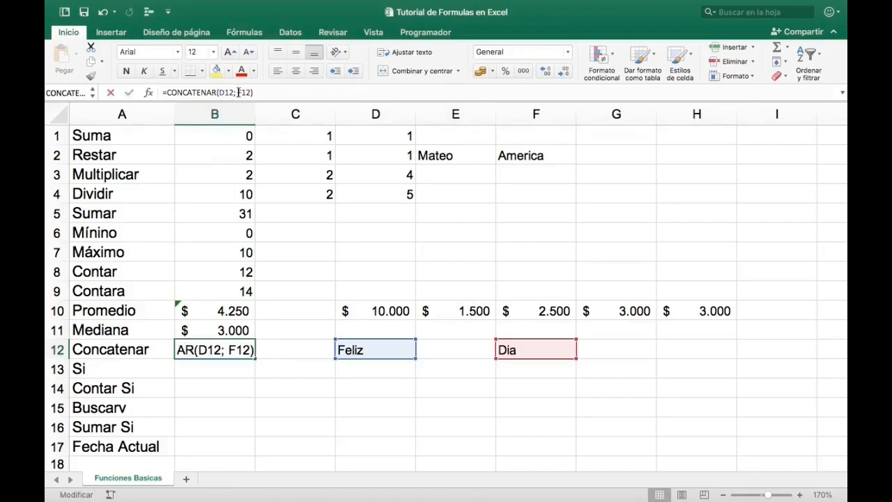
pyautogui.click(442, 351)
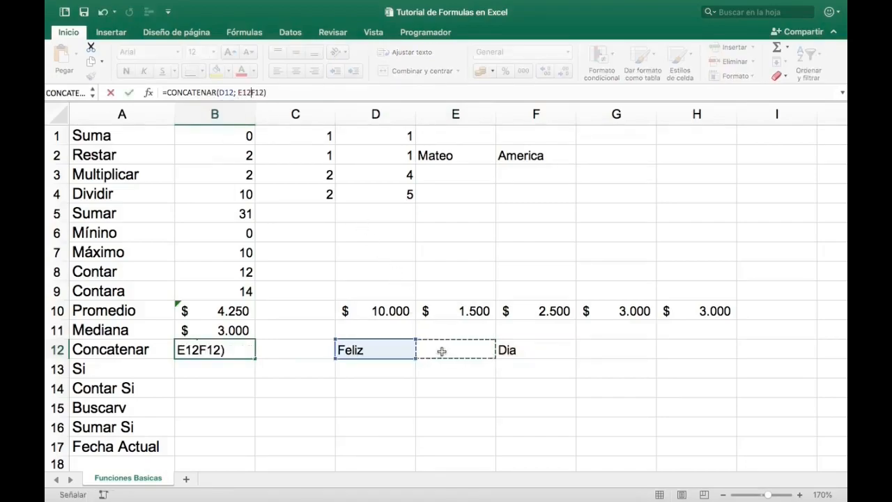
pyautogui.write(';')
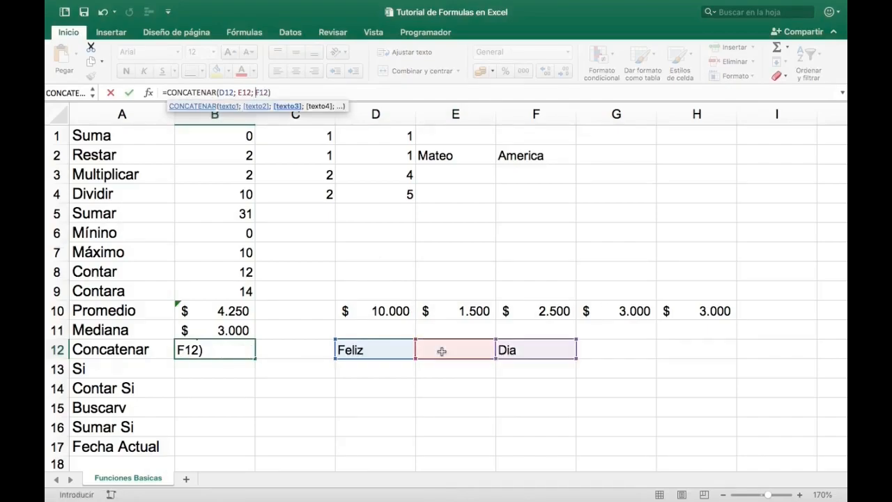
pyautogui.press('Return')
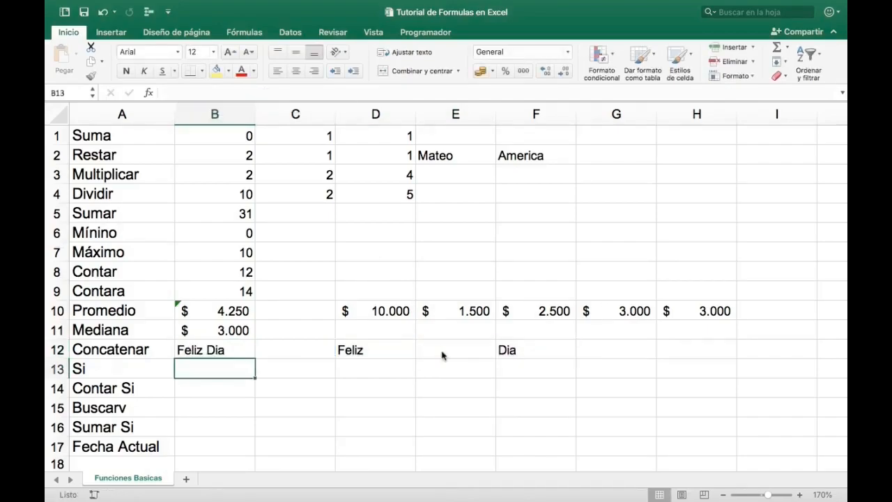
pyautogui.press('Up')
# - Enter the text Simon Dice in D13 of the Si row
pyautogui.press('Down')
pyautogui.press('Right')
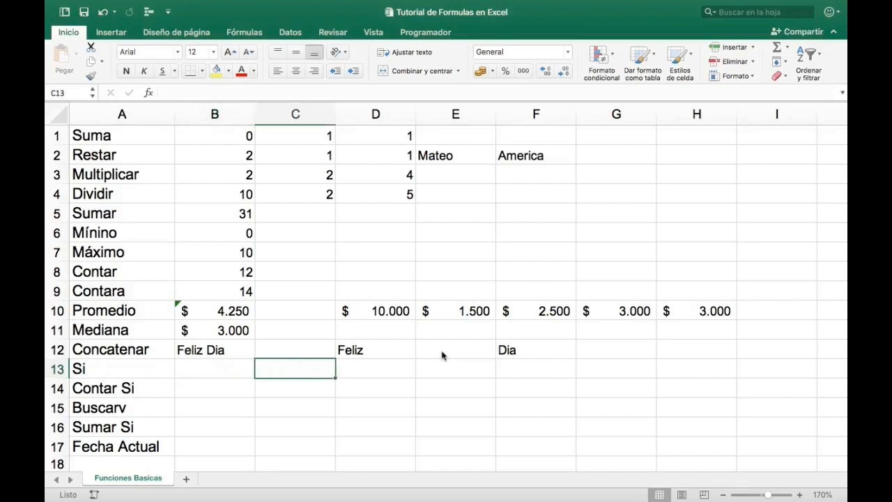
pyautogui.press('Right')
pyautogui.write('Simon ')
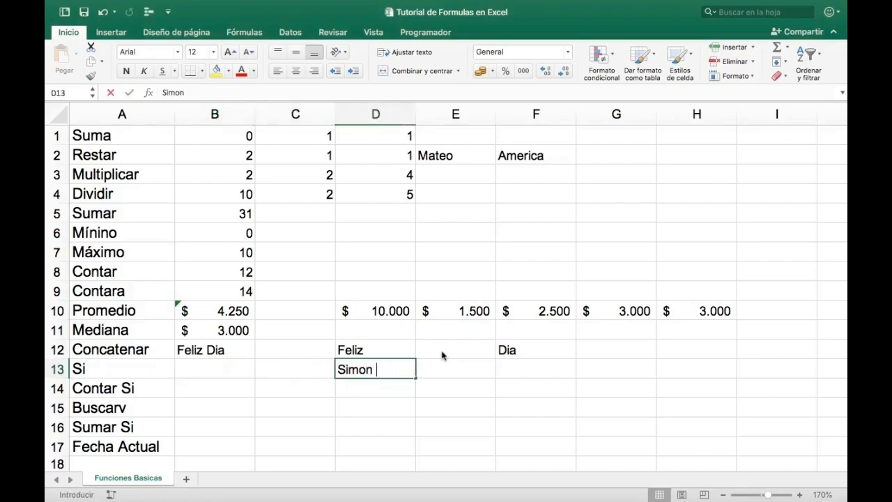
pyautogui.write('Dice')
pyautogui.press('Left')
pyautogui.press('Left')
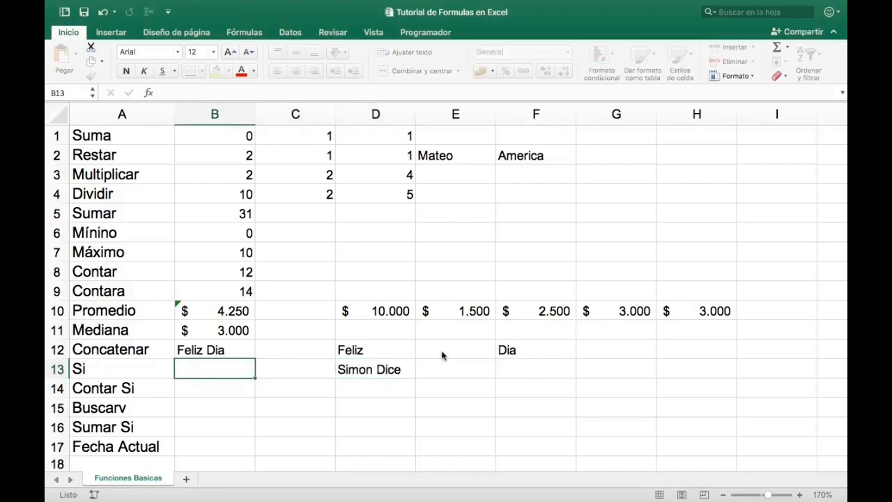
# - Enter a SI formula in B13 that returns Salta if D13 equals "Simon Dice" and Quietos otherwise, and check it against D13
pyautogui.write('=si')
pyautogui.press('Tab')
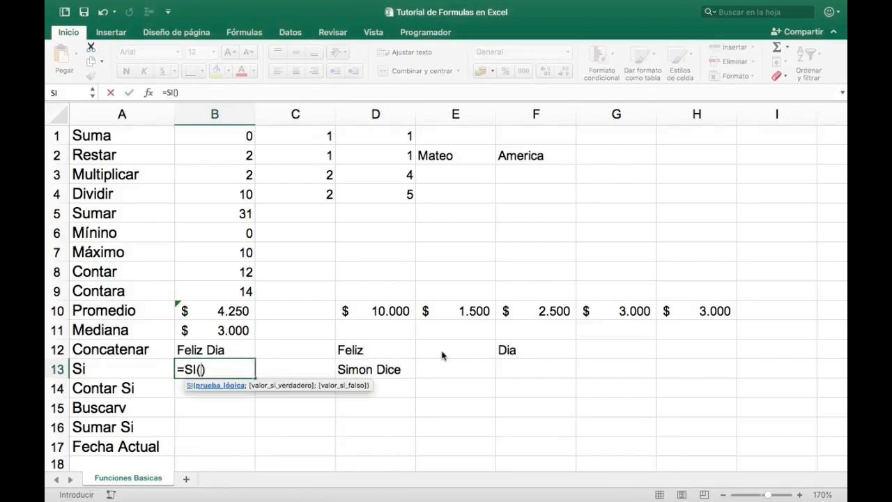
pyautogui.click(384, 369)
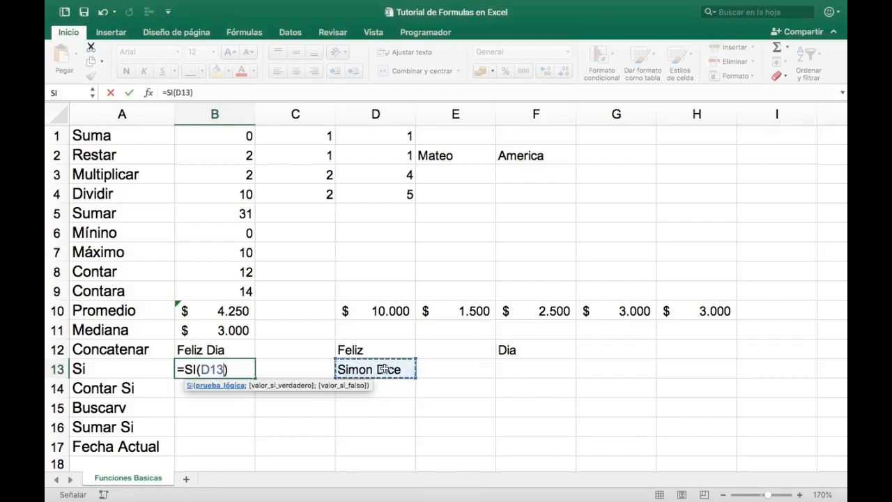
pyautogui.write('="')
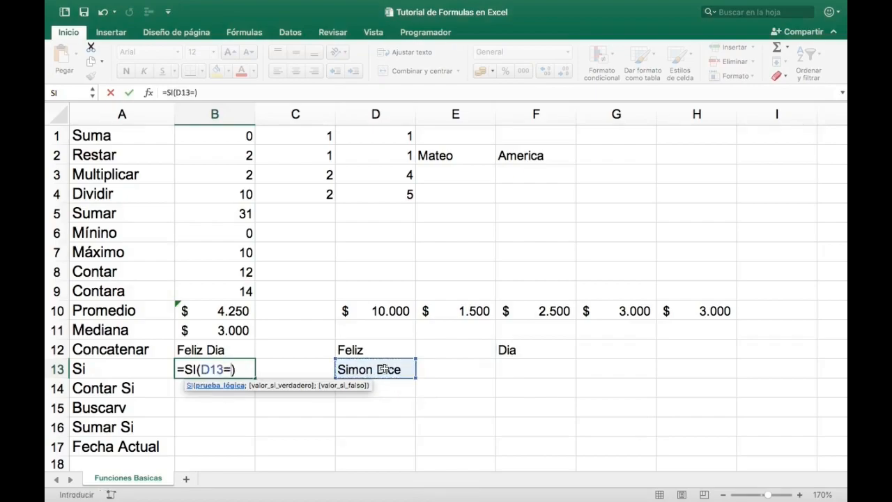
pyautogui.write('Simon D')
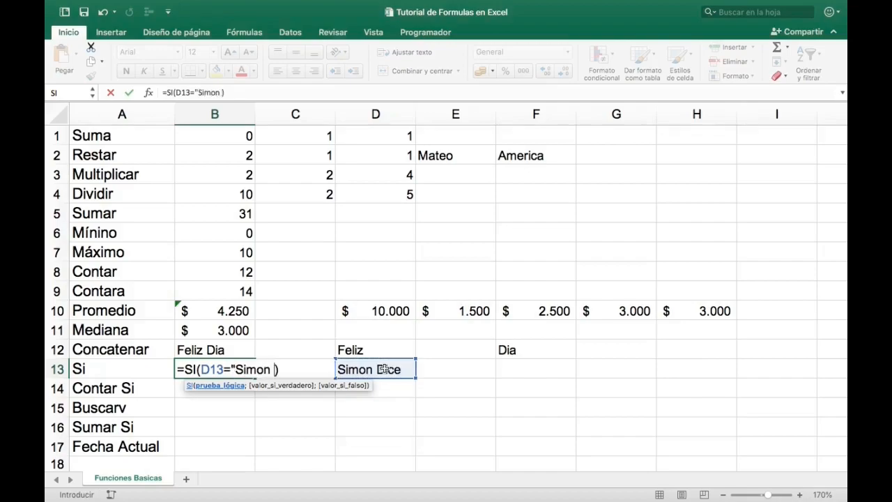
pyautogui.write('ice";')
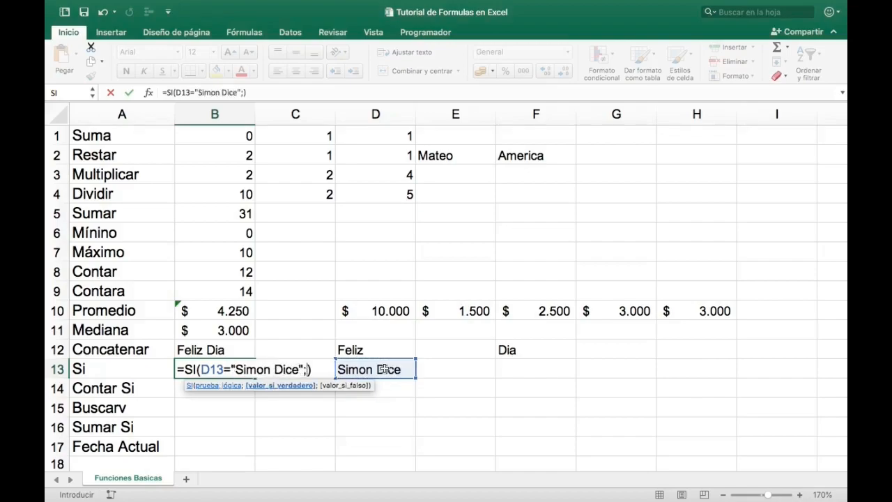
pyautogui.write(' "Salta')
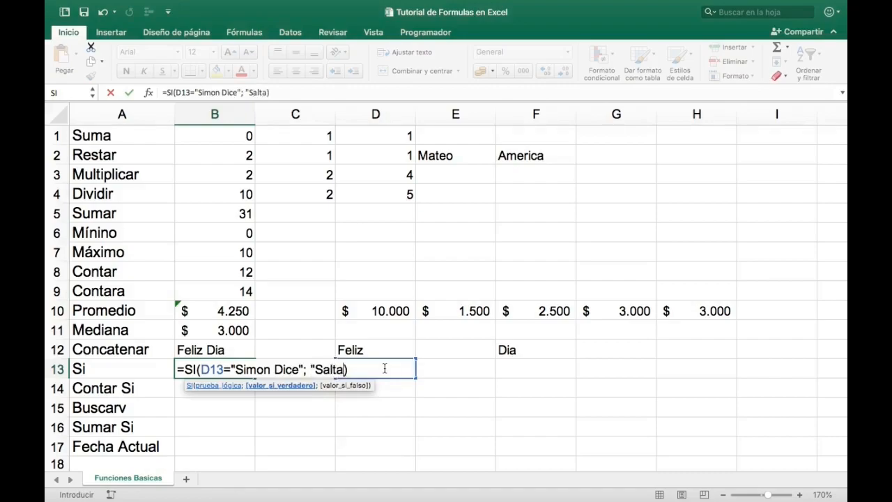
pyautogui.write('";')
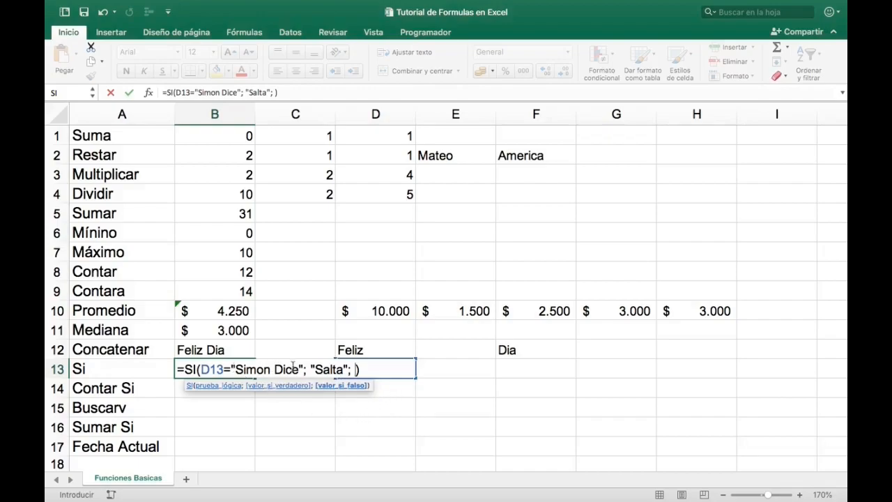
pyautogui.write('"Quietos"')
pyautogui.press('Return')
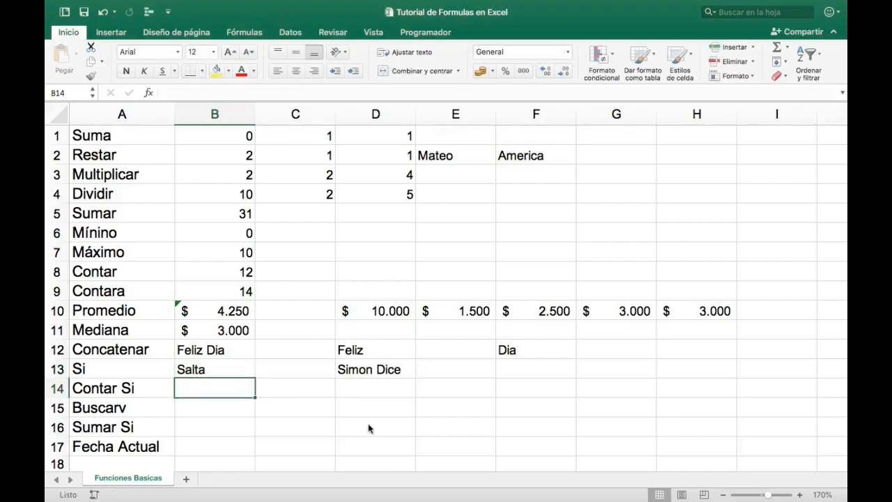
pyautogui.press('Up')
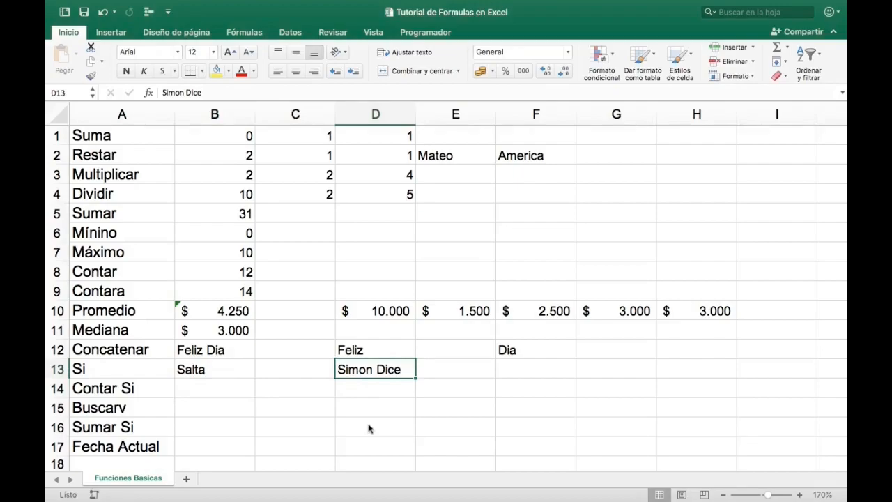
pyautogui.press('Left')
pyautogui.press('Left')
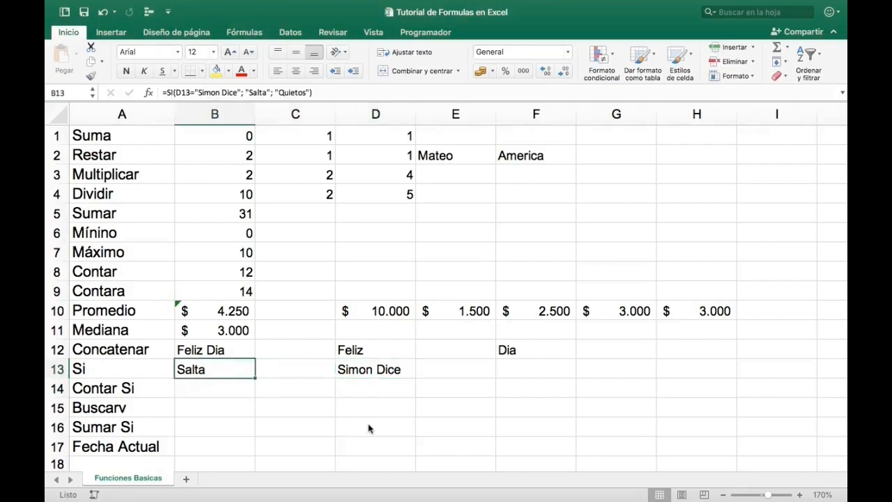
# - Shorten the text in D13 to its first word only and check the SI result in B13
pyautogui.press('Right')
pyautogui.press('Right')
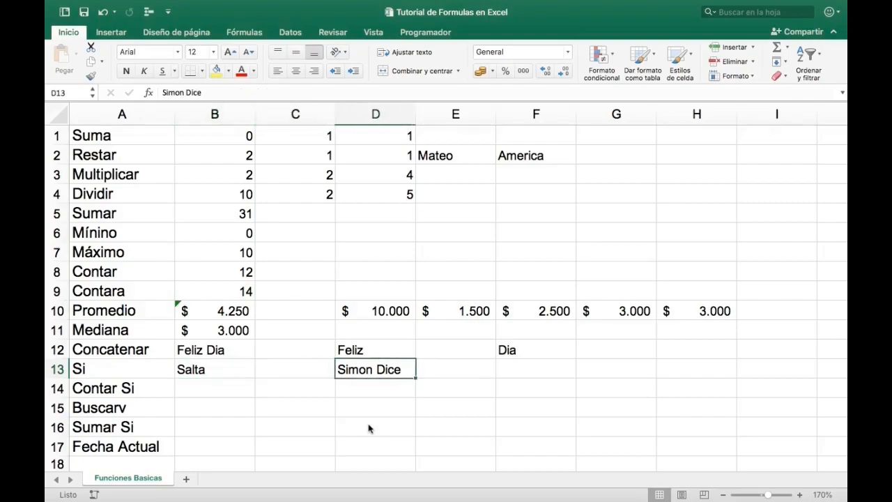
pyautogui.write('Simon')
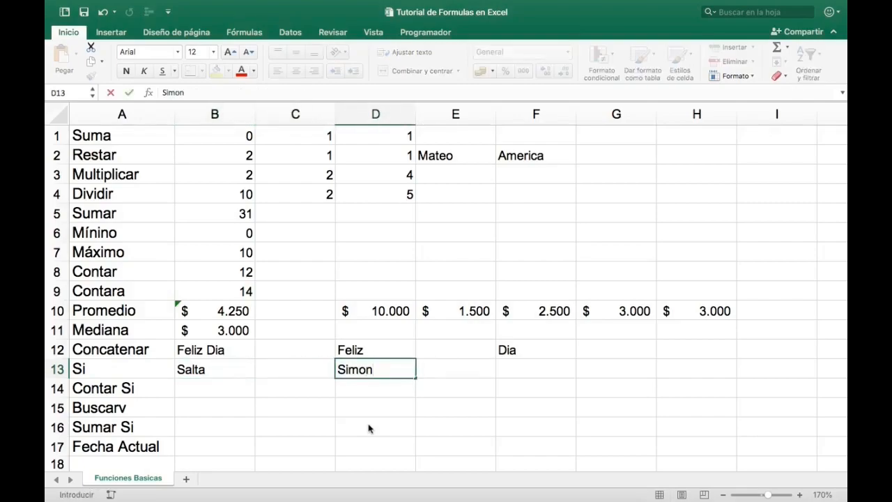
pyautogui.press('Return')
pyautogui.press('Up')
pyautogui.press('Left')
pyautogui.press('Left')
pyautogui.press('Left')
pyautogui.press('Right')
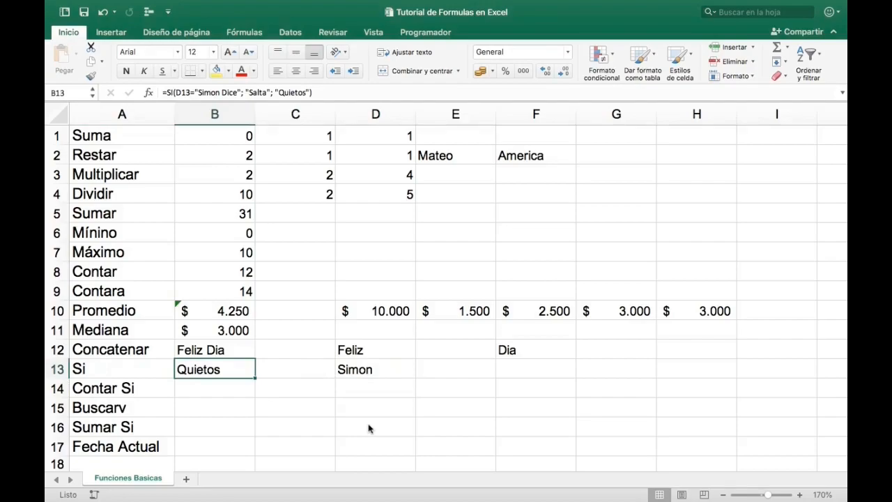
pyautogui.press('Right')
pyautogui.press('Right')
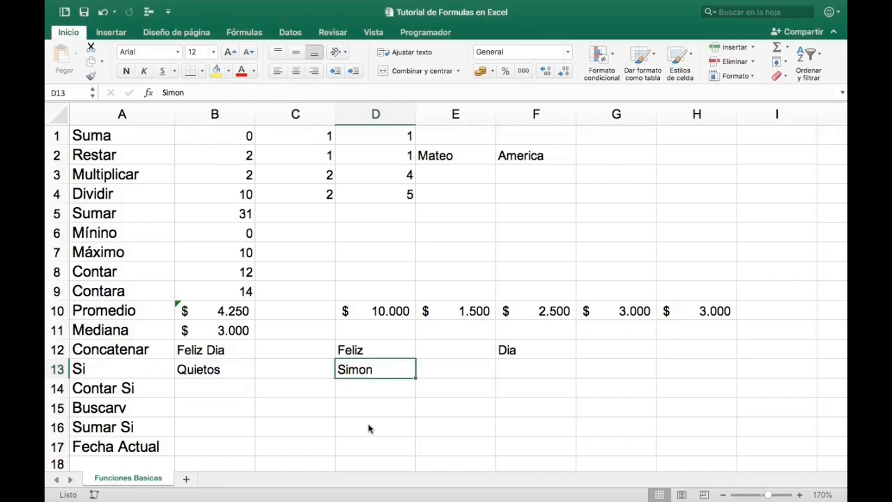
# - Count the cells of B1:D4 that equal 10 with a CONTAR.SI formula in B14 and check the formula
pyautogui.press('Left')
pyautogui.press('Left')
pyautogui.press('Down')
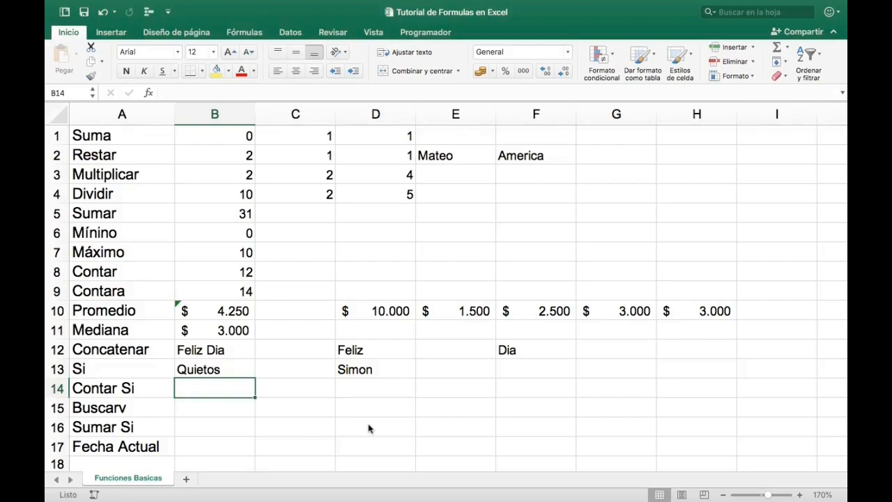
pyautogui.write('=con')
pyautogui.press('Down')
pyautogui.press('Down')
pyautogui.press('Down')
pyautogui.press('Down')
pyautogui.press('Tab')
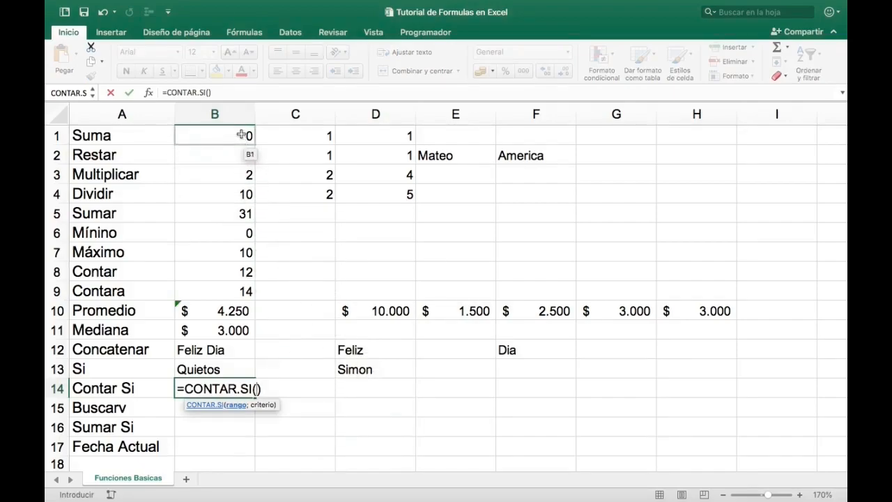
pyautogui.moveTo(241, 134); pyautogui.dragTo(364, 186)
pyautogui.write('; 1')
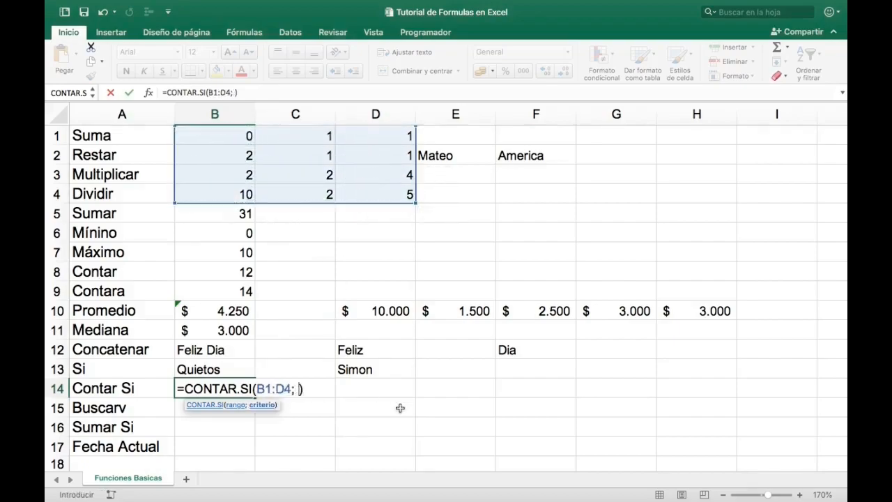
pyautogui.write('0')
pyautogui.press('Return')
pyautogui.press('Up')
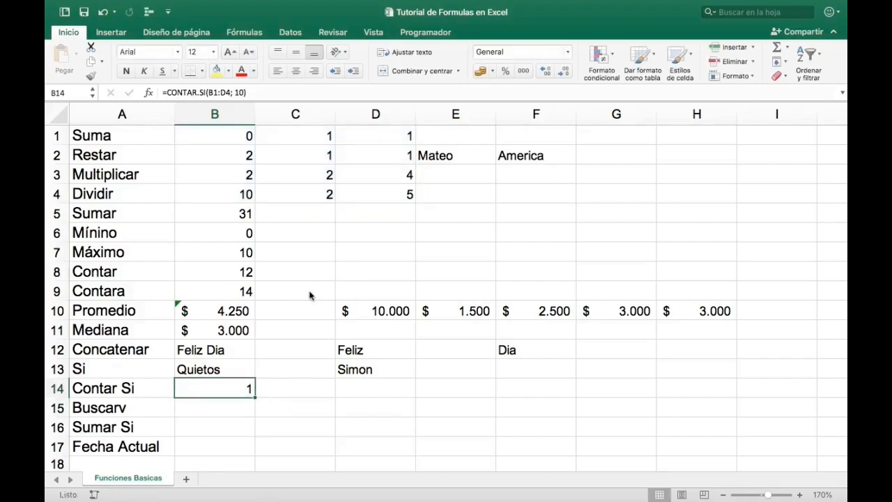
# - Compare the counted range B1:D4 and the matching cell B4 with the CONTAR.SI formula in B14
pyautogui.click(234, 133)
pyautogui.moveTo(234, 134)
pyautogui.mouseDown()
pyautogui.moveTo(354, 175)
pyautogui.moveTo(356, 186)
pyautogui.mouseUp()
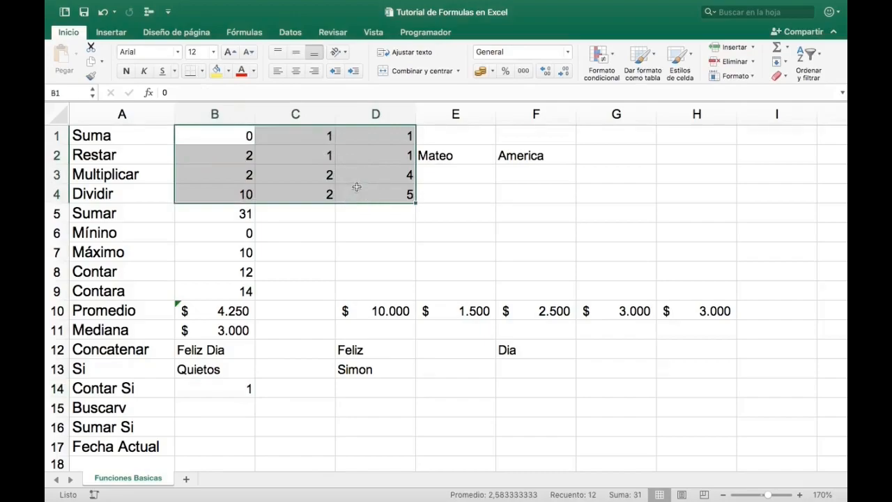
pyautogui.click(239, 192)
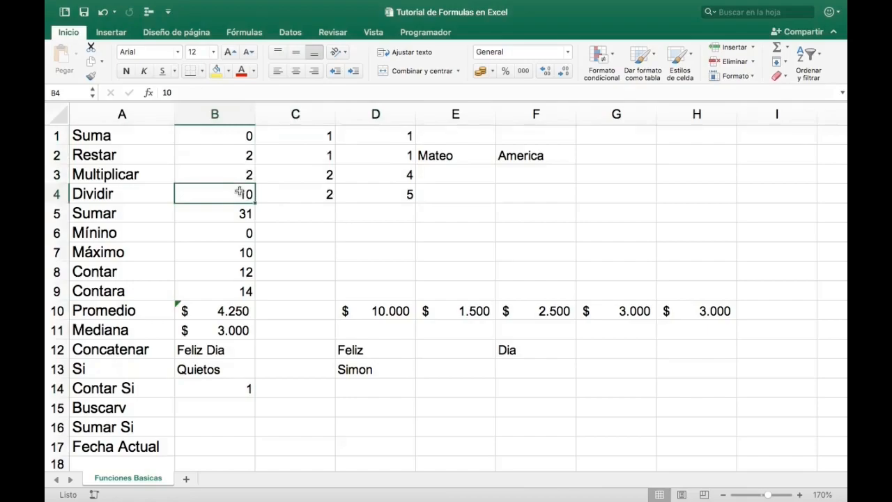
pyautogui.click(232, 389)
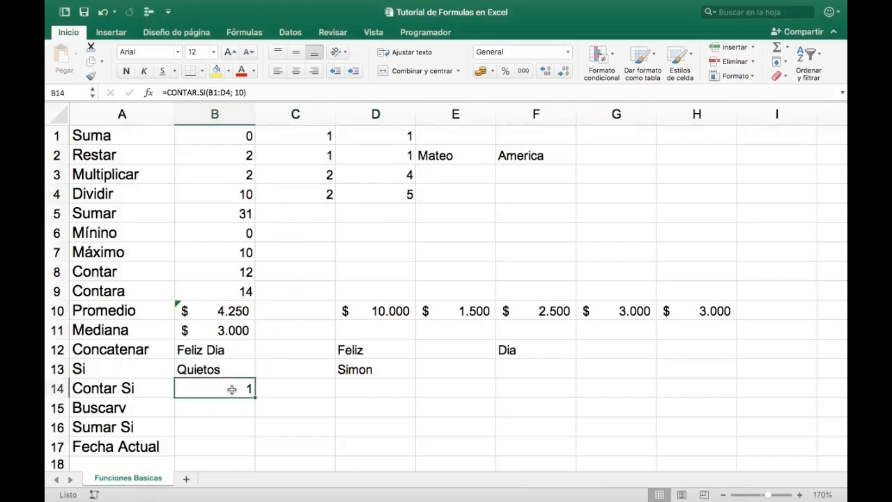
pyautogui.press('Return')
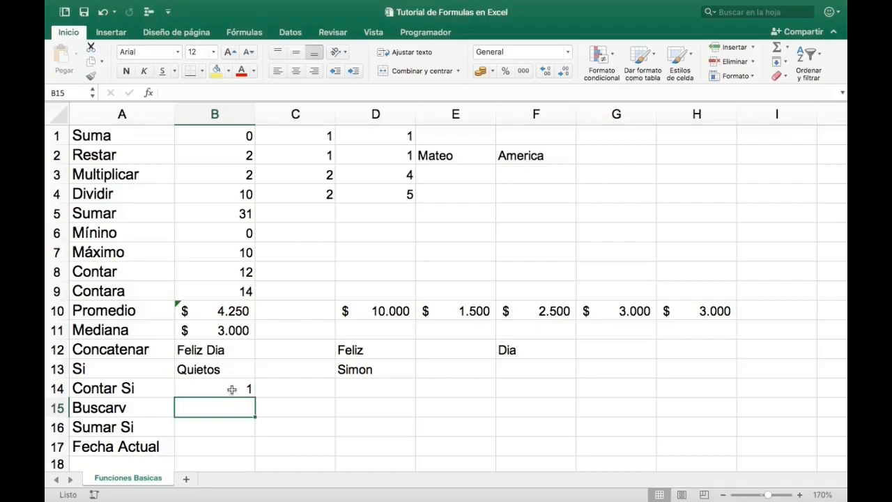
# - Enter three first names in D15:D17 as lookup data for the Buscarv row
pyautogui.click(382, 407)
pyautogui.write('Juan')
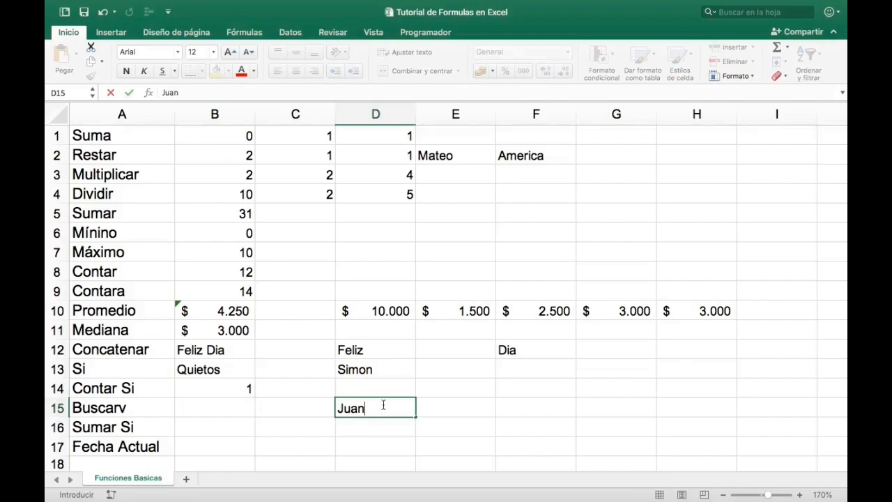
pyautogui.press('Return')
pyautogui.write('Pedro')
pyautogui.press('Return')
pyautogui.write('Maria')
pyautogui.press('Tab')
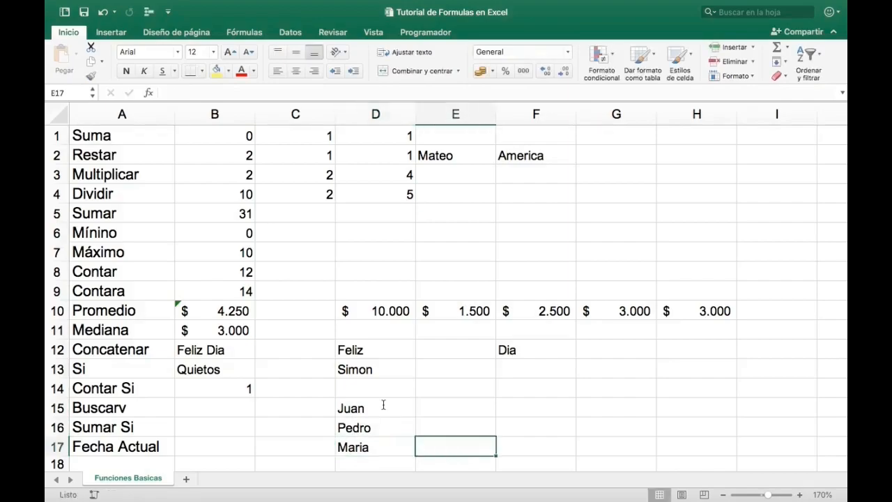
# - Enter Blanco, Verde and Amarillo in E15:E17 as the lookup values beside the first names
pyautogui.press('Up')
pyautogui.press('Up')
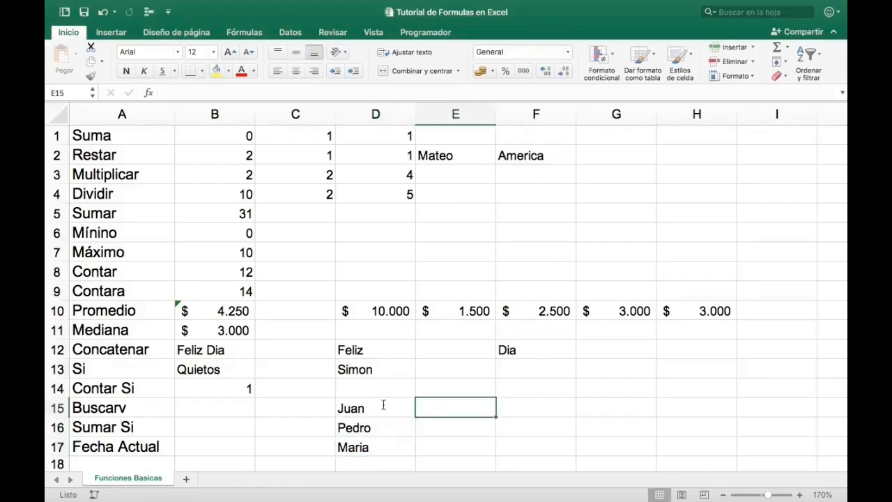
pyautogui.write('Blanco')
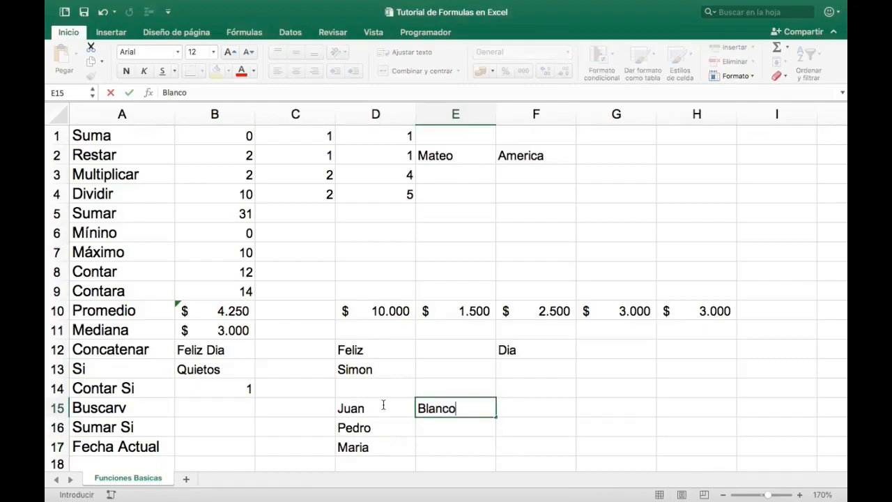
pyautogui.press('Return')
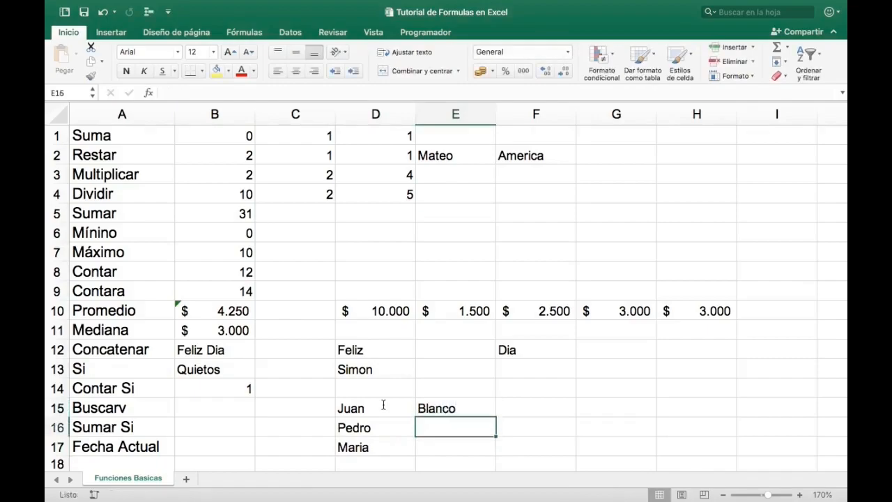
pyautogui.write('Verde')
pyautogui.press('Return')
pyautogui.write('Amarillo')
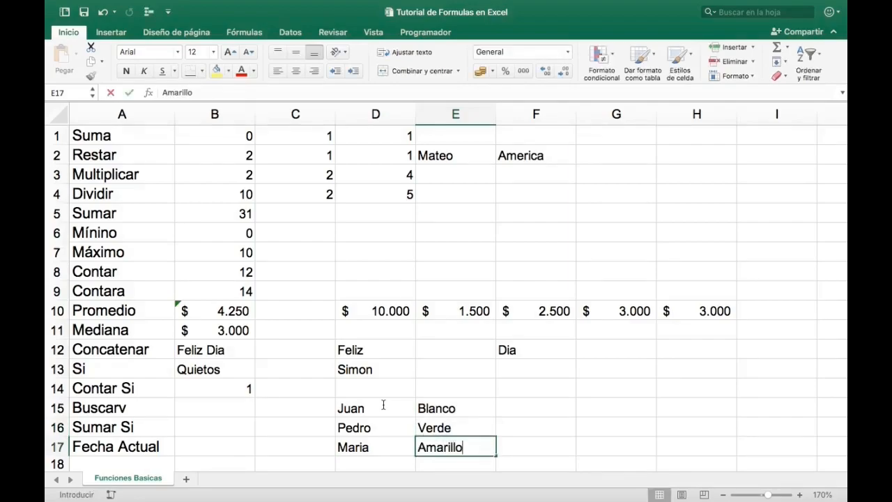
pyautogui.press('Return')
# - Start a BUSCARV formula in B15 with cell D16 as the lookup value
pyautogui.press('Up')
pyautogui.press('Up')
pyautogui.press('Left')
pyautogui.press('Up')
pyautogui.press('Left')
pyautogui.press('Left')
pyautogui.write('=')
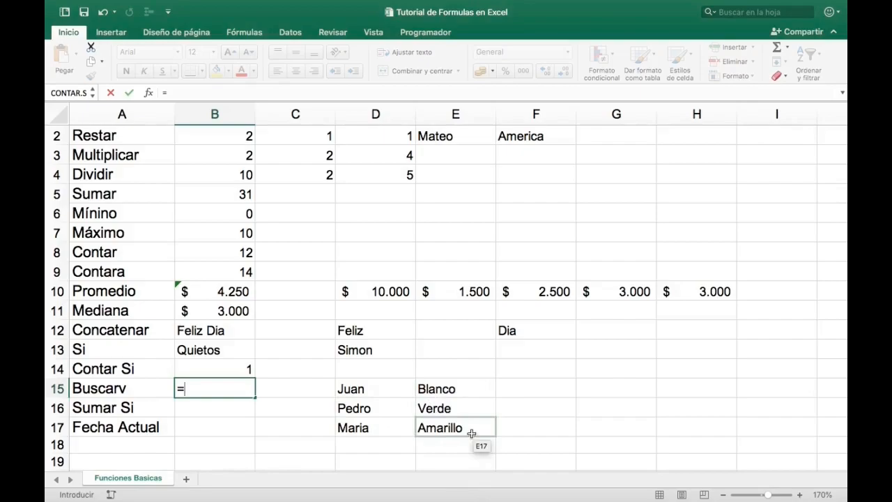
pyautogui.write('busca')
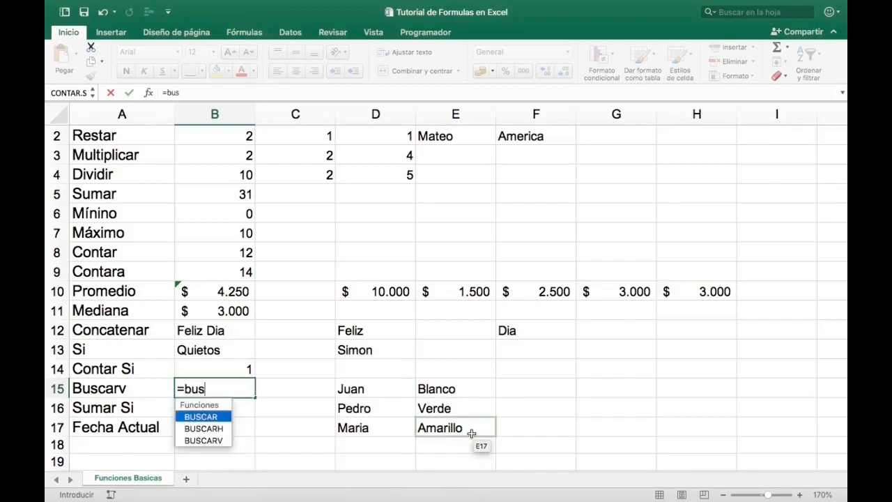
pyautogui.press('Down')
pyautogui.press('Down')
pyautogui.press('Tab')
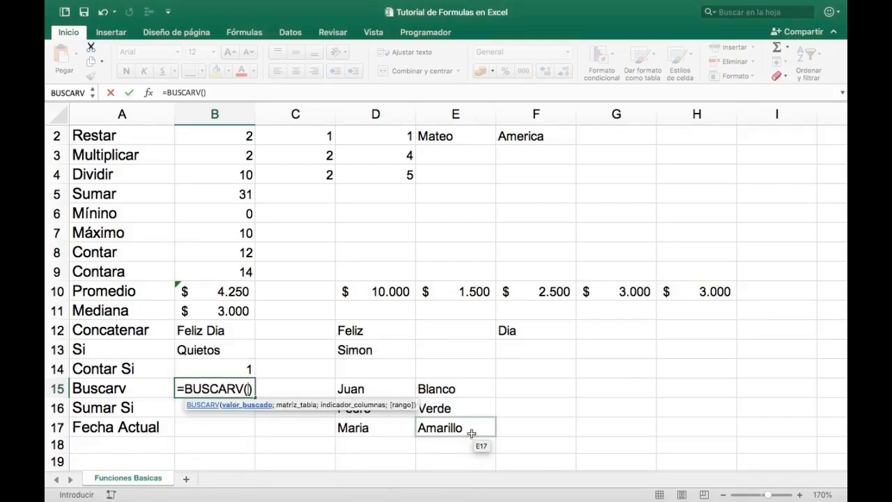
pyautogui.click(203, 92)
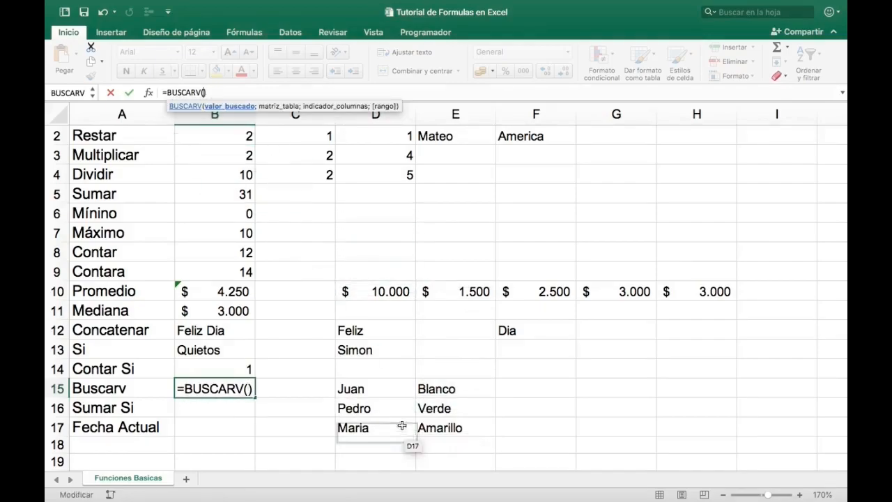
pyautogui.click(385, 408)
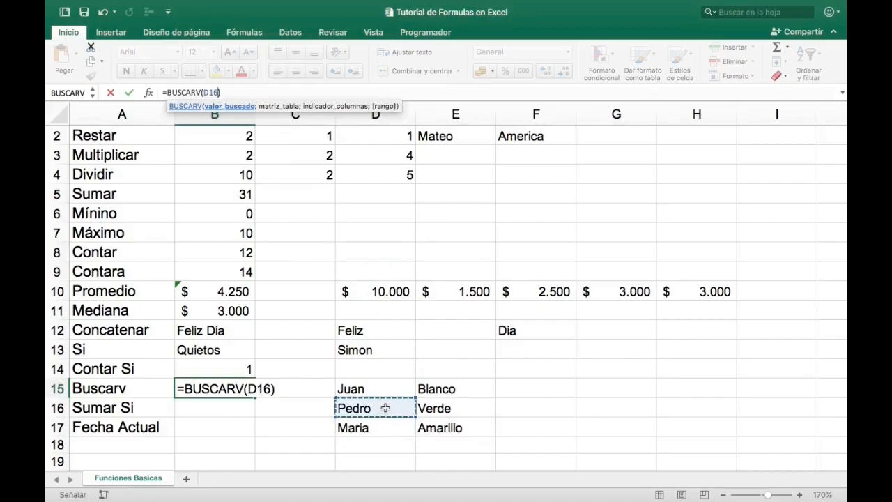
# - Complete the BUSCARV formula with table D15:E17, column index 2 and FALSO
pyautogui.write(';')
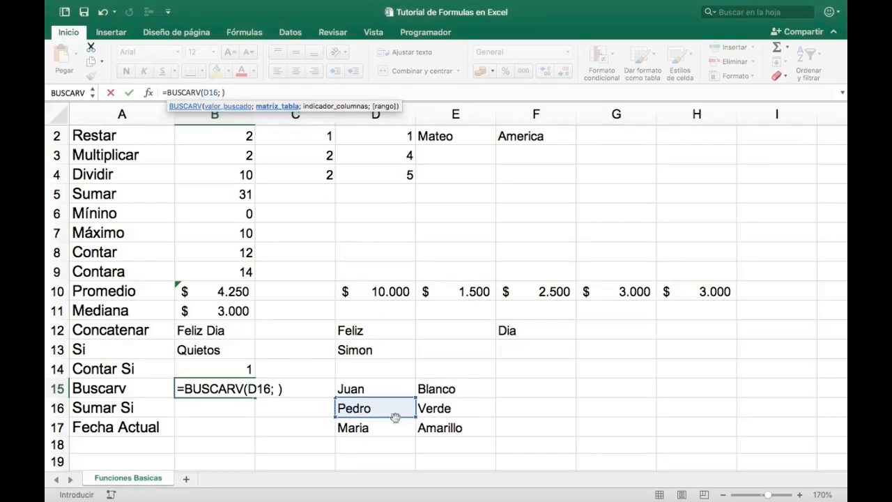
pyautogui.moveTo(381, 387); pyautogui.dragTo(441, 421)
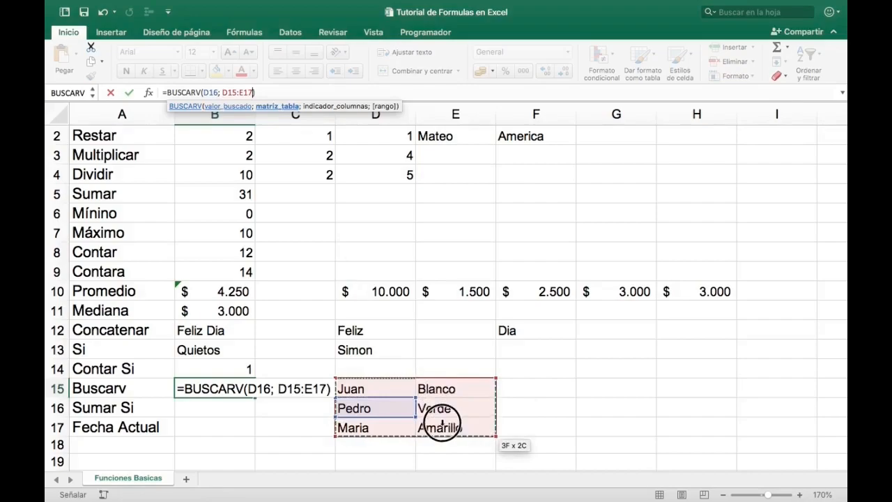
pyautogui.write(';')
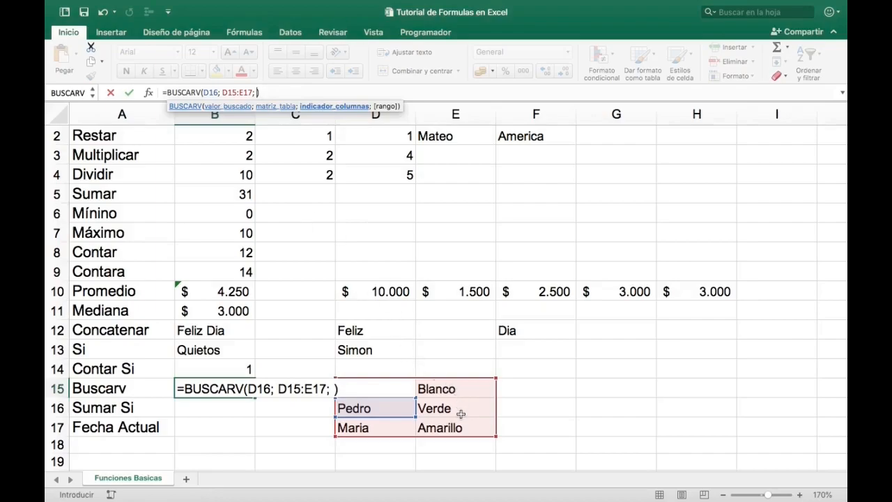
pyautogui.write('2;')
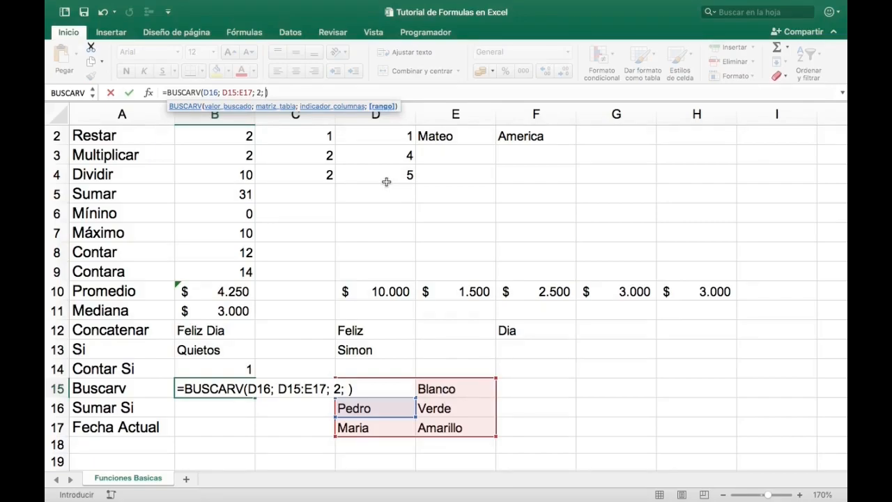
pyautogui.write('falso')
pyautogui.press('Return')
# - Compare the BUSCARV result in B15 with the first names in D15:D17 and the colours in E15:E17
pyautogui.press('Up')
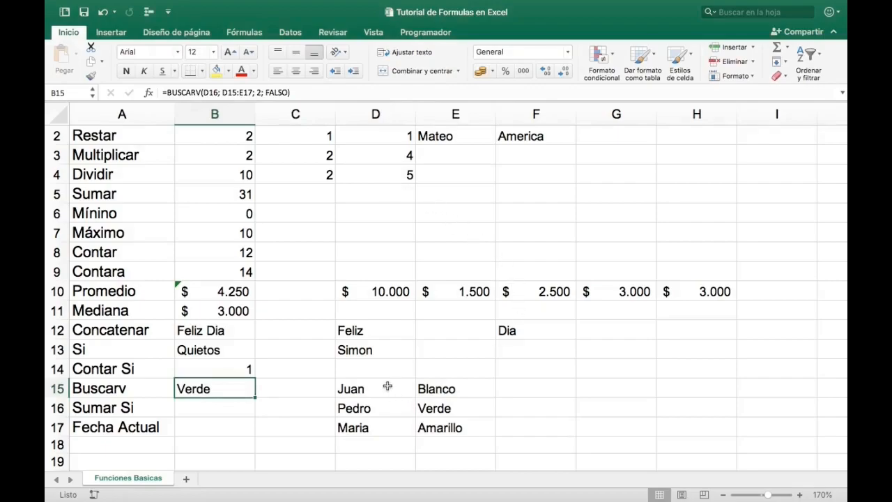
pyautogui.moveTo(387, 388); pyautogui.dragTo(387, 421)
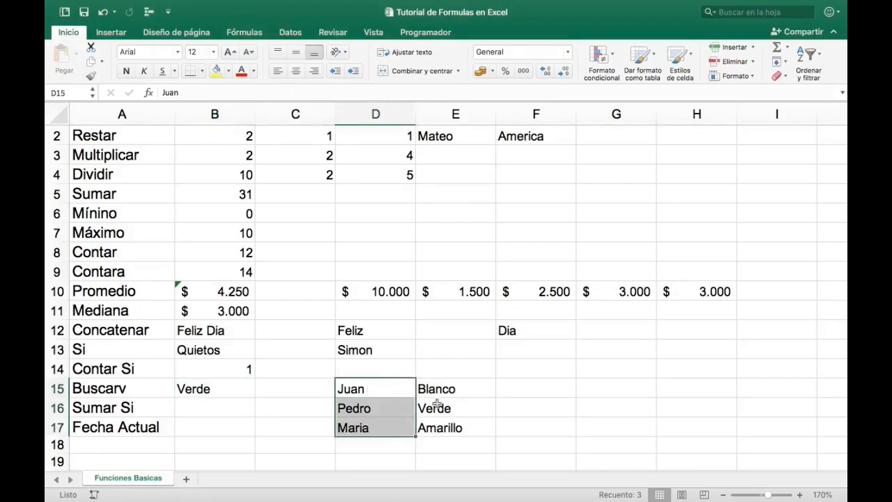
pyautogui.moveTo(445, 387); pyautogui.dragTo(449, 422)
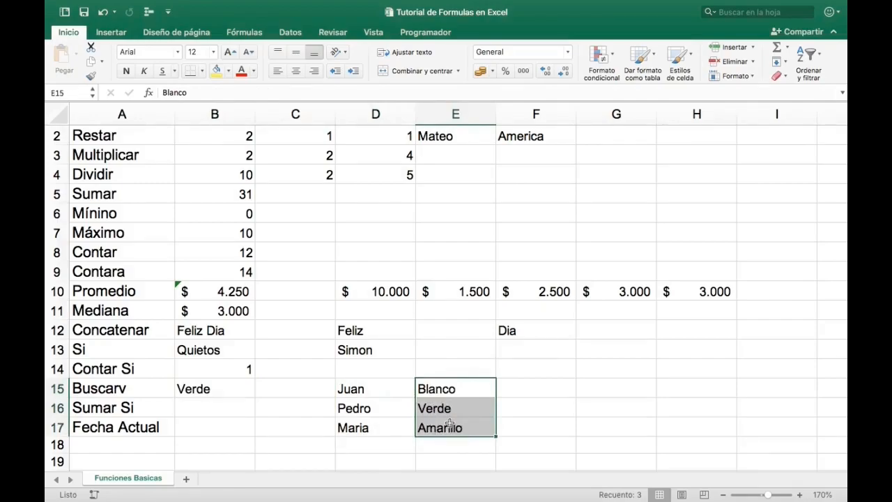
# - Enter first names in G16:I16 for the Sumar Si row, using the same name in H16 and I16
pyautogui.press('Left')
pyautogui.press('Left')
pyautogui.press('Left')
pyautogui.press('Down')
pyautogui.press('Right')
pyautogui.press('Right')
pyautogui.press('Right')
pyautogui.press('Right')
pyautogui.press('Right')
pyautogui.press('Right')
pyautogui.press('Left')
pyautogui.write('Ramon')
pyautogui.press('Tab')
pyautogui.write('Carlos')
pyautogui.press('Tab')
pyautogui.write('Carlos')
pyautogui.press('Return')
# - Enter the numbers 3, 13 and 7 in G17:I17 below the first names
pyautogui.write('1')
pyautogui.press('Tab')
pyautogui.press('Left')
pyautogui.write('3')
pyautogui.press('Tab')
pyautogui.write('13')
pyautogui.press('Tab')
pyautogui.write('7')
pyautogui.press('Left')
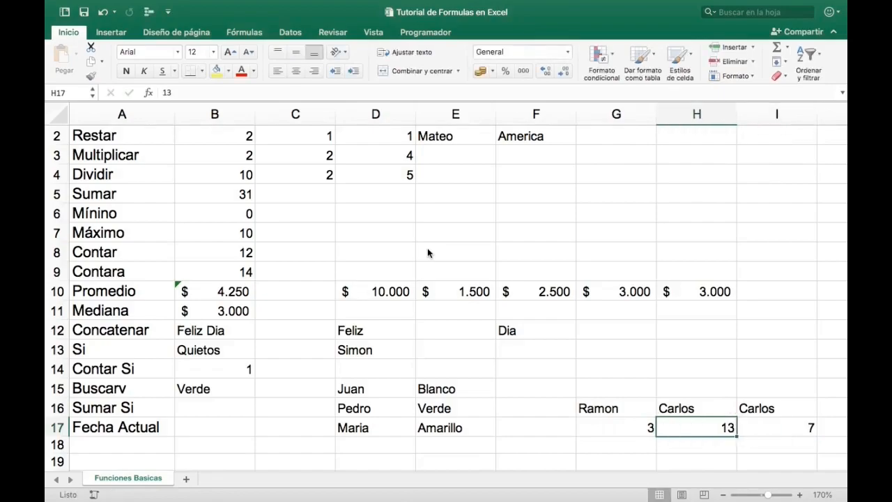
# - Review the sample data in G16:I17 and its repeated-name columns H16:I17
pyautogui.press('Left')
pyautogui.press('Left')
pyautogui.press('Left')
pyautogui.press('Left')
pyautogui.press('Left')
pyautogui.press('Left')
pyautogui.press('Up')
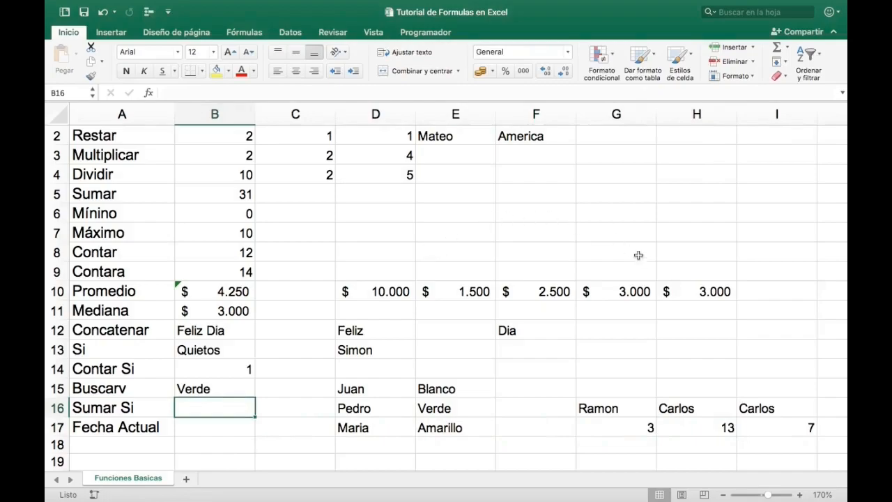
pyautogui.moveTo(733, 420); pyautogui.dragTo(760, 425)
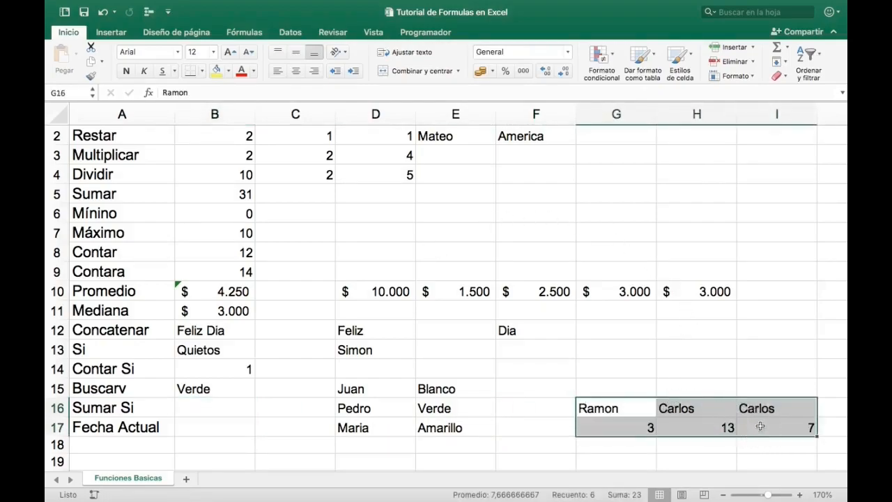
pyautogui.click(717, 404)
pyautogui.moveTo(731, 405); pyautogui.dragTo(761, 422)
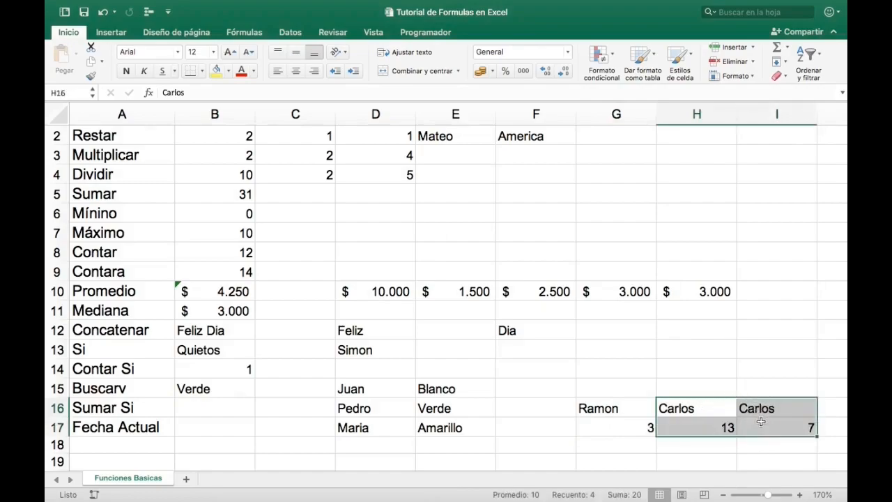
# - Start a SUMAR.SI formula in B16 with G16:I17 as the criteria range
pyautogui.click(235, 404)
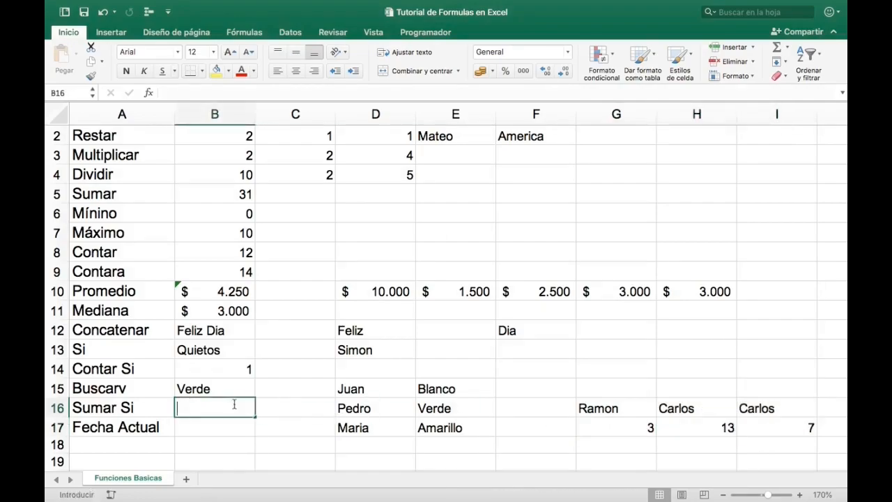
pyautogui.write('=sum')
pyautogui.press('Down')
pyautogui.press('Down')
pyautogui.press('Down')
pyautogui.press('Down')
pyautogui.press('Tab')
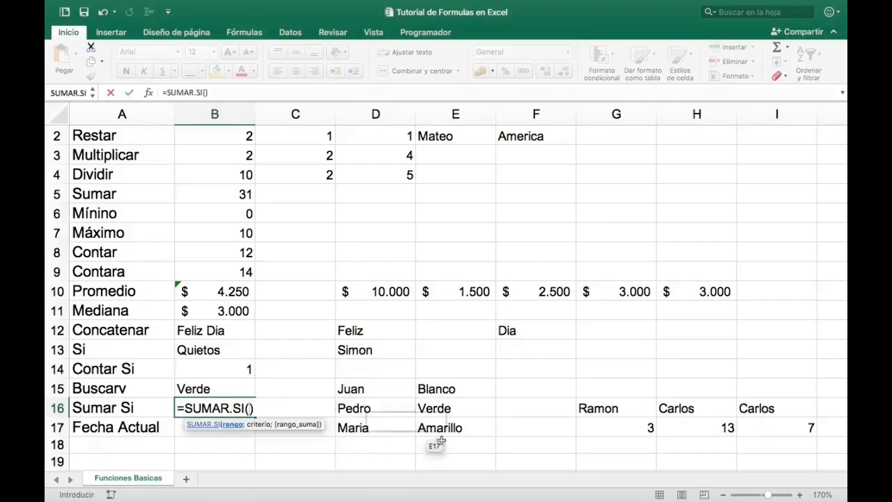
pyautogui.moveTo(607, 408); pyautogui.dragTo(748, 426)
# - Complete the SUMAR.SI formula with H16 as the criterion and G17:I17 as the sum range
pyautogui.write(';')
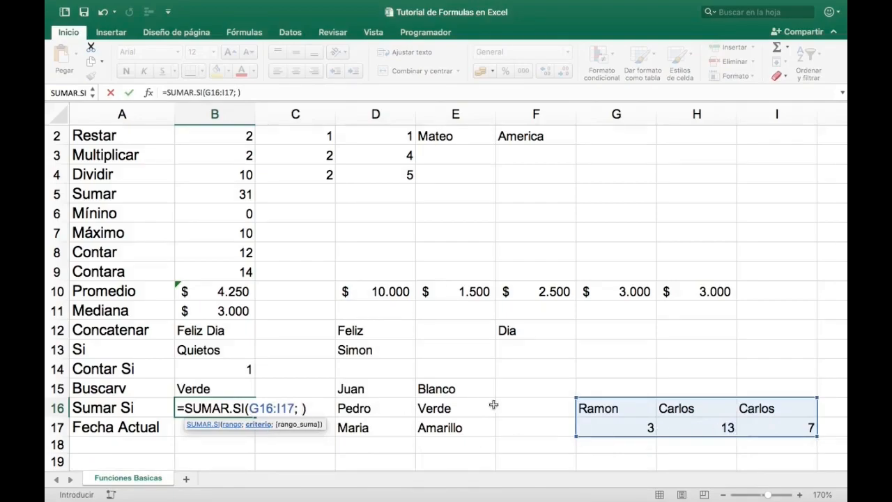
pyautogui.click(695, 404)
pyautogui.write(';')
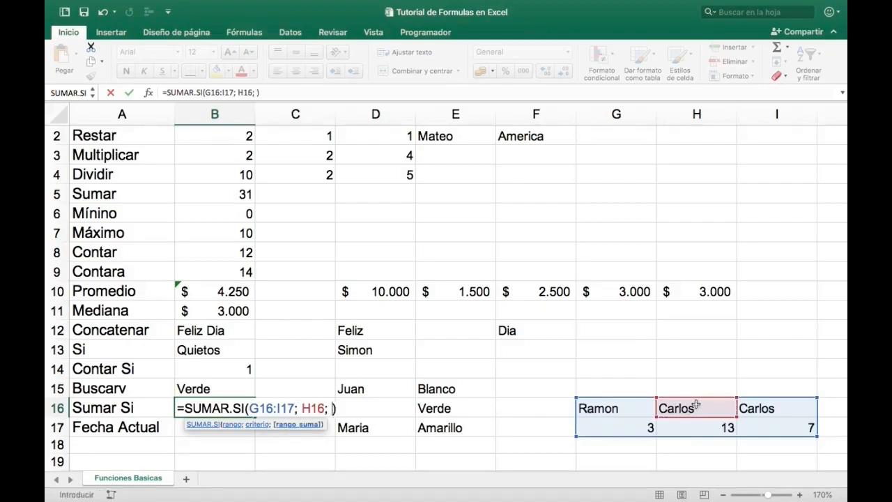
pyautogui.moveTo(596, 427); pyautogui.dragTo(787, 428)
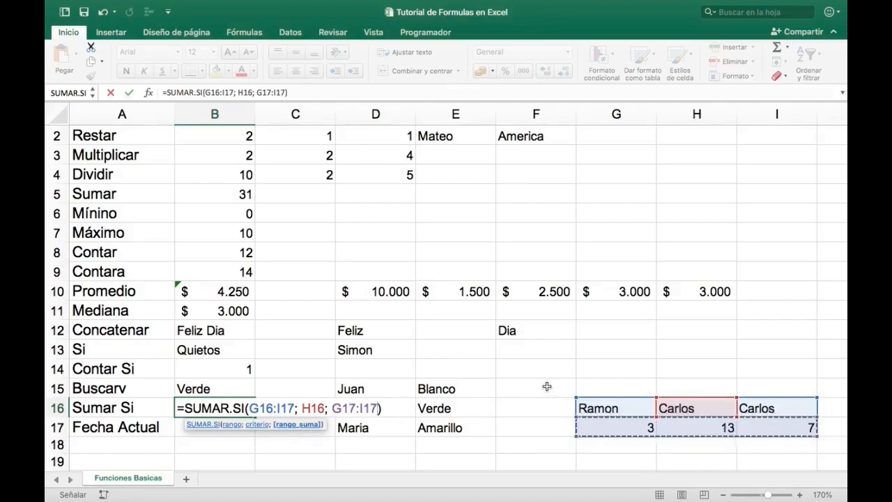
pyautogui.press('Return')
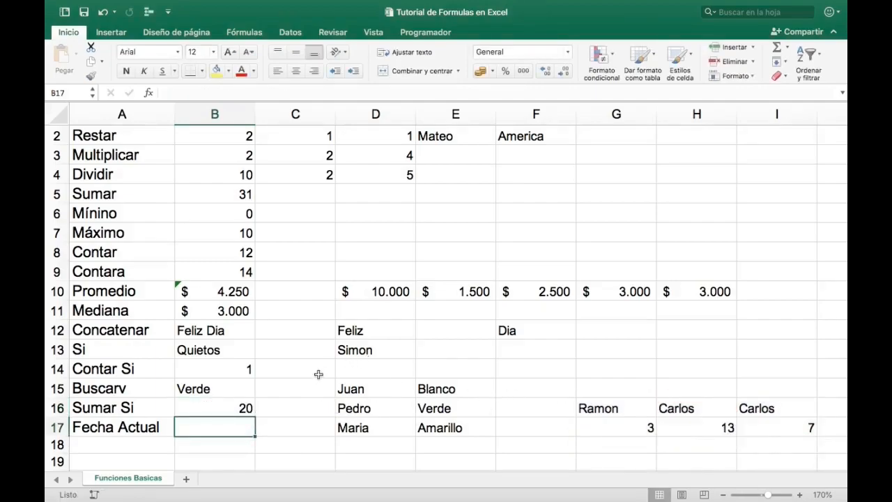
# - Compare the SUMAR.SI result in B16 with the repeated names in H16:I16 and their numbers in H17 and I17
pyautogui.click(241, 405)
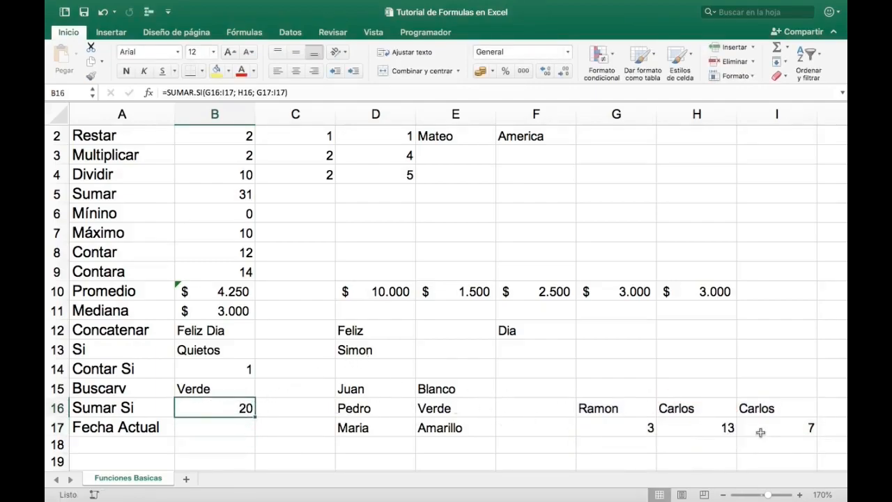
pyautogui.moveTo(707, 408); pyautogui.dragTo(768, 407)
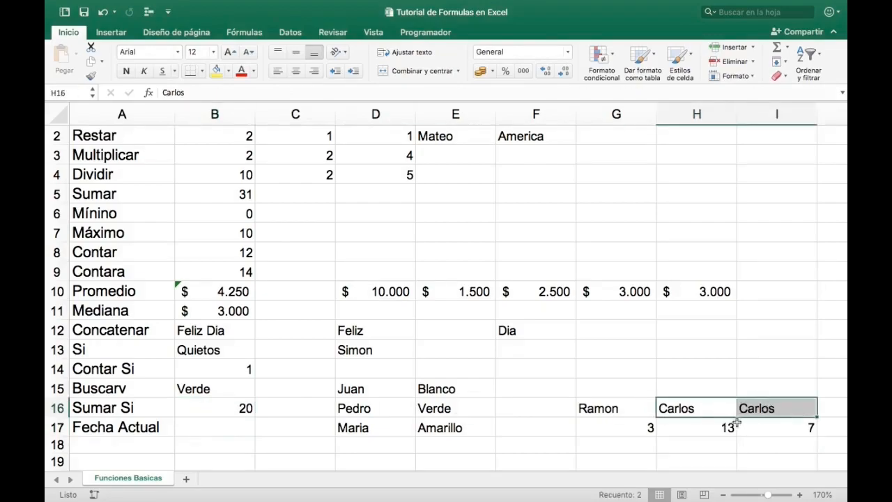
pyautogui.click(714, 427)
pyautogui.click(764, 426)
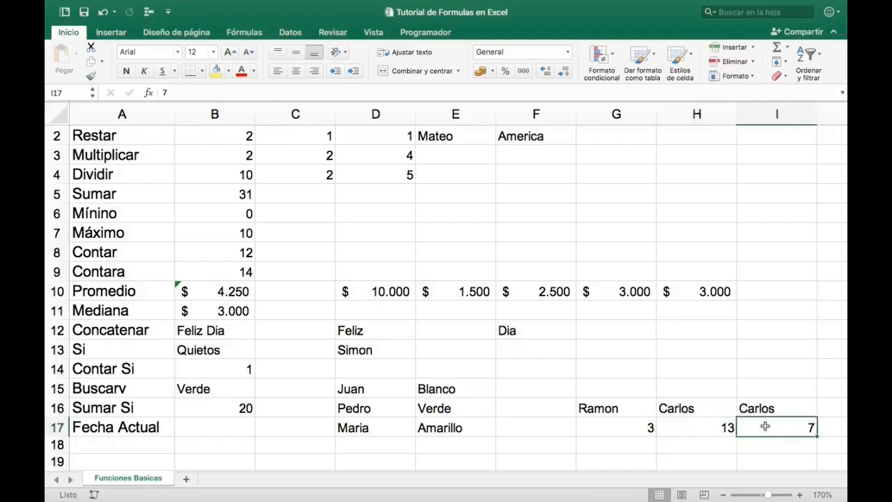
# - Clear the arguments of the SUMAR.SI formula in B16 and re-enter G16:I17 as its criteria range
pyautogui.click(234, 407)
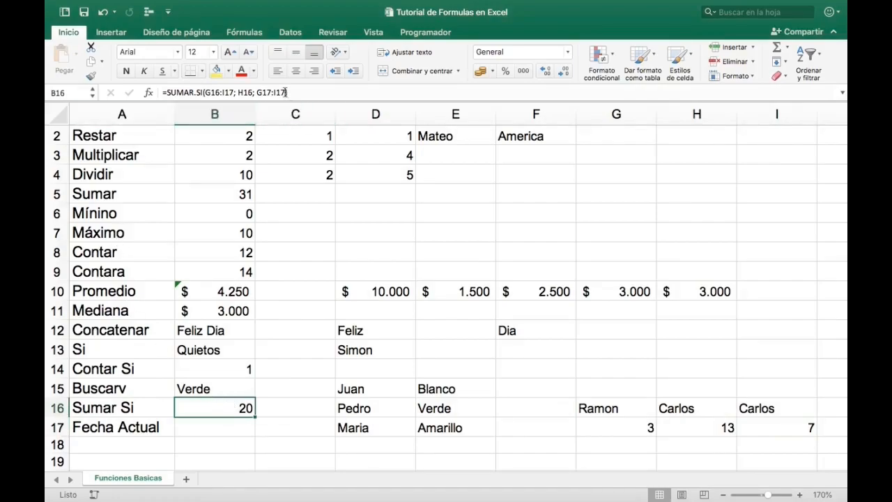
pyautogui.moveTo(287, 92); pyautogui.dragTo(207, 92)
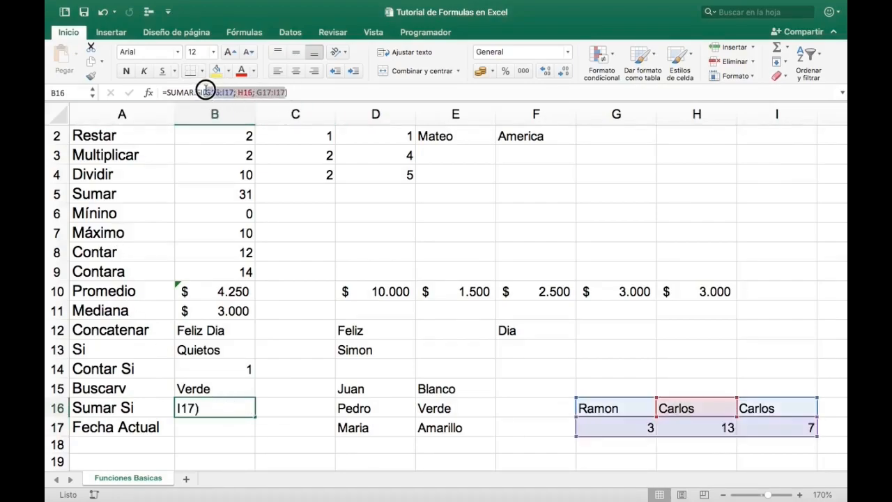
pyautogui.press('BackSpace')
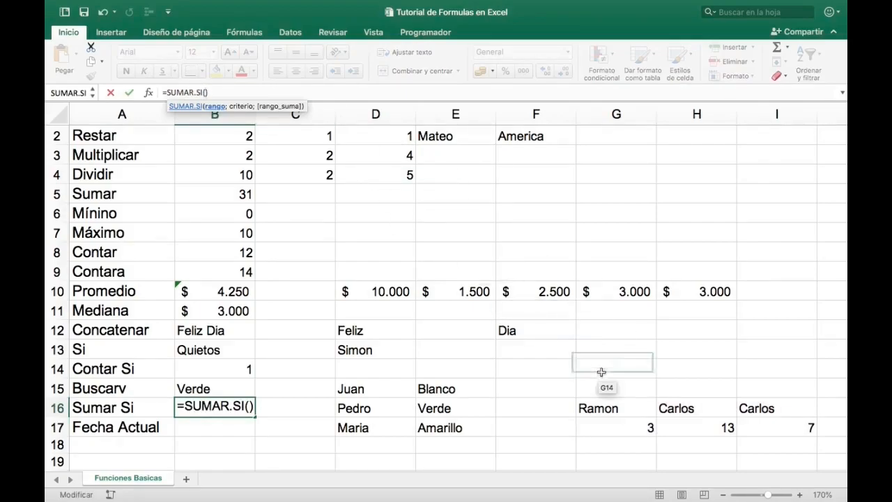
pyautogui.moveTo(598, 409); pyautogui.dragTo(761, 422)
pyautogui.write(';')
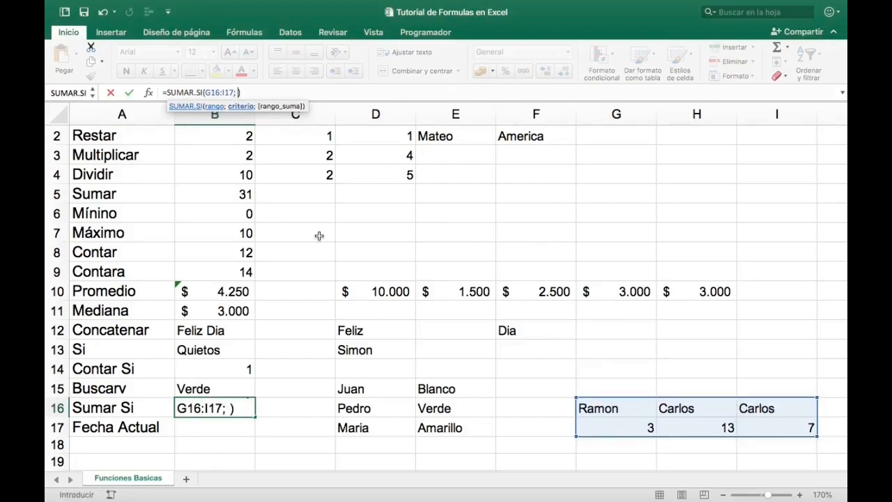
# - Finish rebuilding the SUMAR.SI formula in B16 with H16 as the criterion and G17:I17 as the sum range
pyautogui.click(684, 410)
pyautogui.write(';')
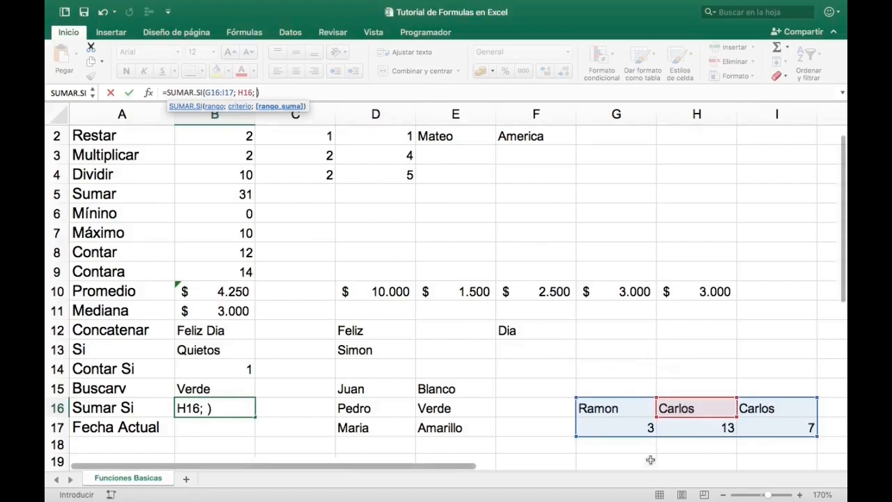
pyautogui.moveTo(607, 425); pyautogui.dragTo(753, 428)
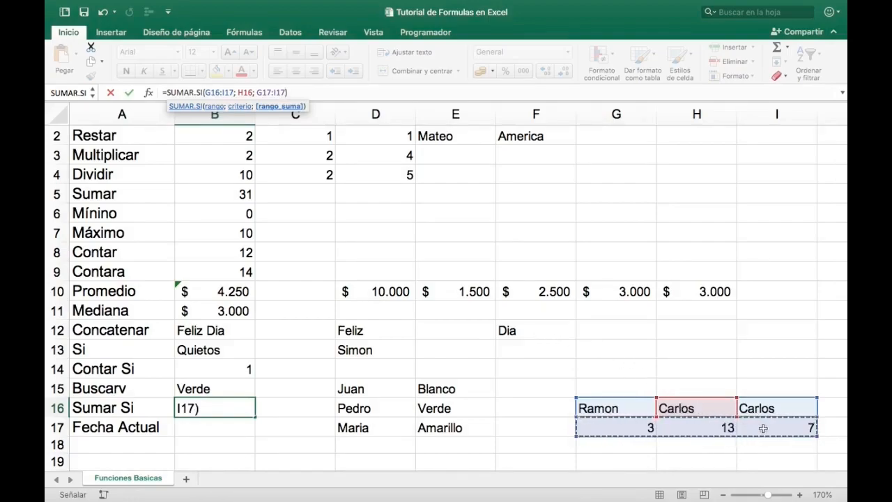
pyautogui.press('Return')
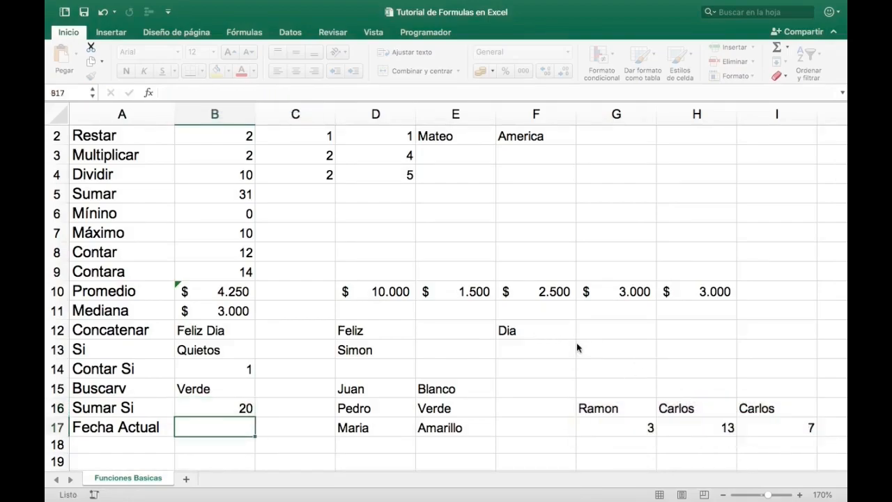
pyautogui.press('Up')
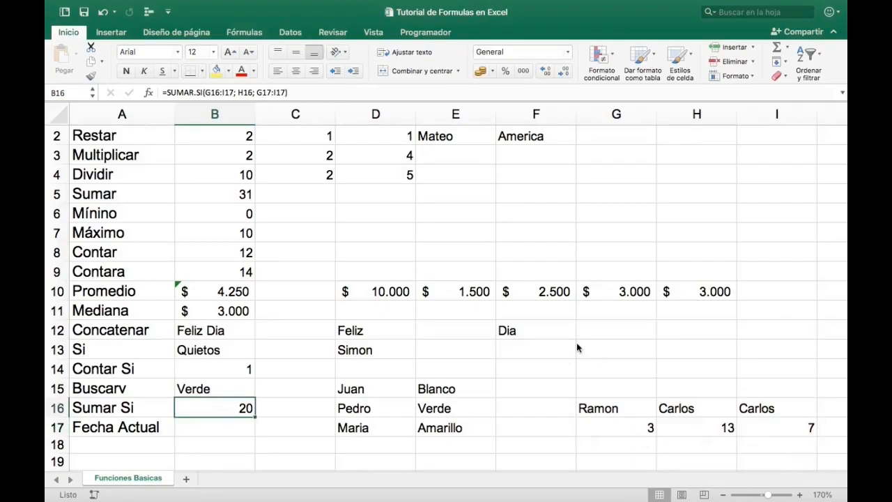
# - Enter the formula =HOY() in B17 for the Fecha Actual row
pyautogui.press('Down')
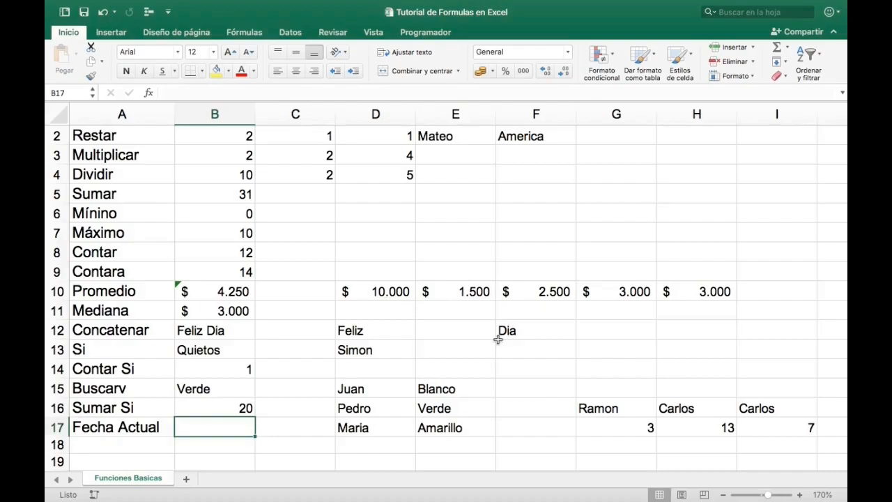
pyautogui.write('=hoy')
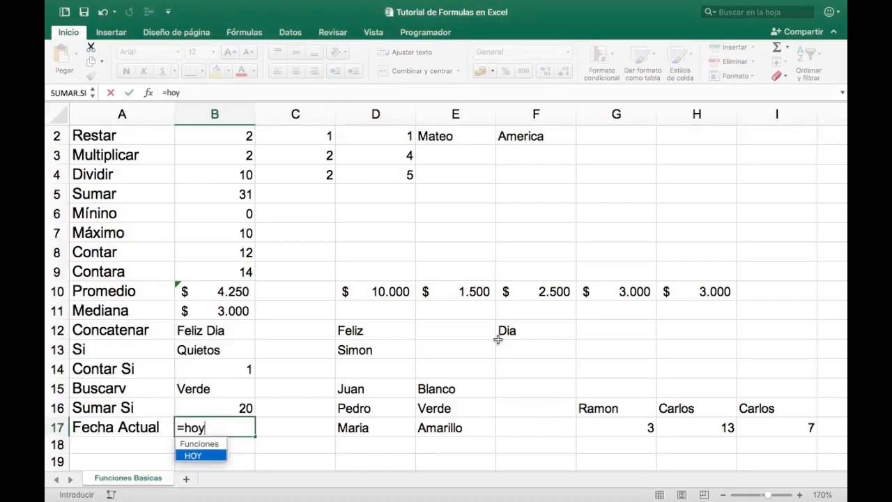
pyautogui.write('()')
pyautogui.press('Return')
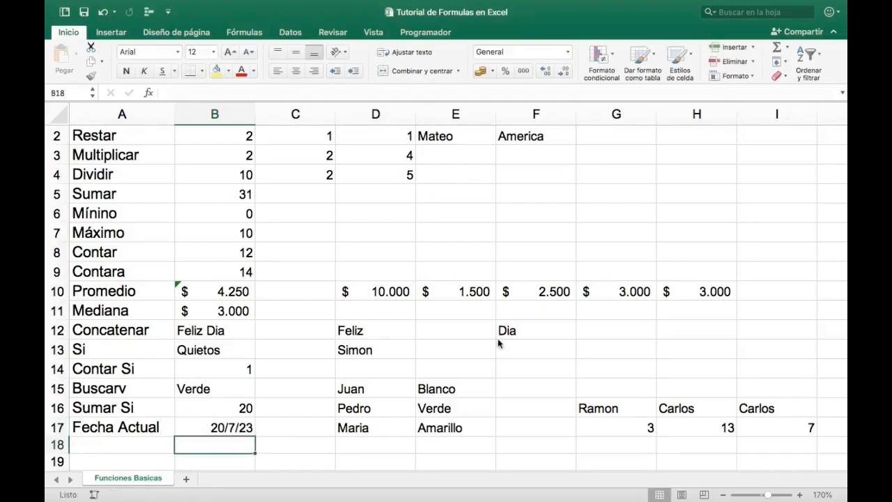
pyautogui.press('Up')
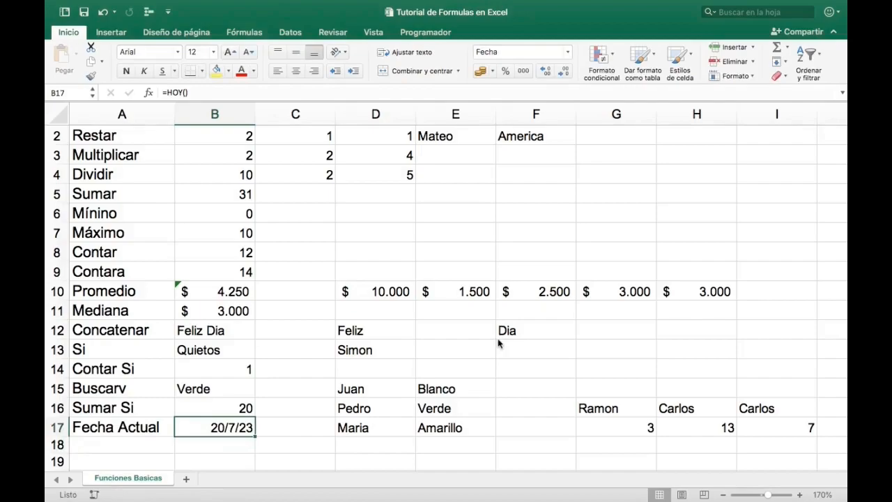